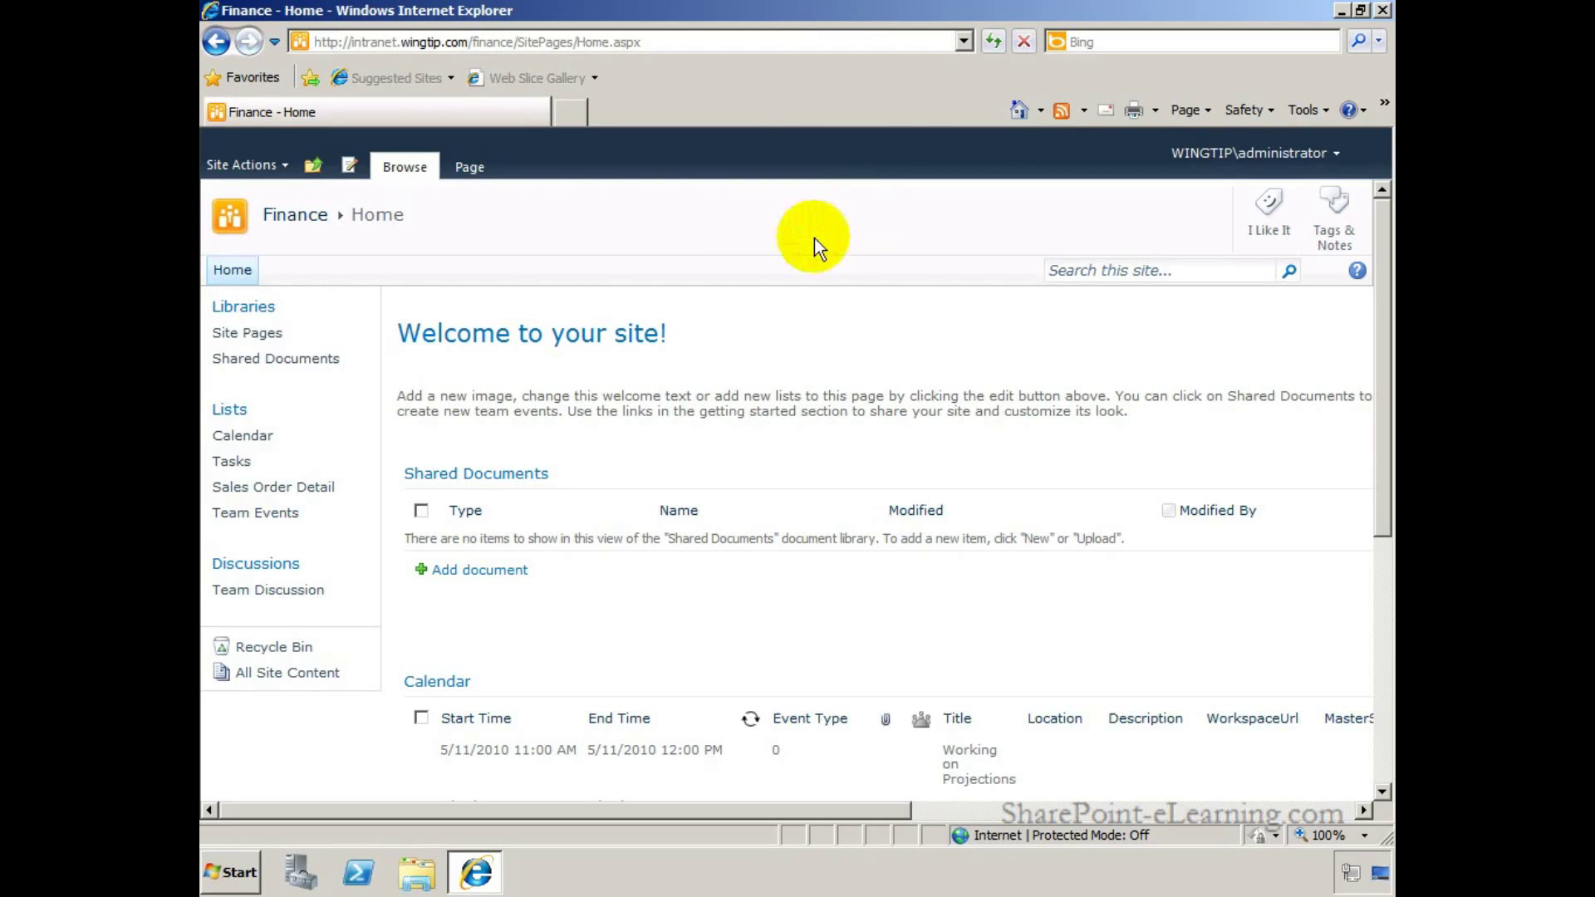
Open the empty Tasks list, view its default new-task form, and cancel without saving
{"action": "left_click", "coordinate": [237, 467]}
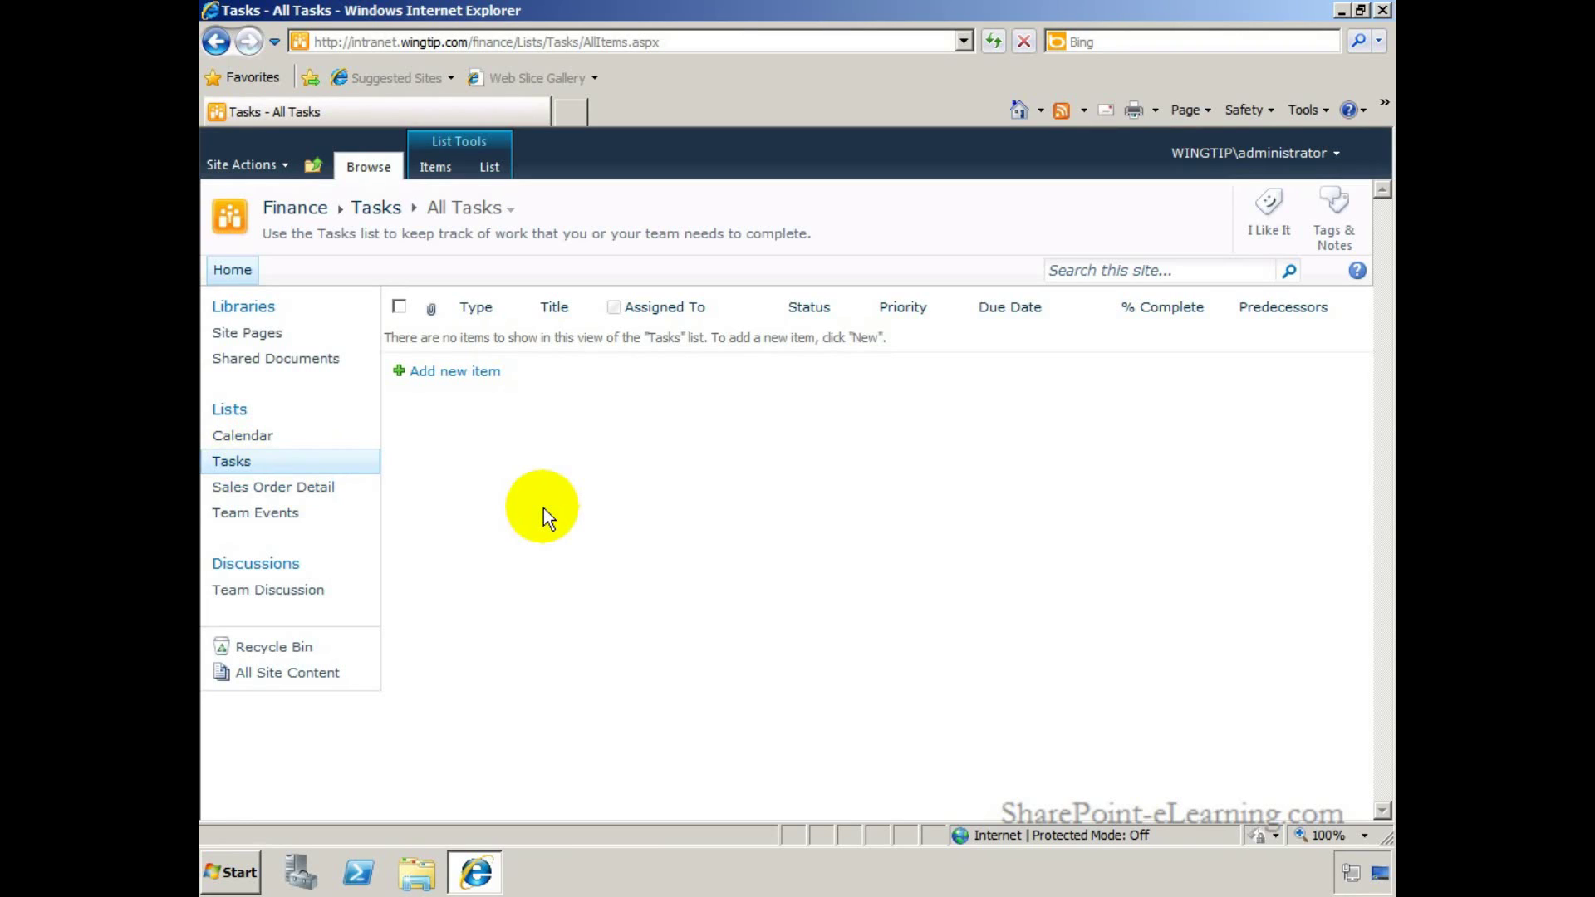
{"action": "left_click", "coordinate": [482, 375]}
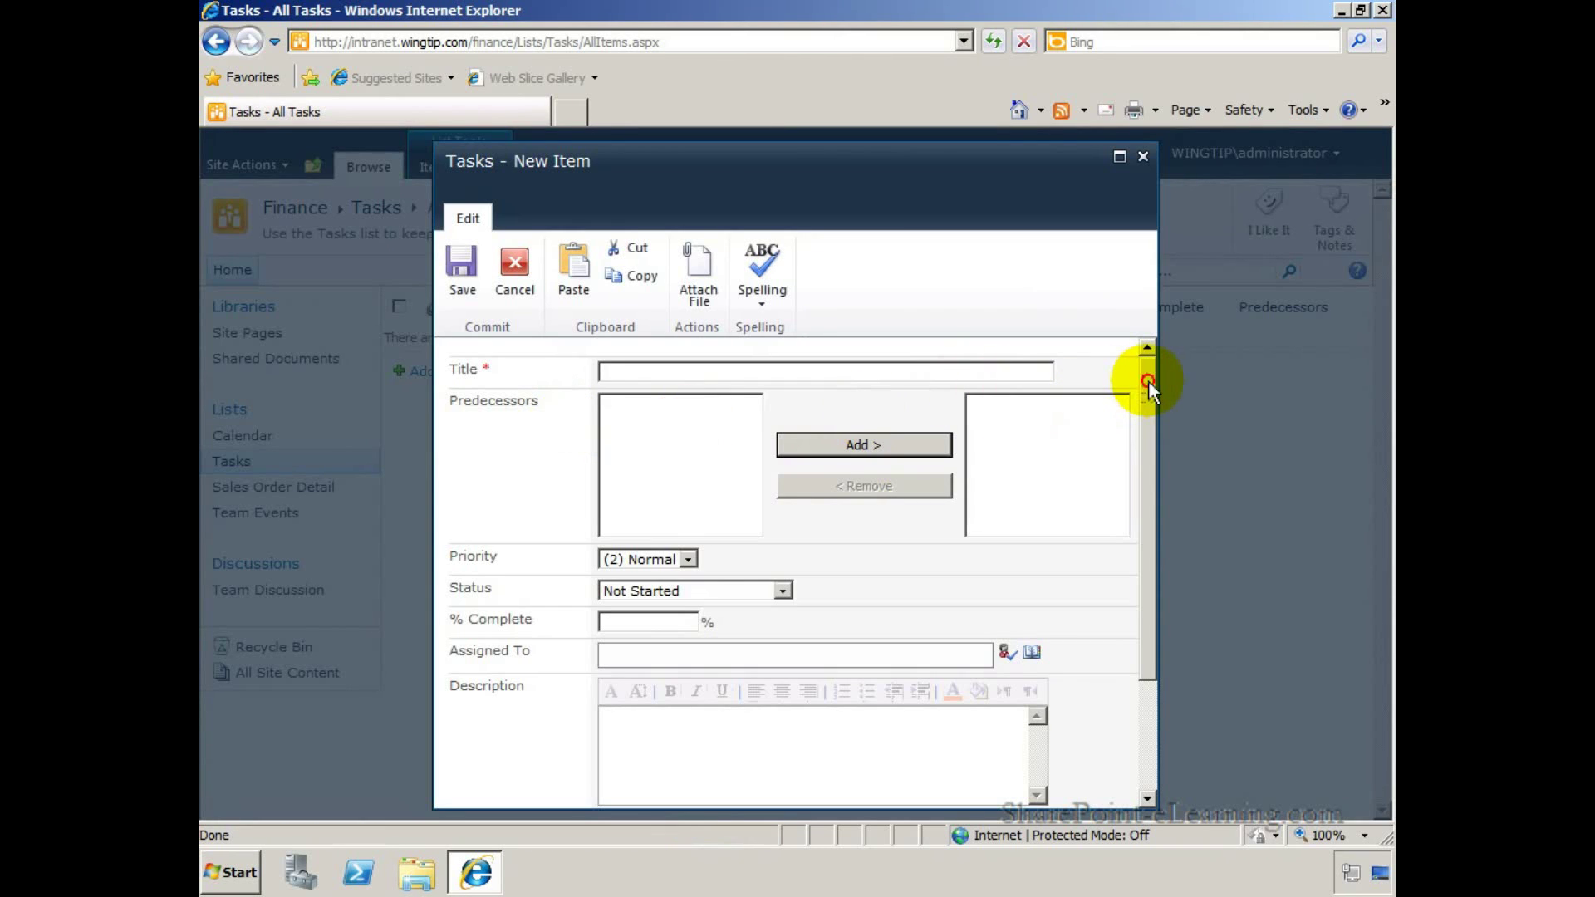
{"action": "mouse_move", "coordinate": [1148, 380]}
{"action": "left_mouse_down"}
{"action": "mouse_move", "coordinate": [1144, 530]}
{"action": "mouse_move", "coordinate": [1148, 373]}
{"action": "left_mouse_up"}
{"action": "left_click", "coordinate": [499, 267]}
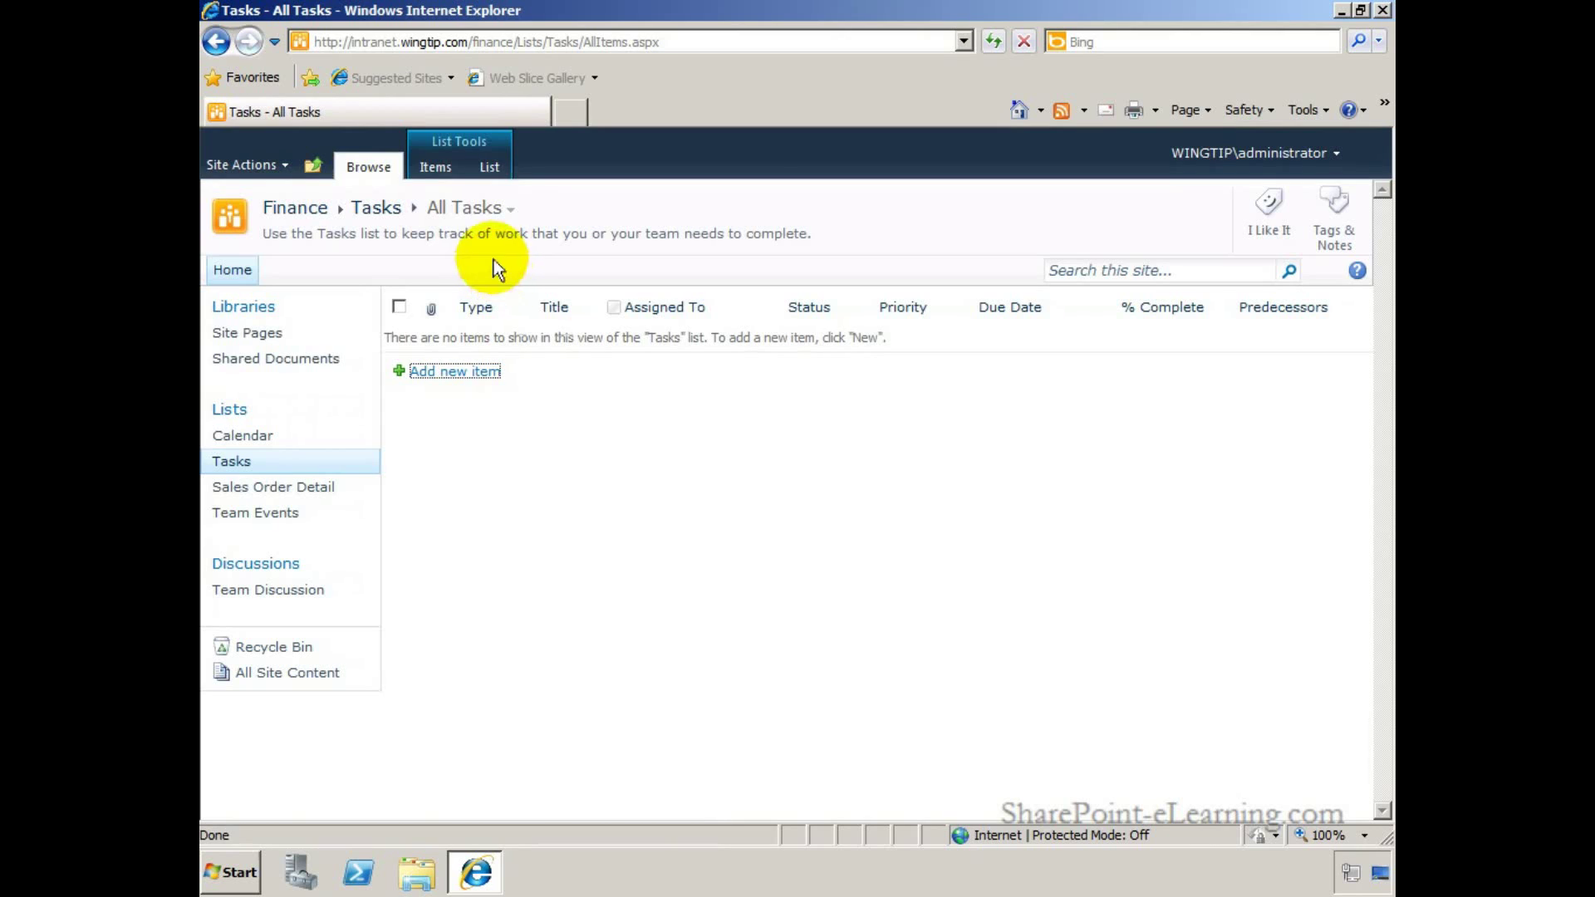
Show the List ribbon commands for the Tasks list
{"action": "left_click", "coordinate": [491, 170]}
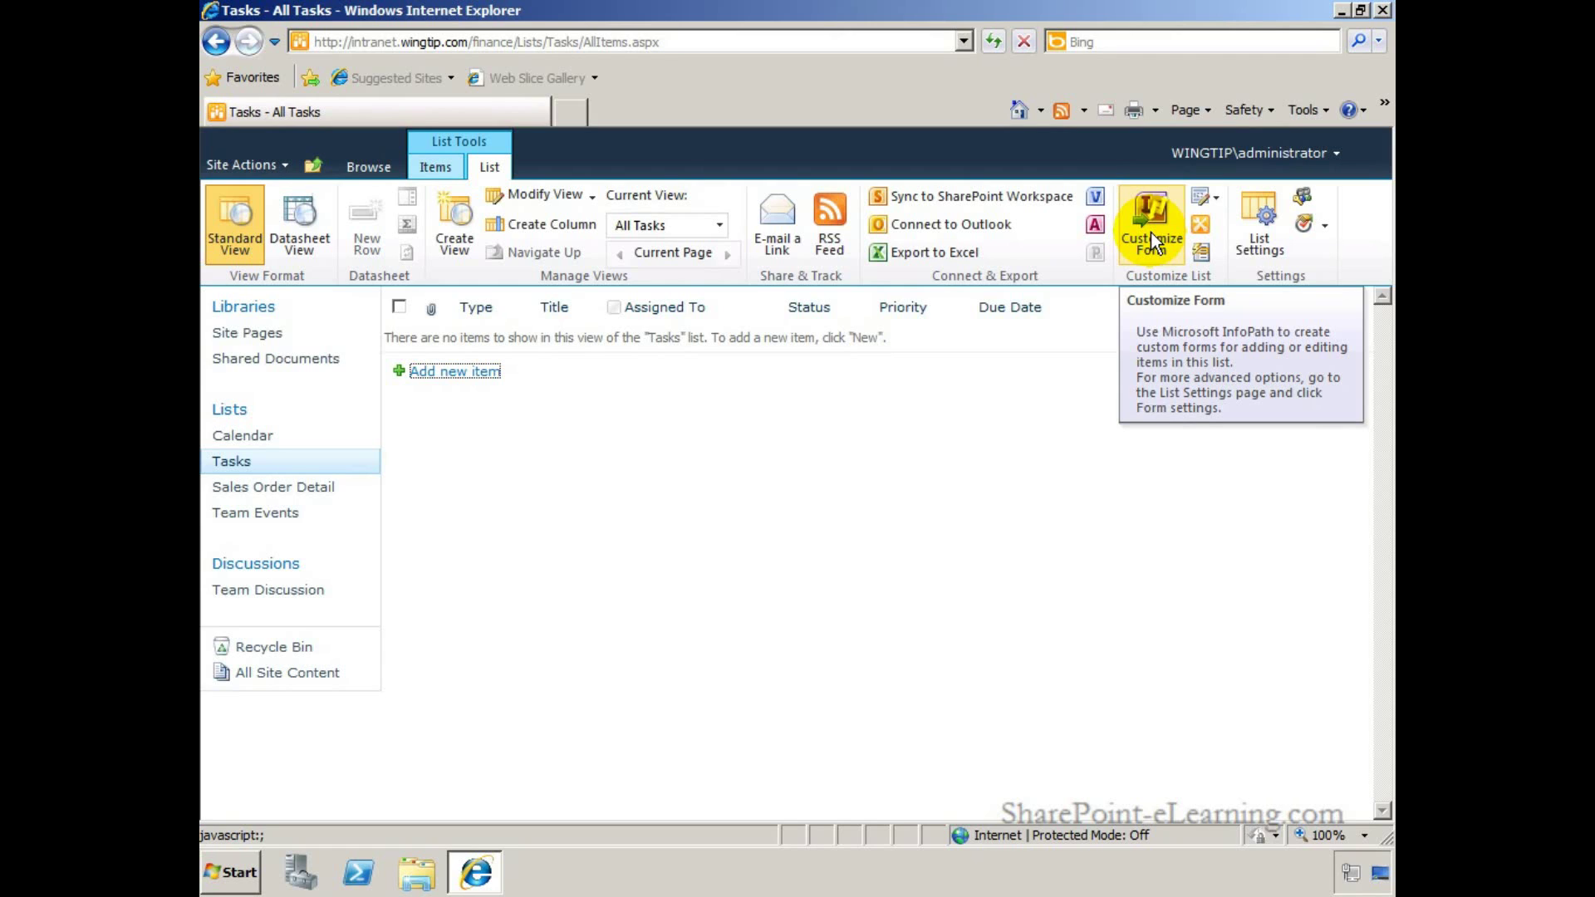
{"action": "left_click", "coordinate": [750, 572]}
Launch InfoPath Designer 2010 from Start > All Programs > Microsoft Office
{"action": "left_click", "coordinate": [233, 871]}
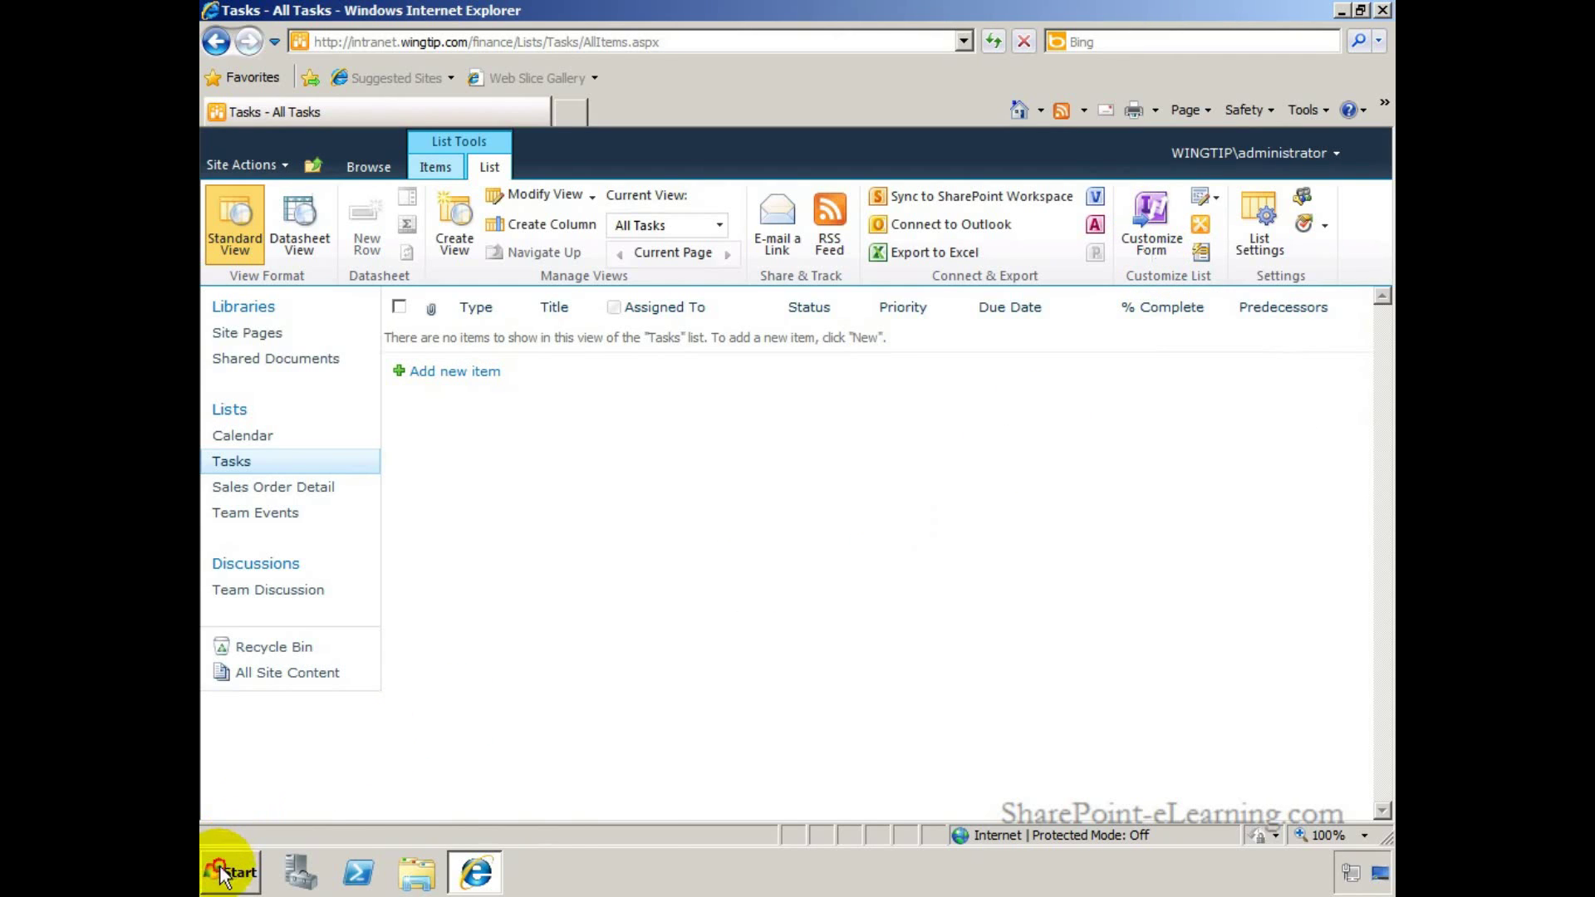
{"action": "left_click", "coordinate": [241, 789]}
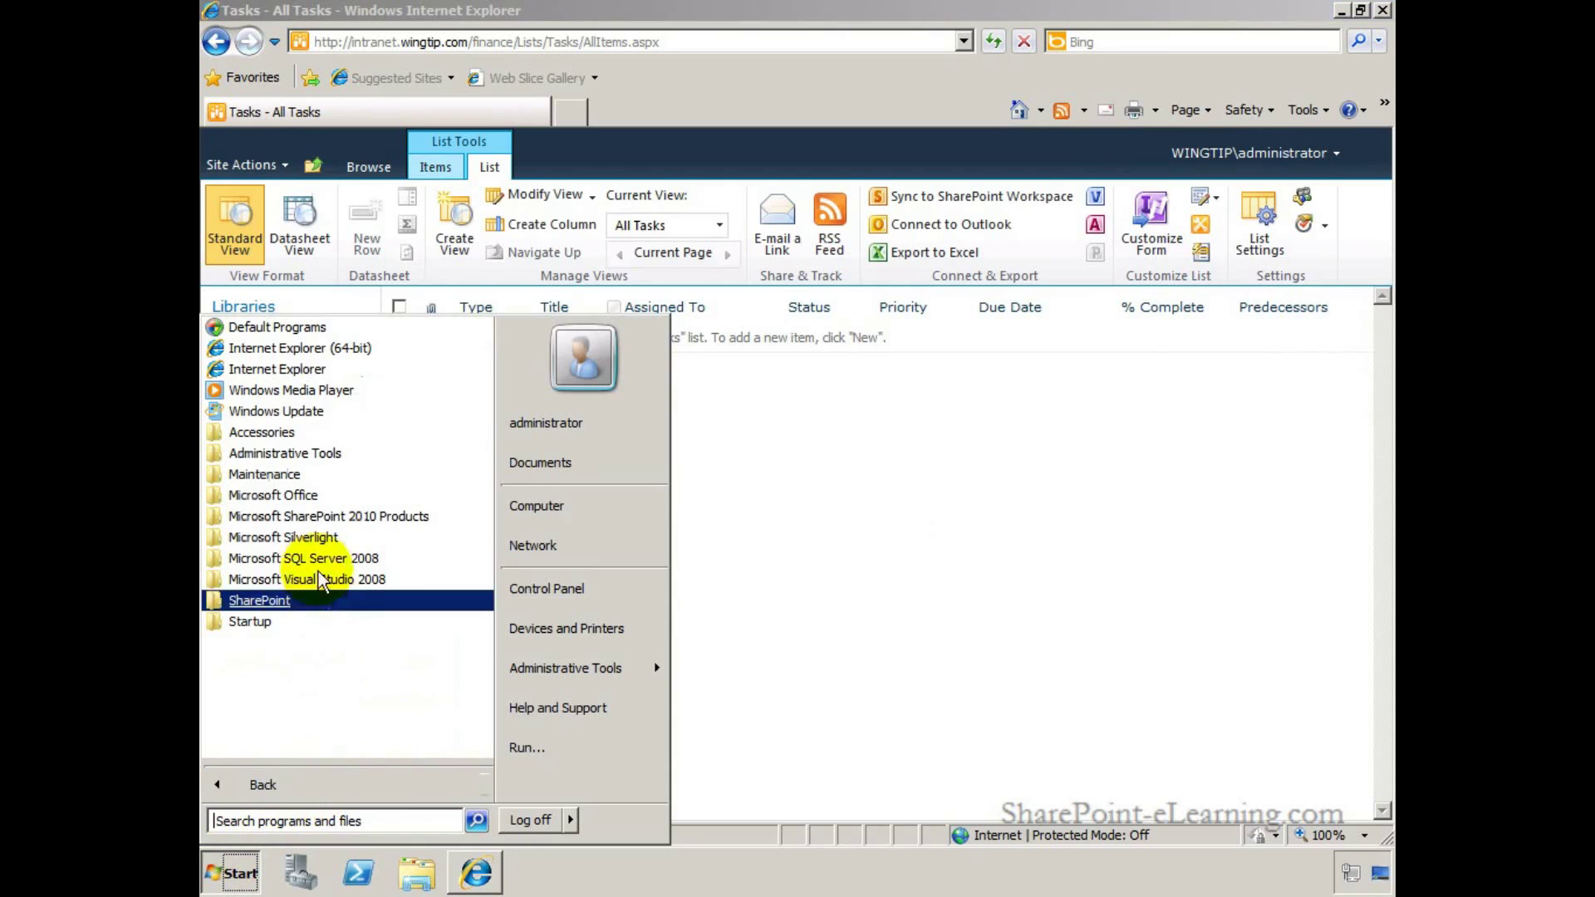
{"action": "left_click", "coordinate": [314, 496]}
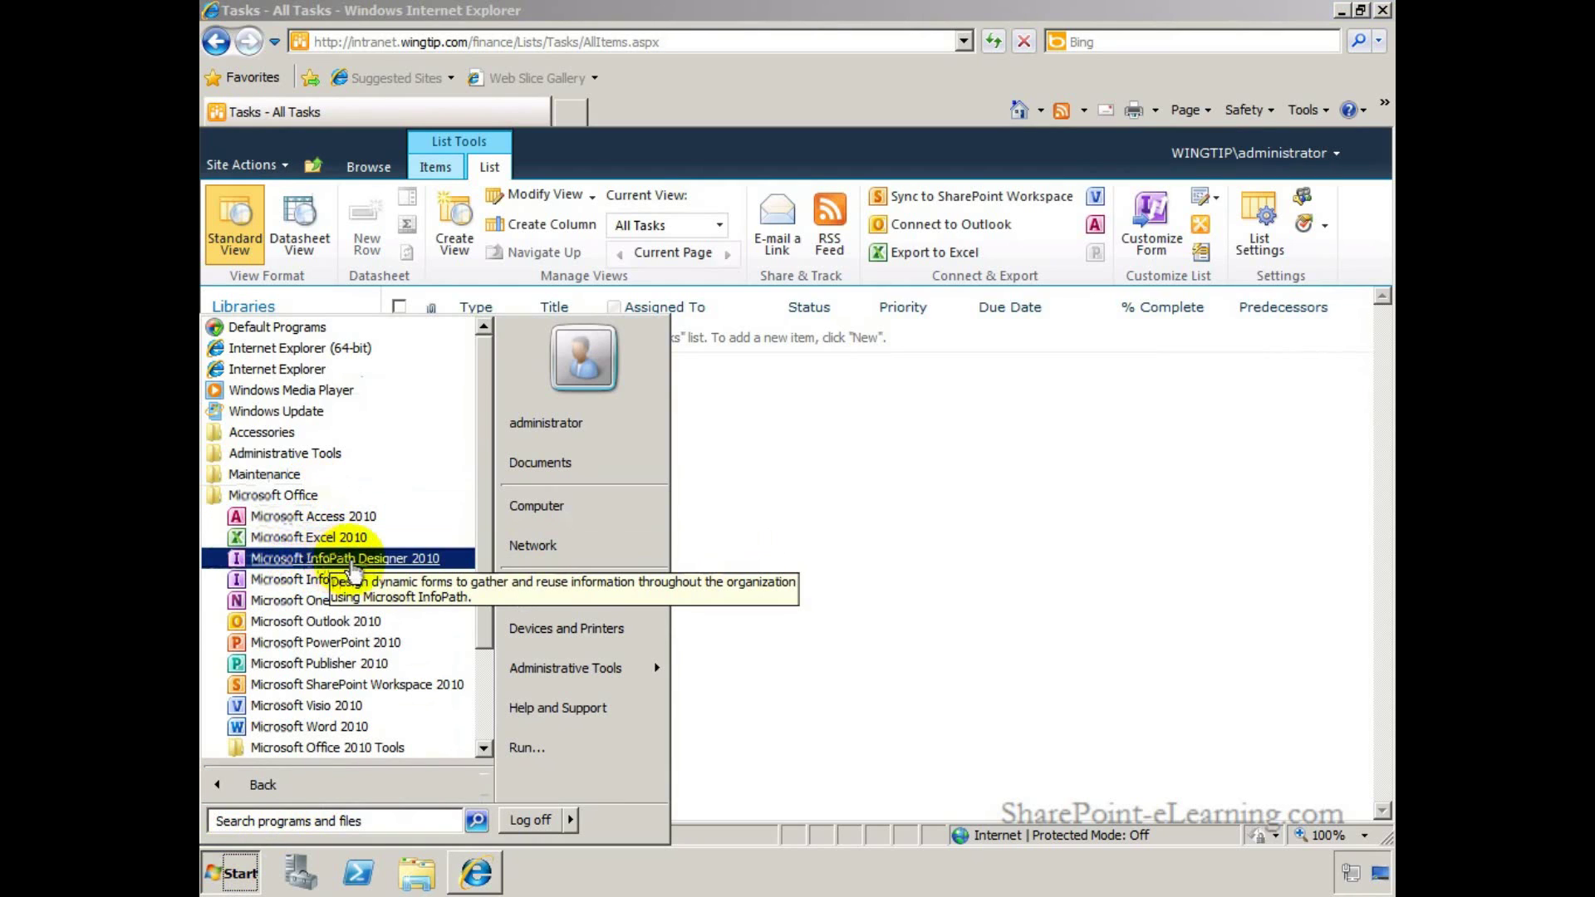
{"action": "left_click", "coordinate": [380, 559]}
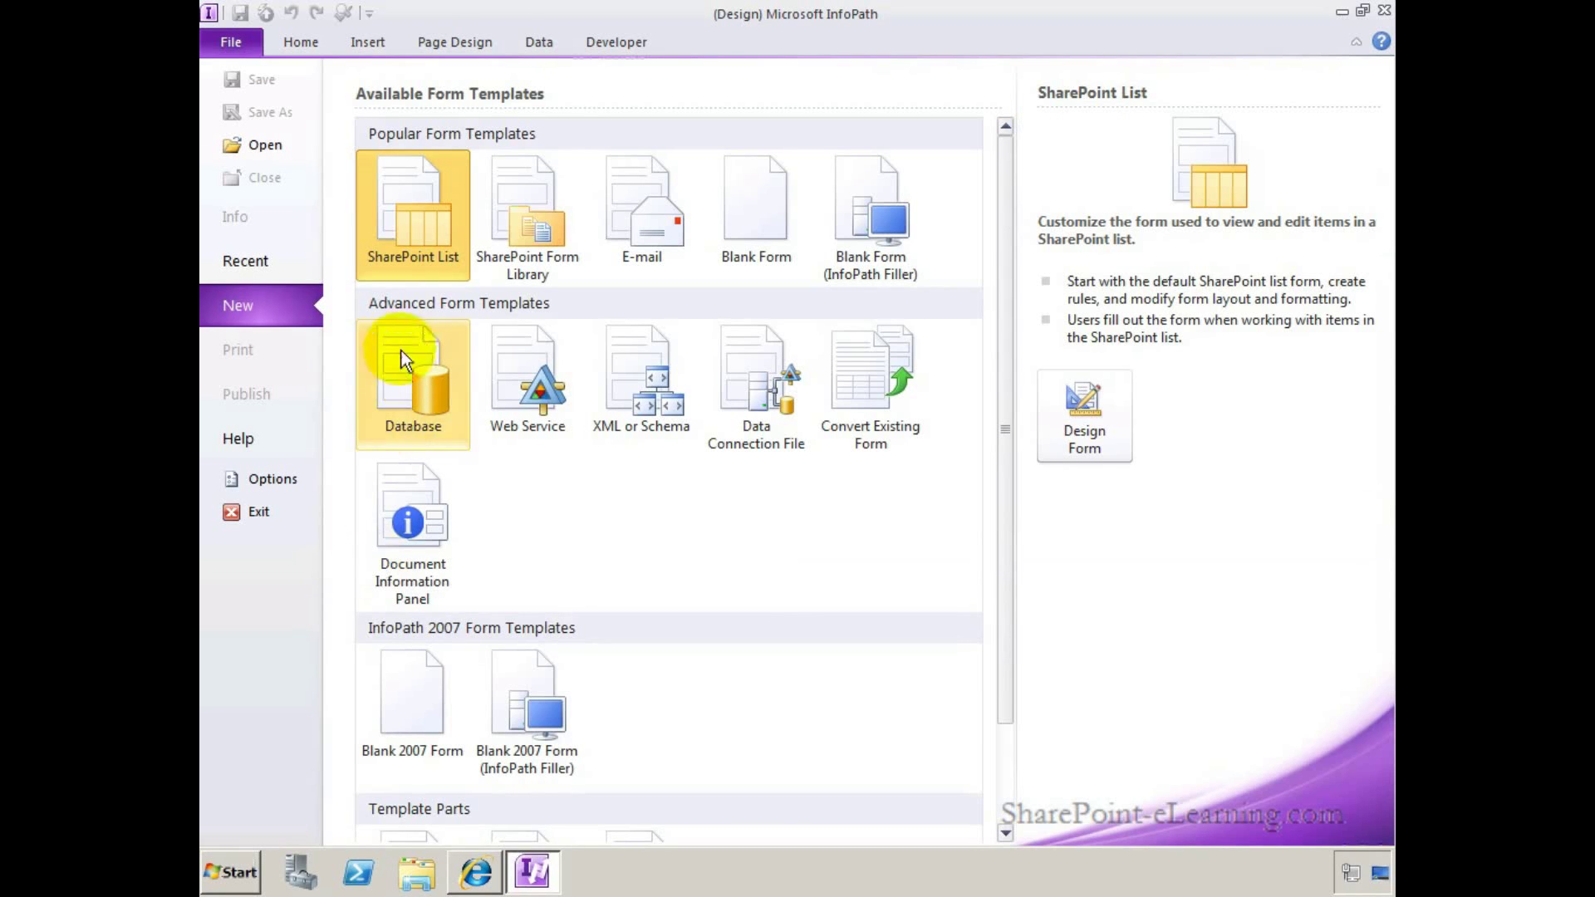
Choose the SharePoint List template and start designing a form from it
{"action": "left_click", "coordinate": [404, 253]}
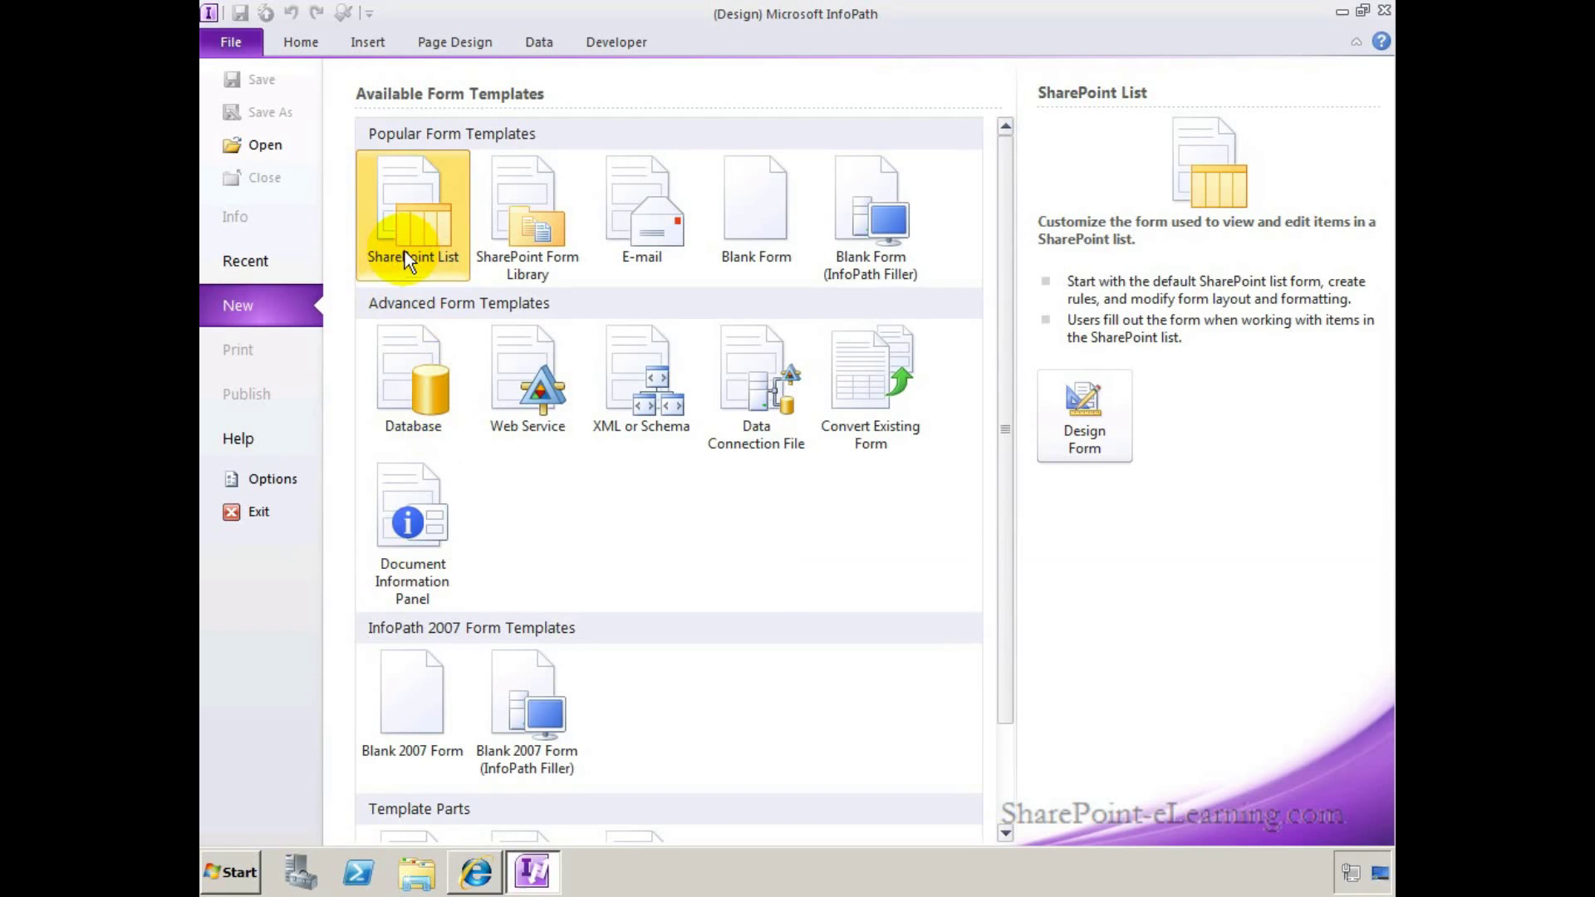
{"action": "left_click", "coordinate": [1090, 424]}
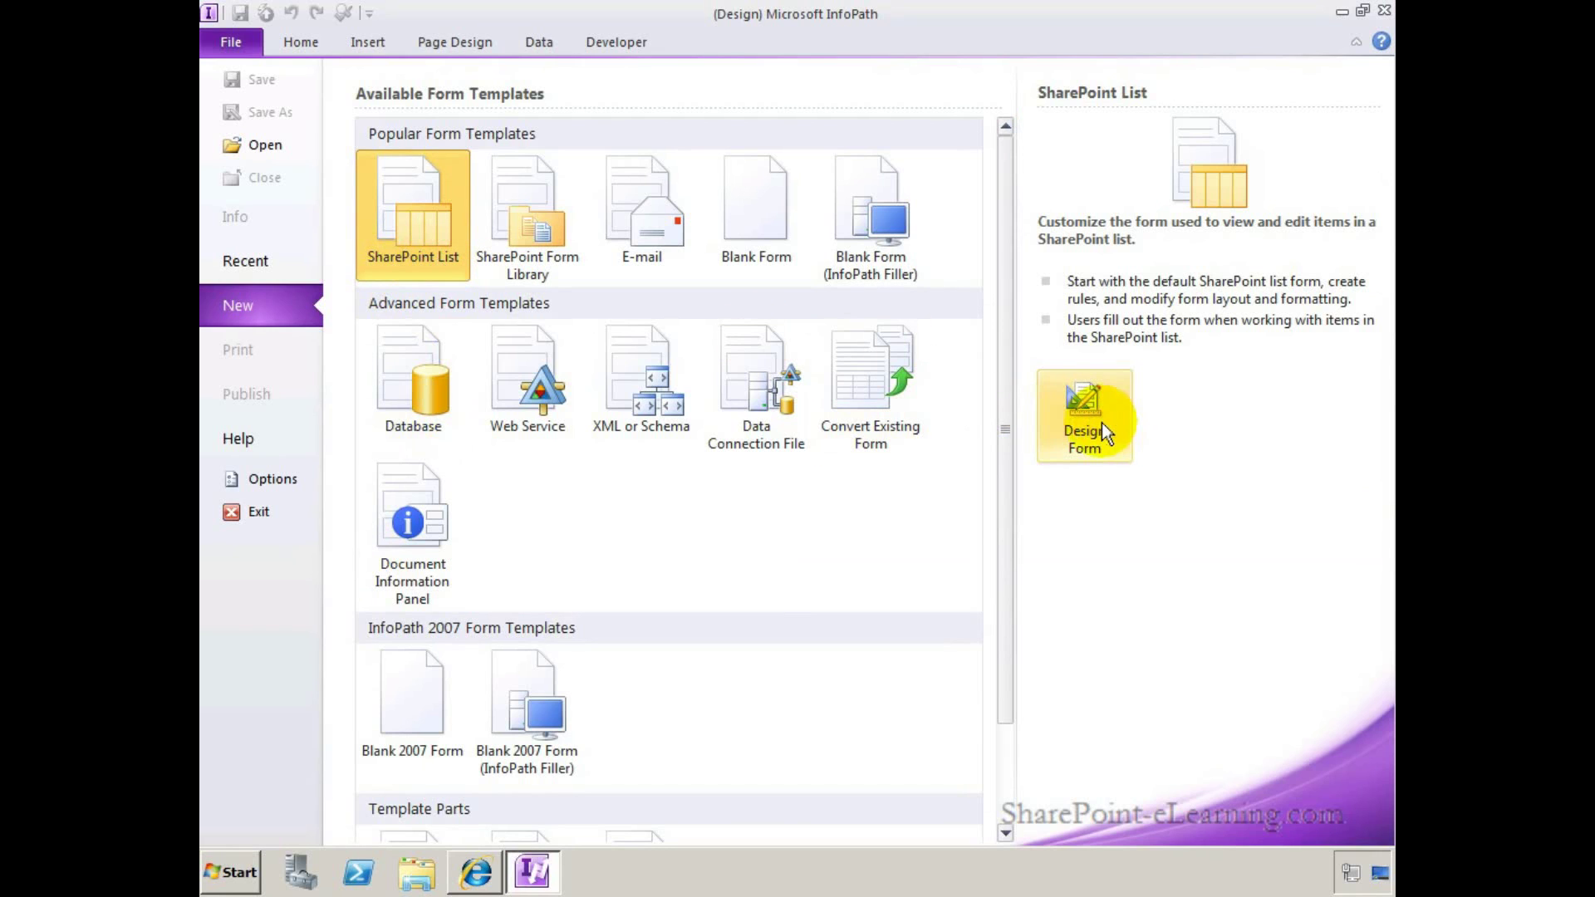
{"action": "left_click", "coordinate": [1102, 422]}
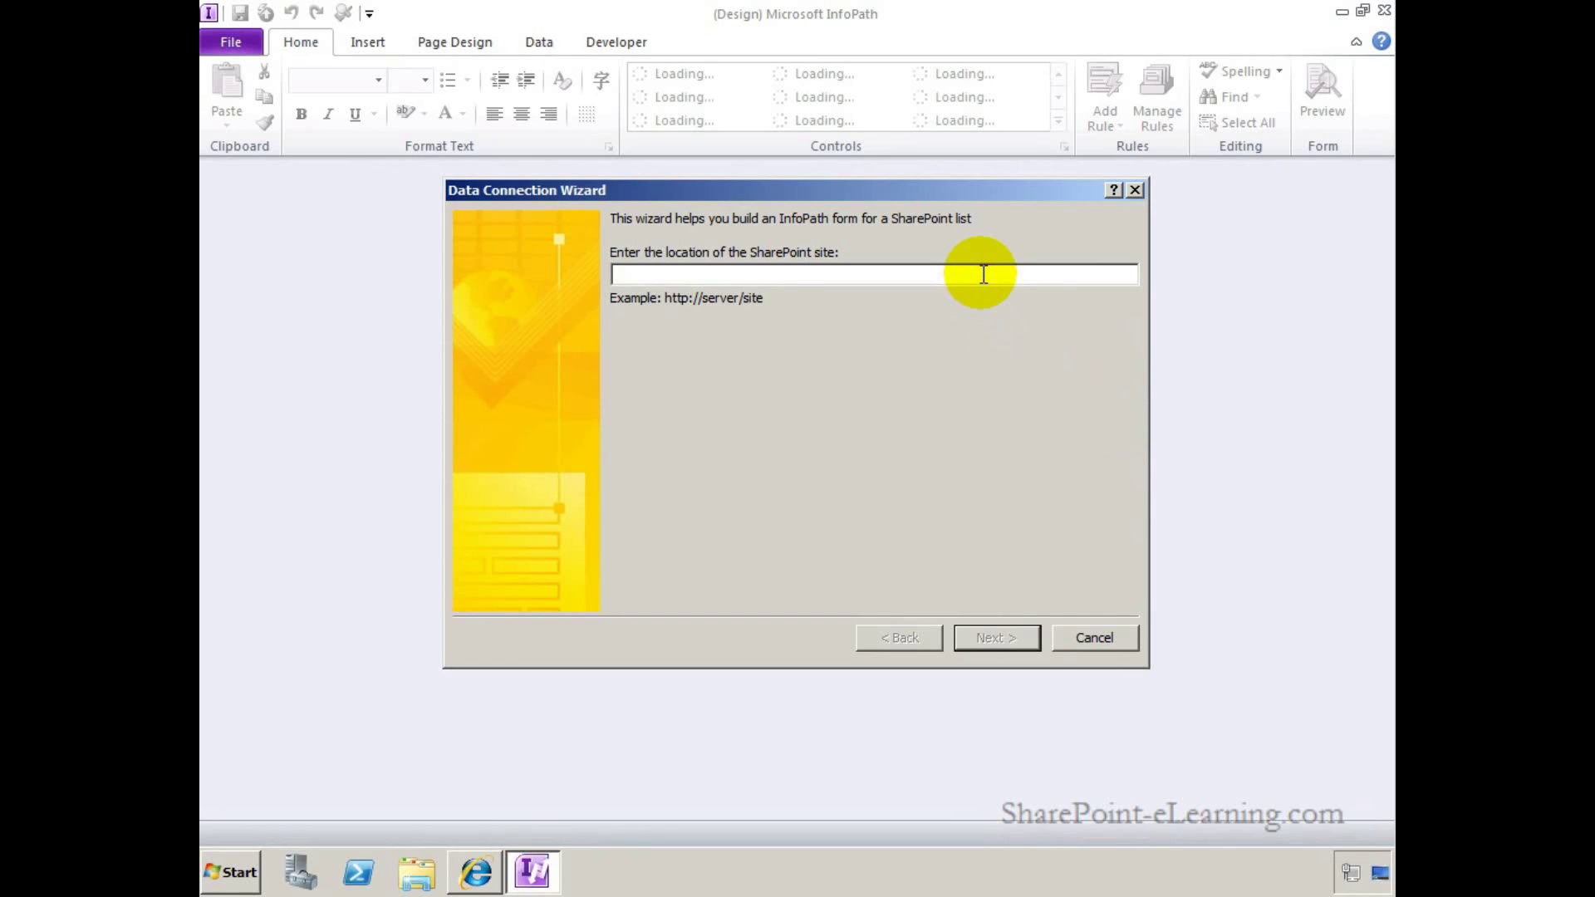
{"action": "type", "text": "http://intranet.wingtip.com/finance/"}
{"action": "left_click", "coordinate": [882, 435]}
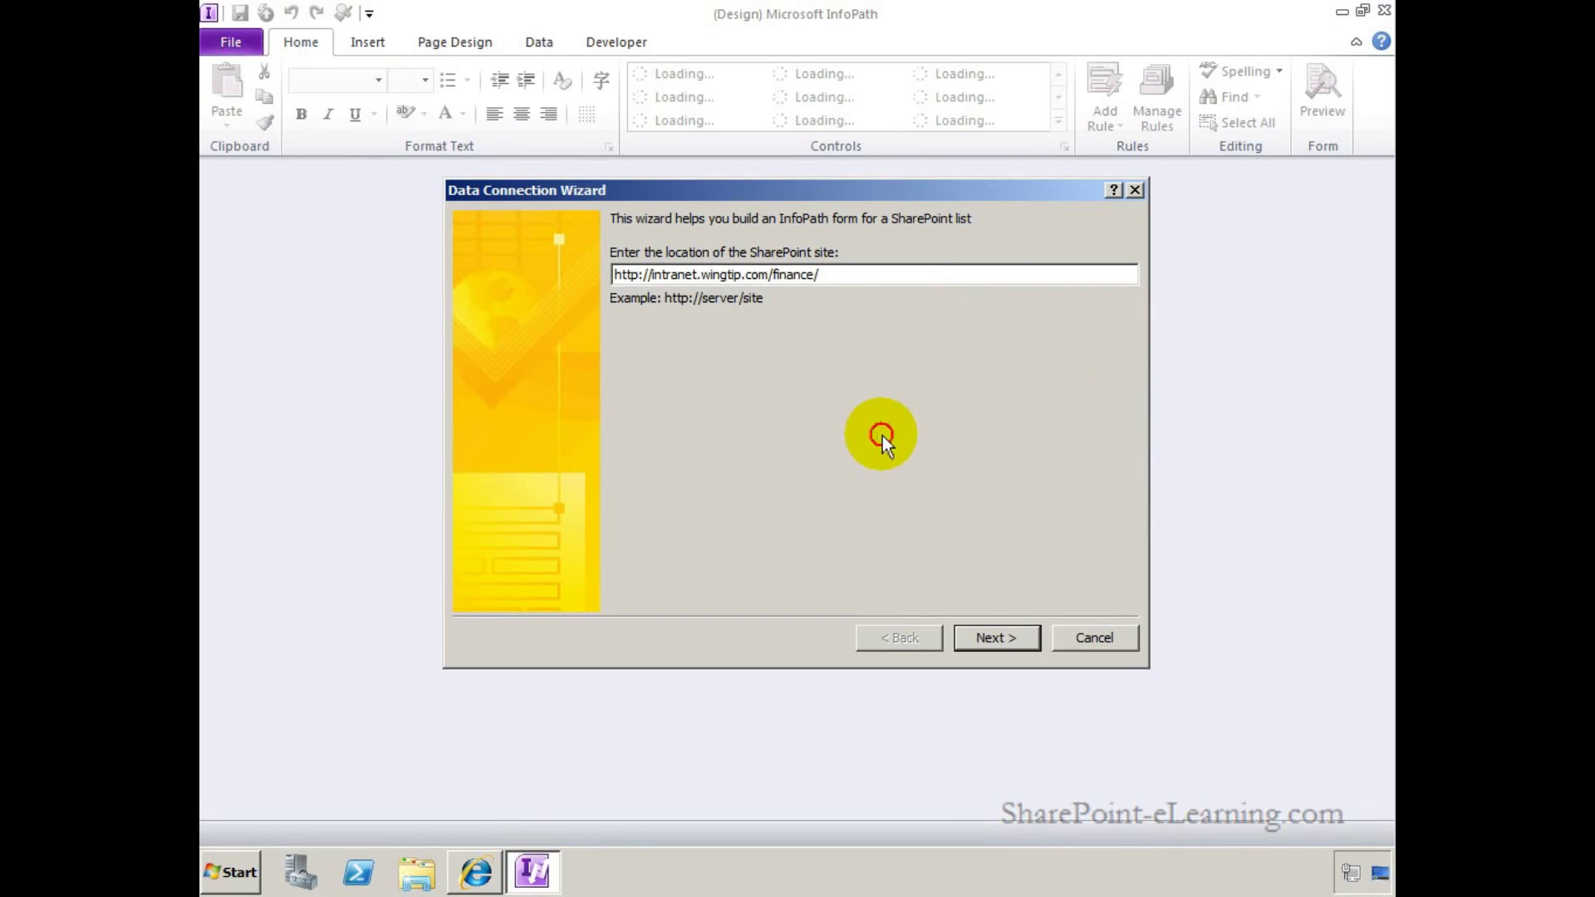
{"action": "left_click", "coordinate": [980, 636]}
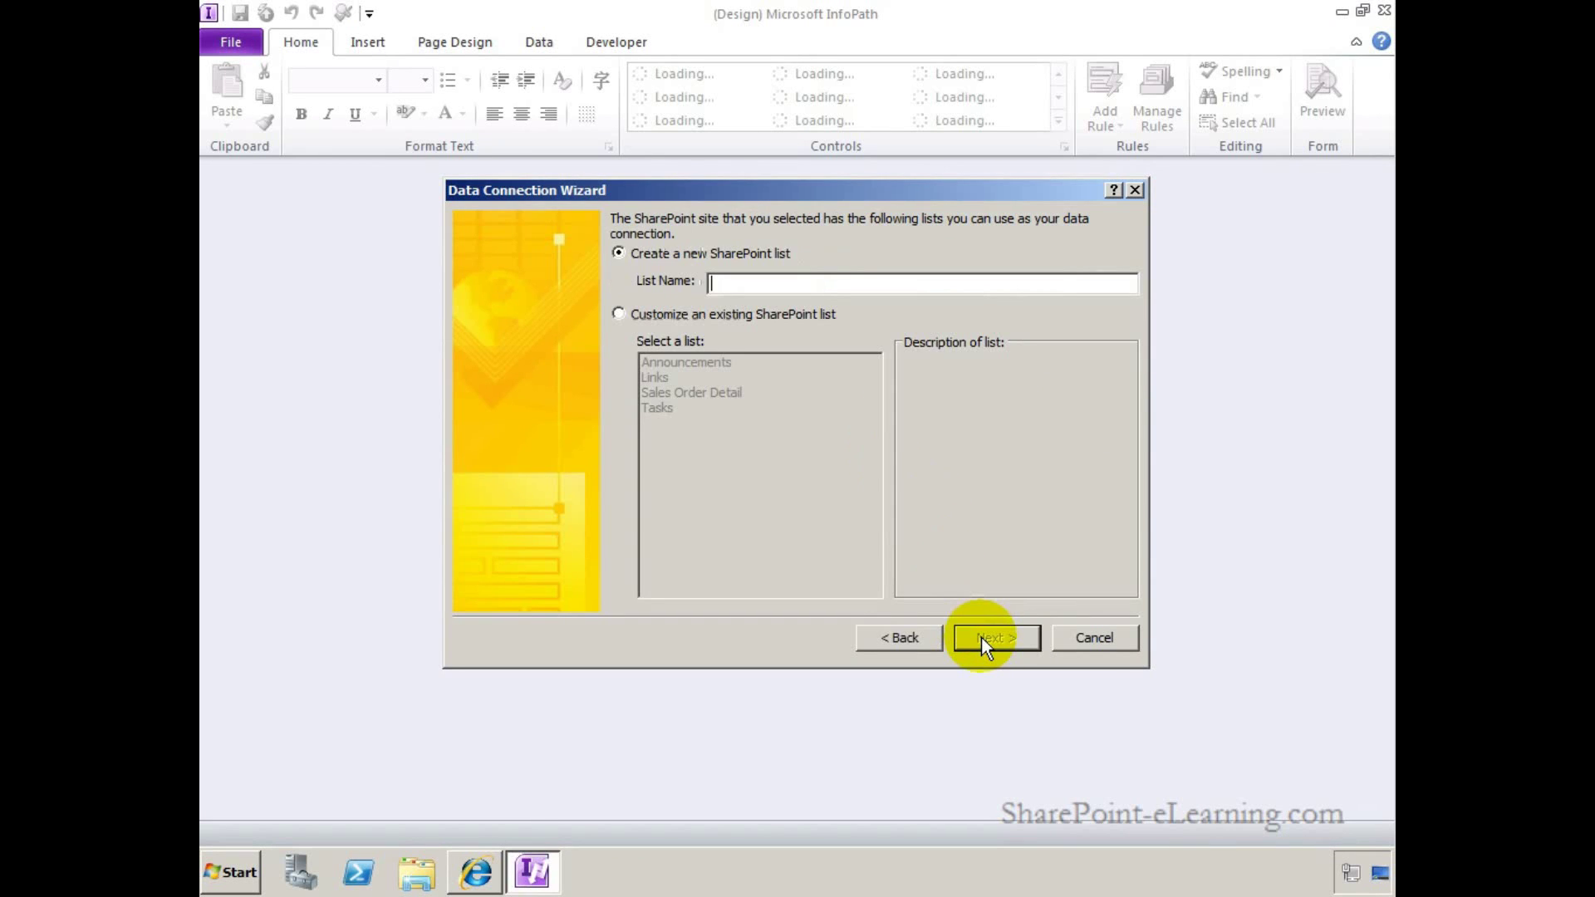
{"action": "left_click", "coordinate": [691, 319]}
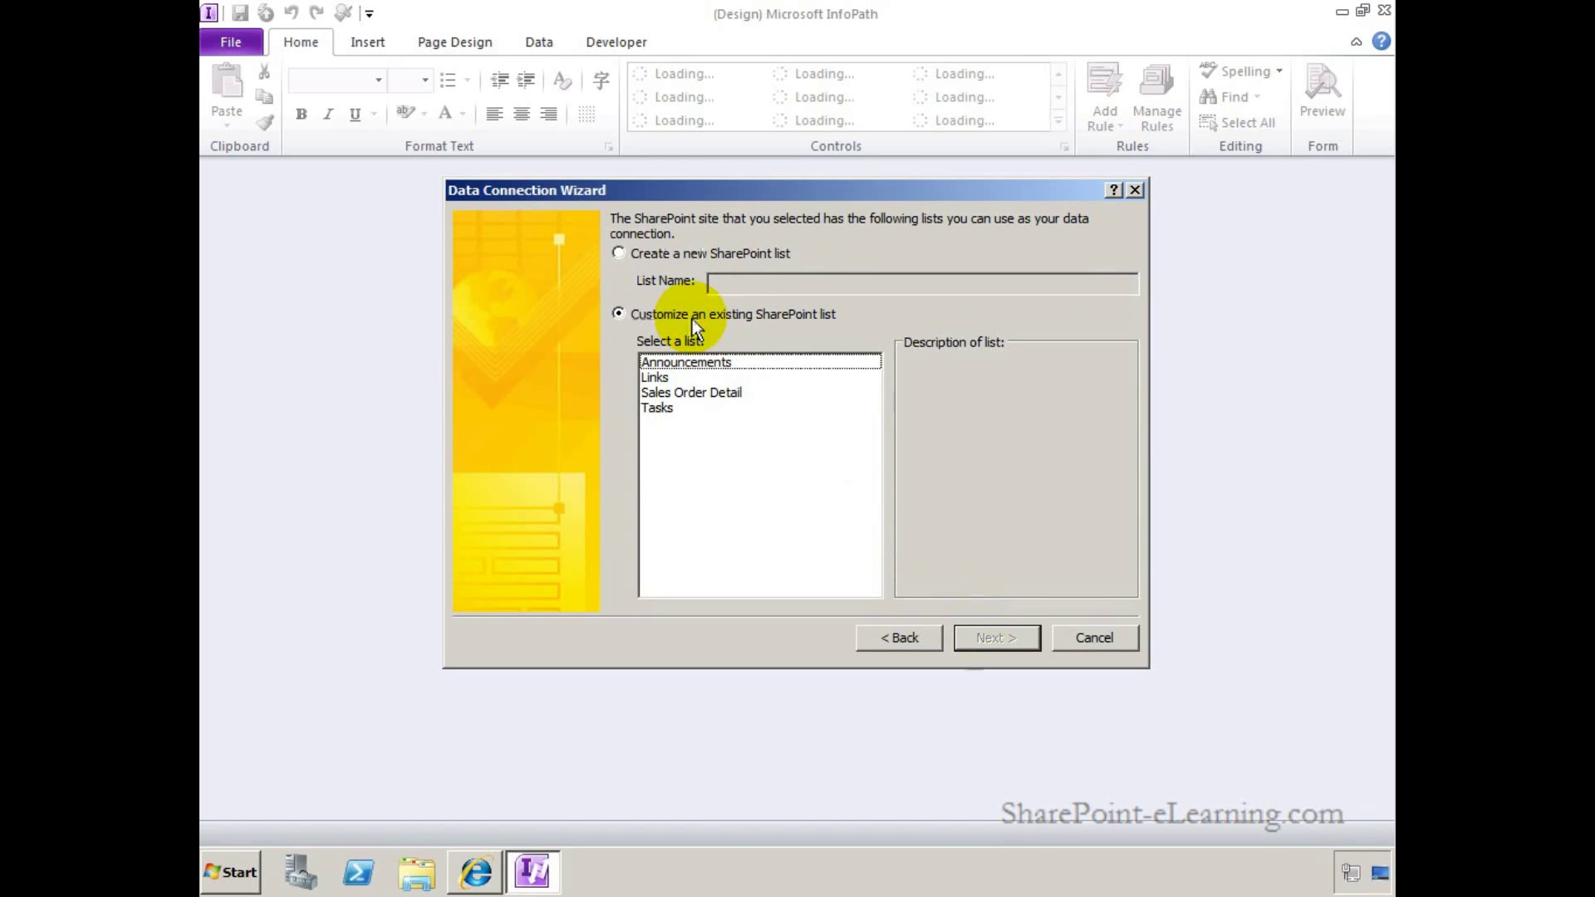
{"action": "left_click", "coordinate": [679, 409]}
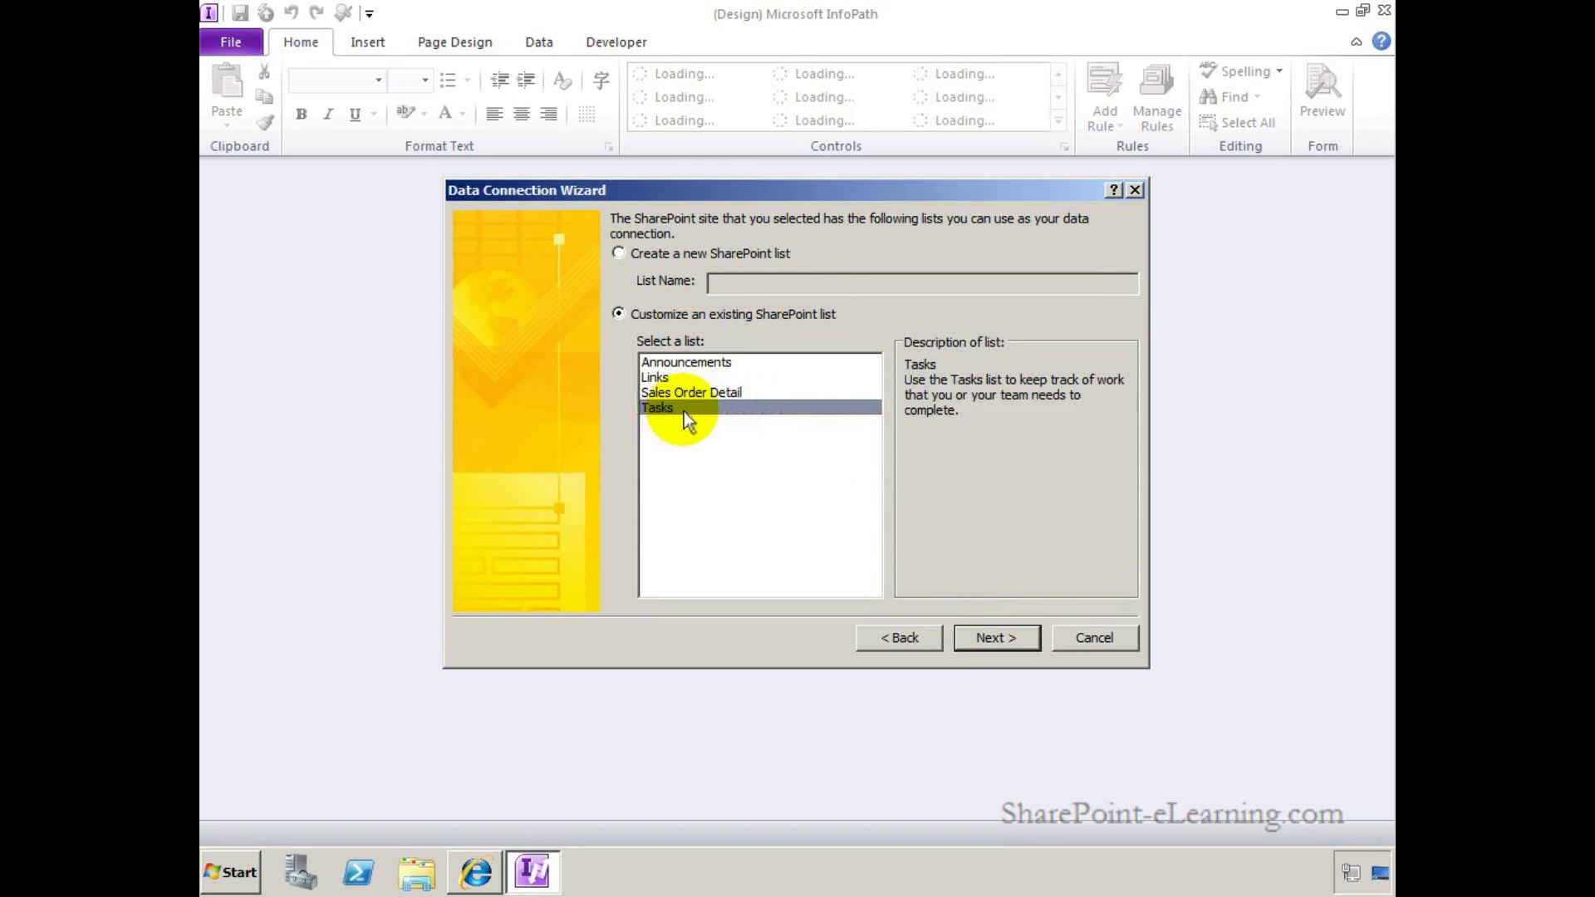
{"action": "left_click", "coordinate": [977, 634]}
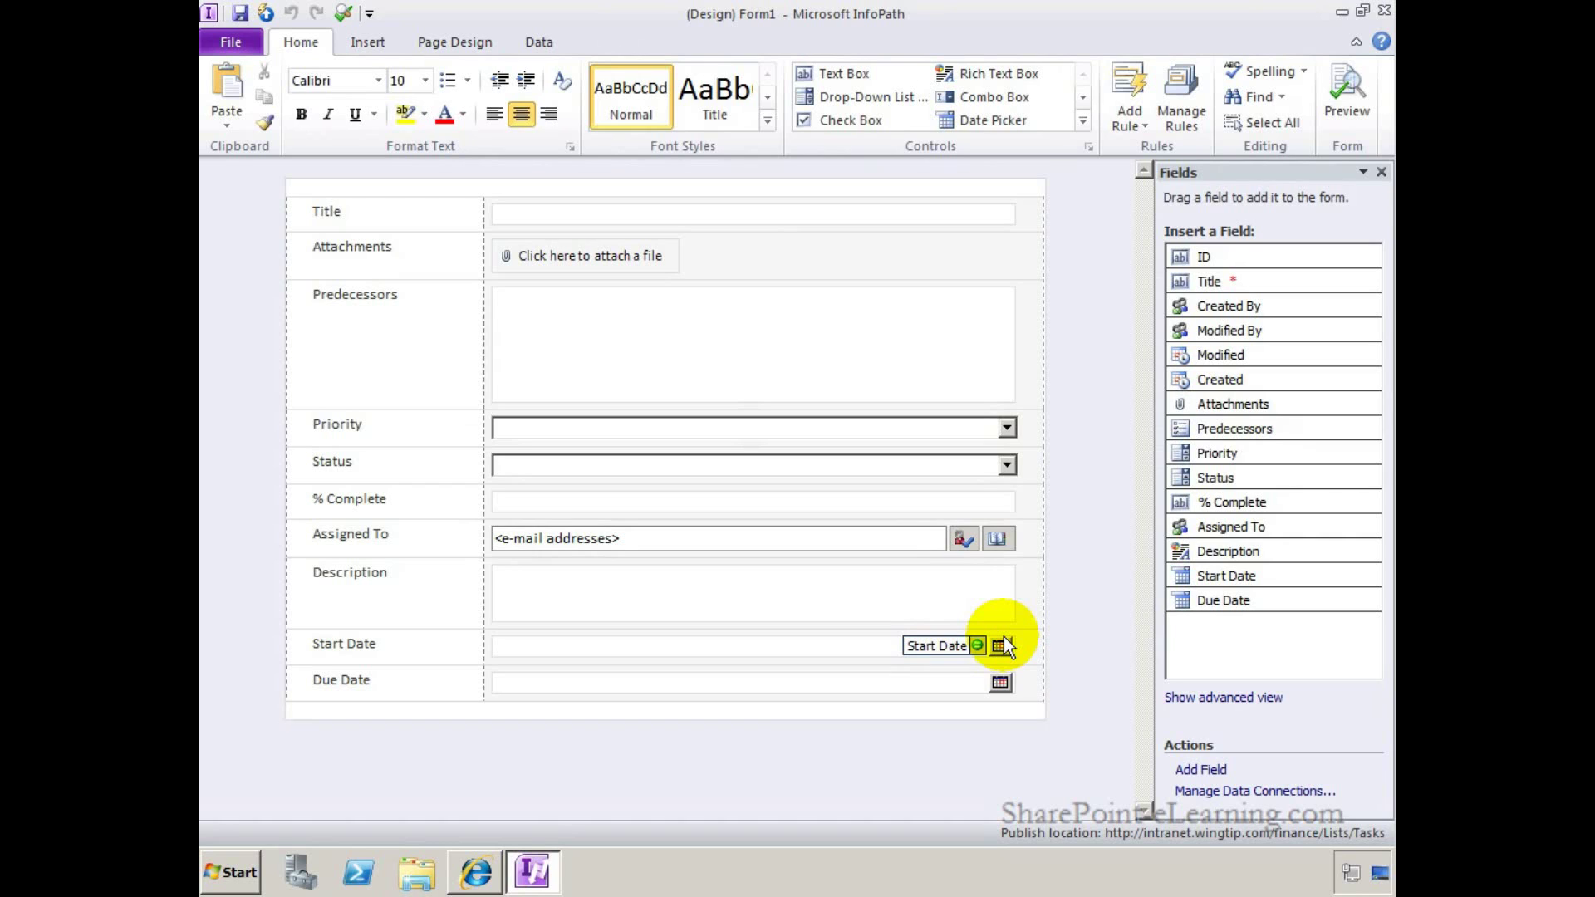
Insert the Adventure Works picture from Documents at the form top, followed by a blank line
{"action": "left_click", "coordinate": [370, 180]}
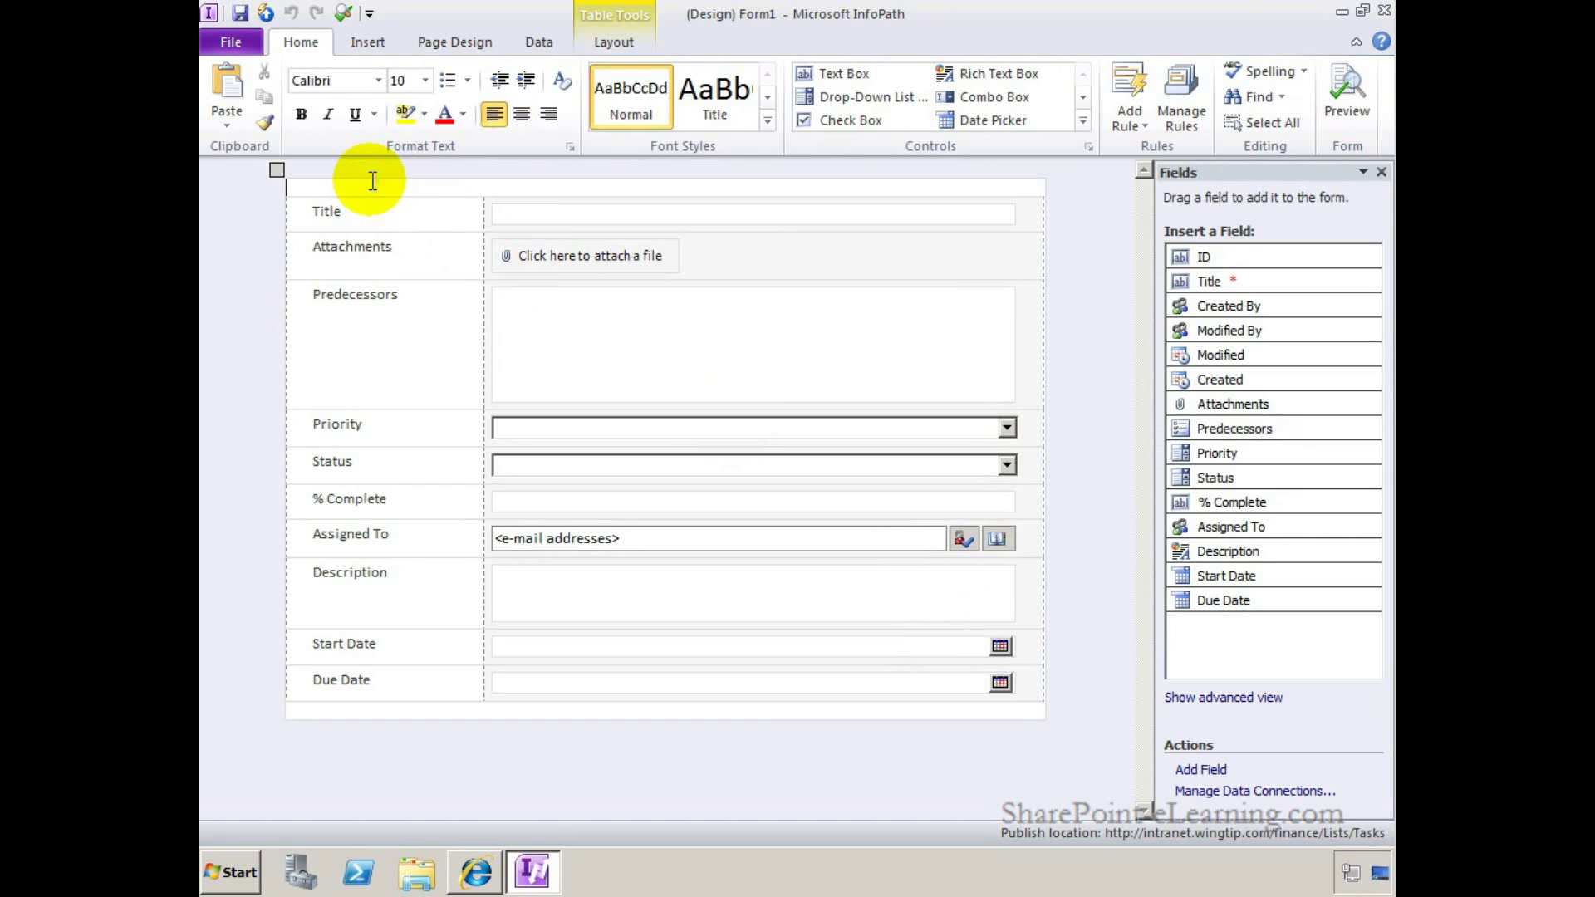
{"action": "left_click", "coordinate": [372, 44]}
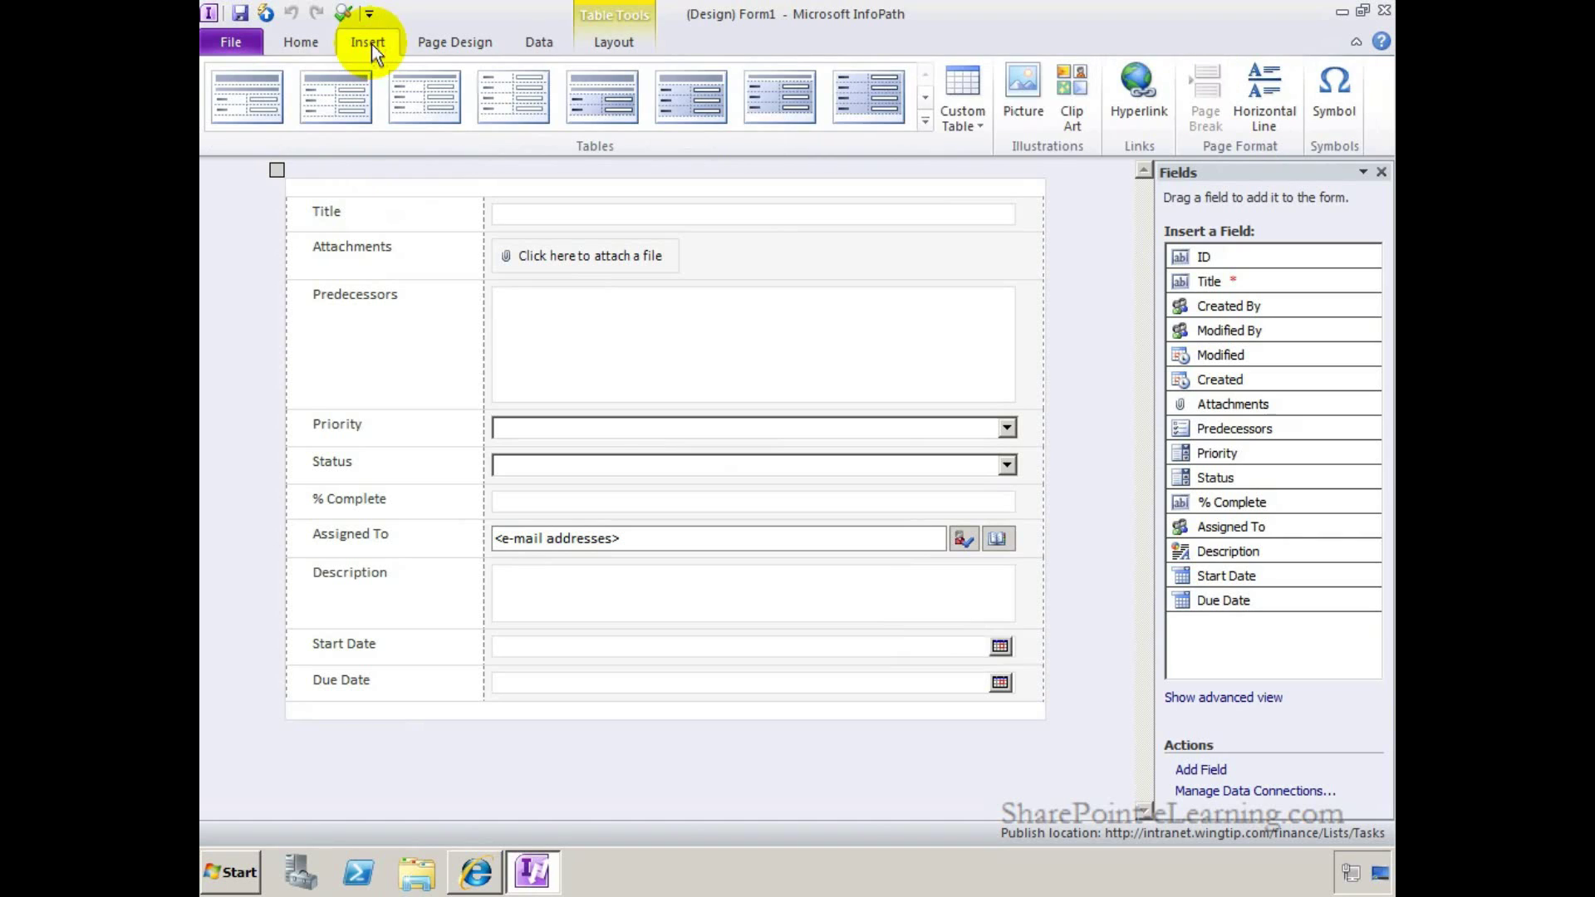
{"action": "left_click", "coordinate": [1021, 105]}
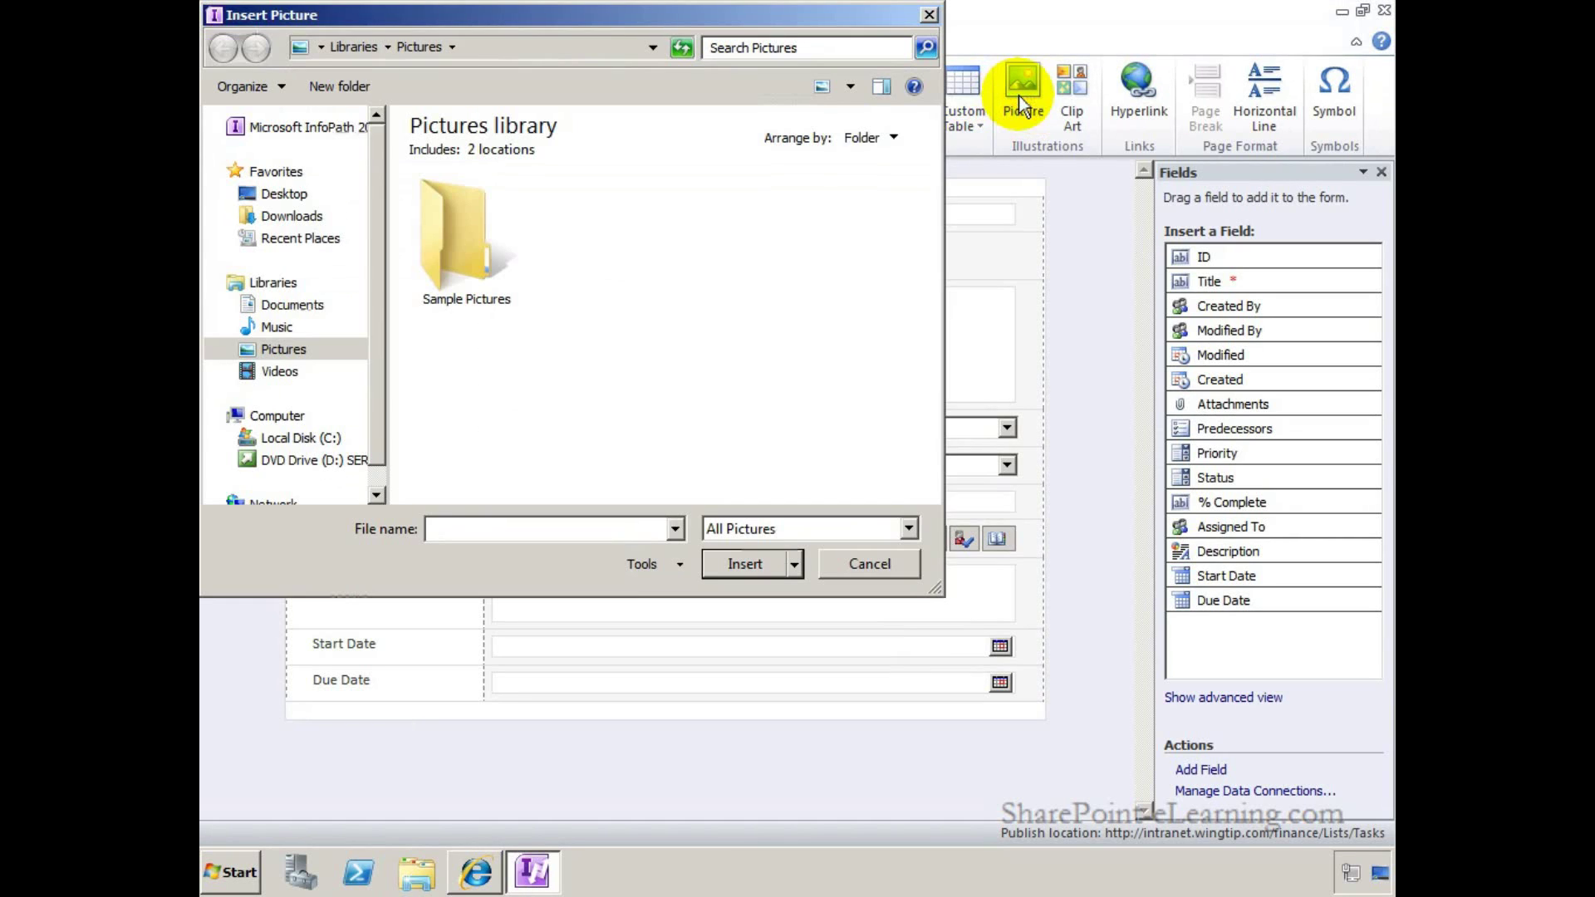
{"action": "left_click", "coordinate": [305, 306]}
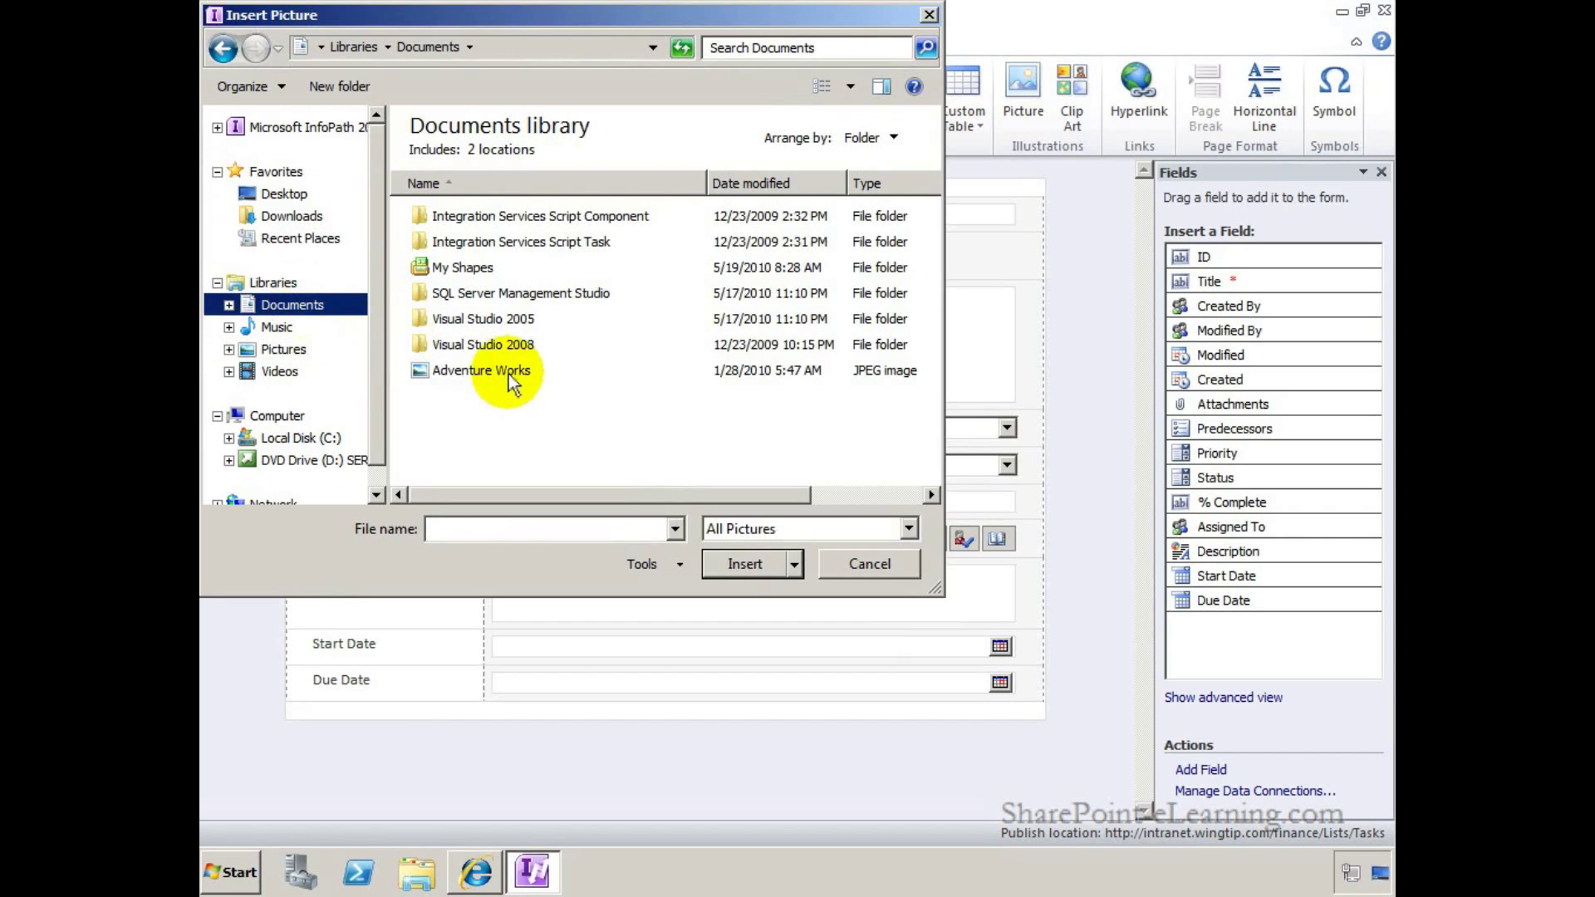
{"action": "left_click", "coordinate": [509, 374]}
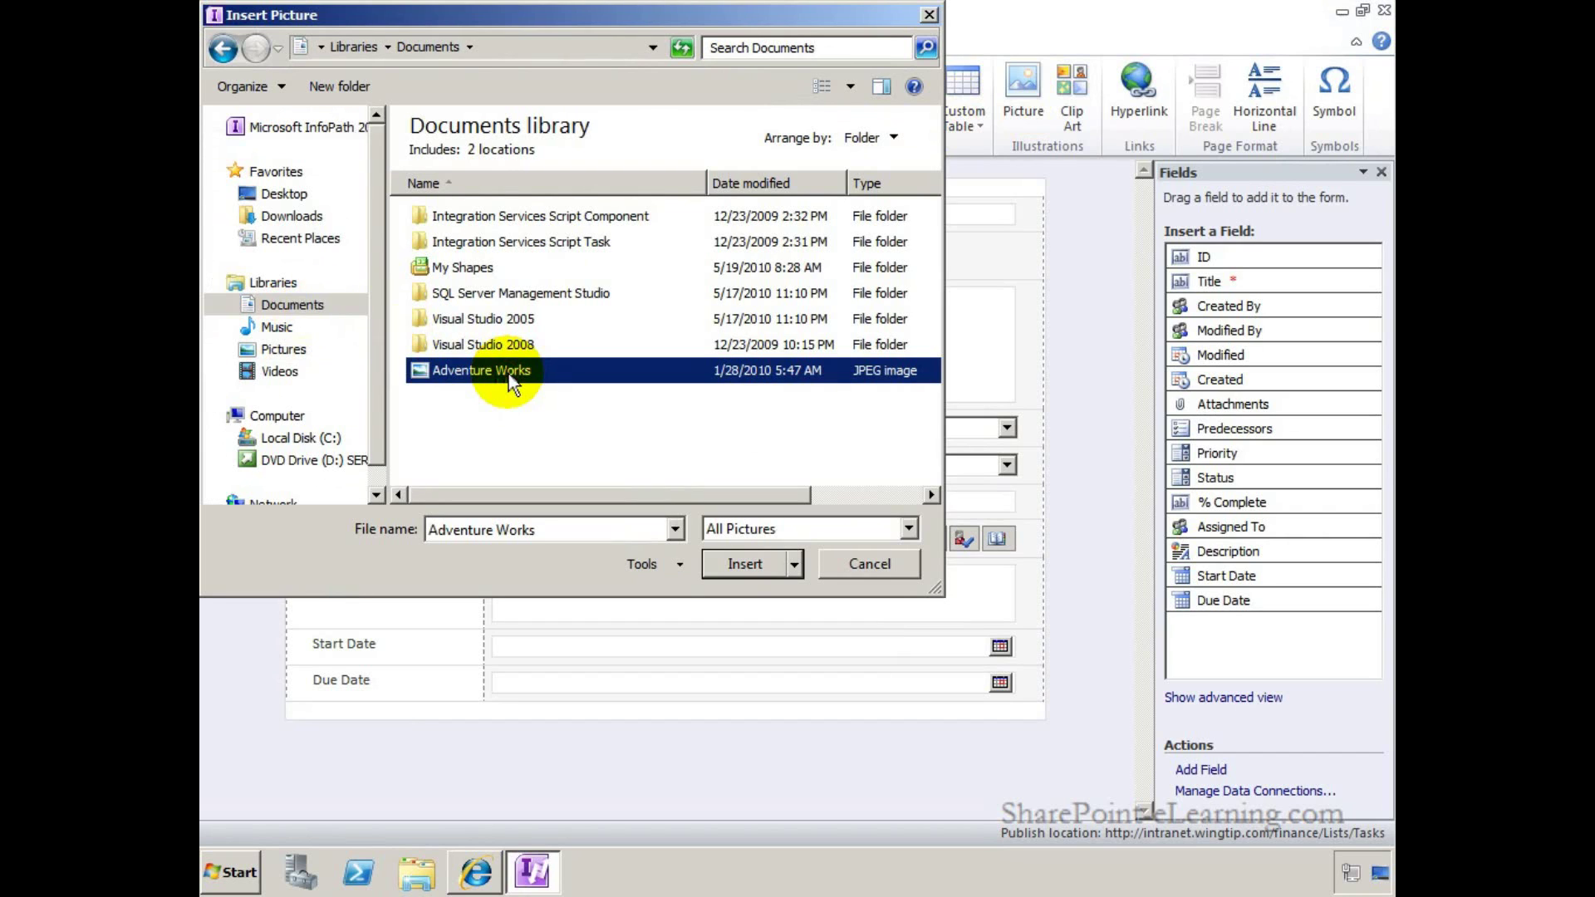
{"action": "left_click", "coordinate": [736, 558]}
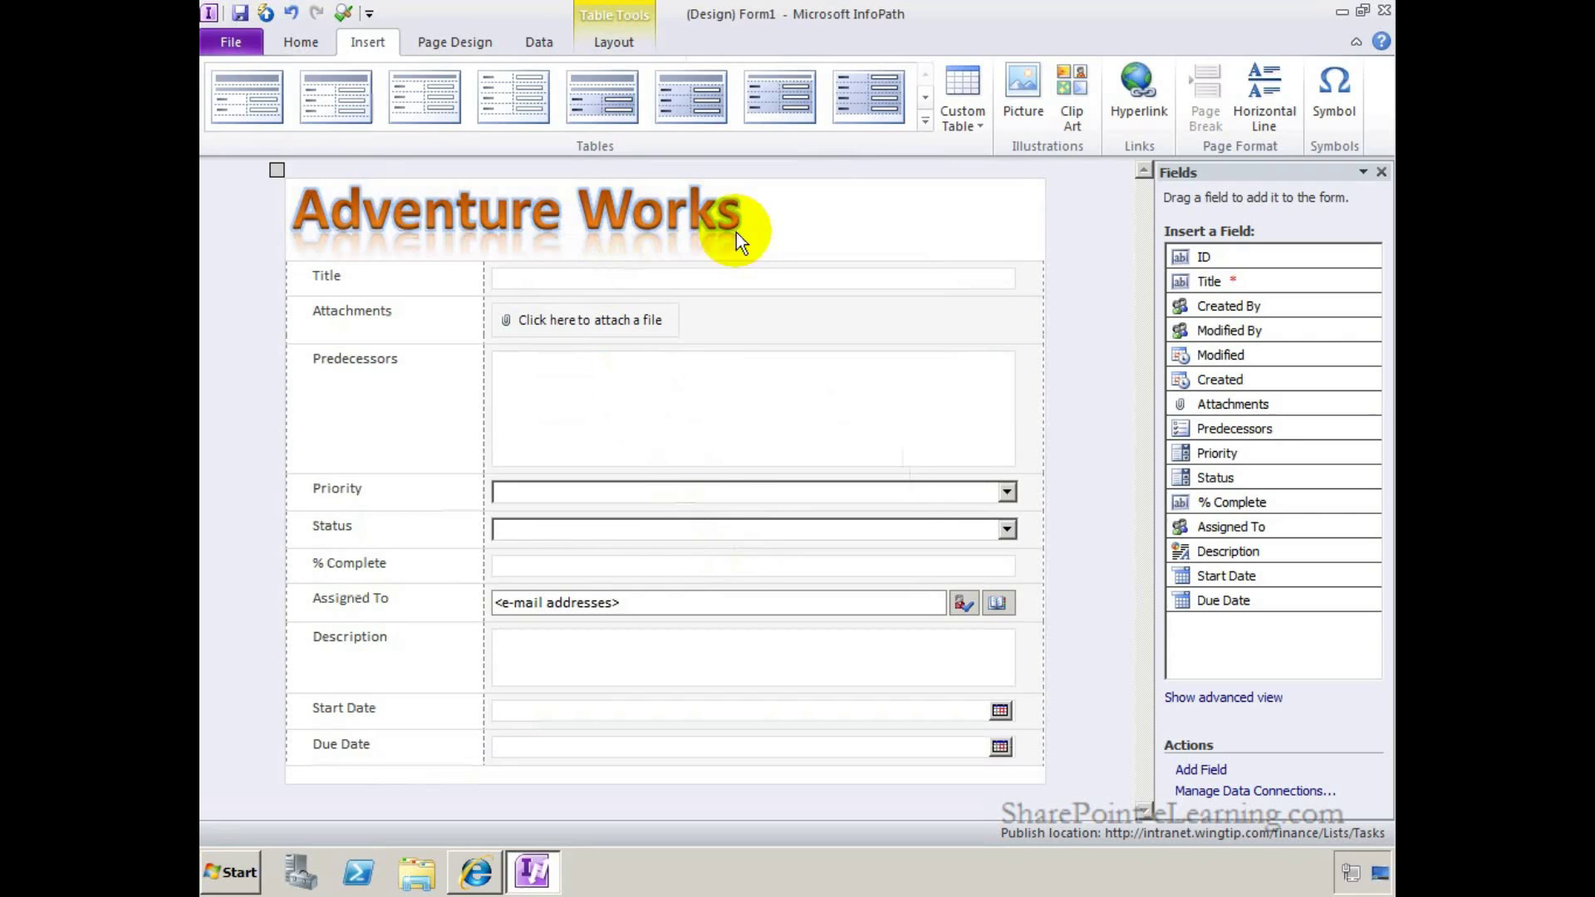
{"action": "key", "text": "Return"}
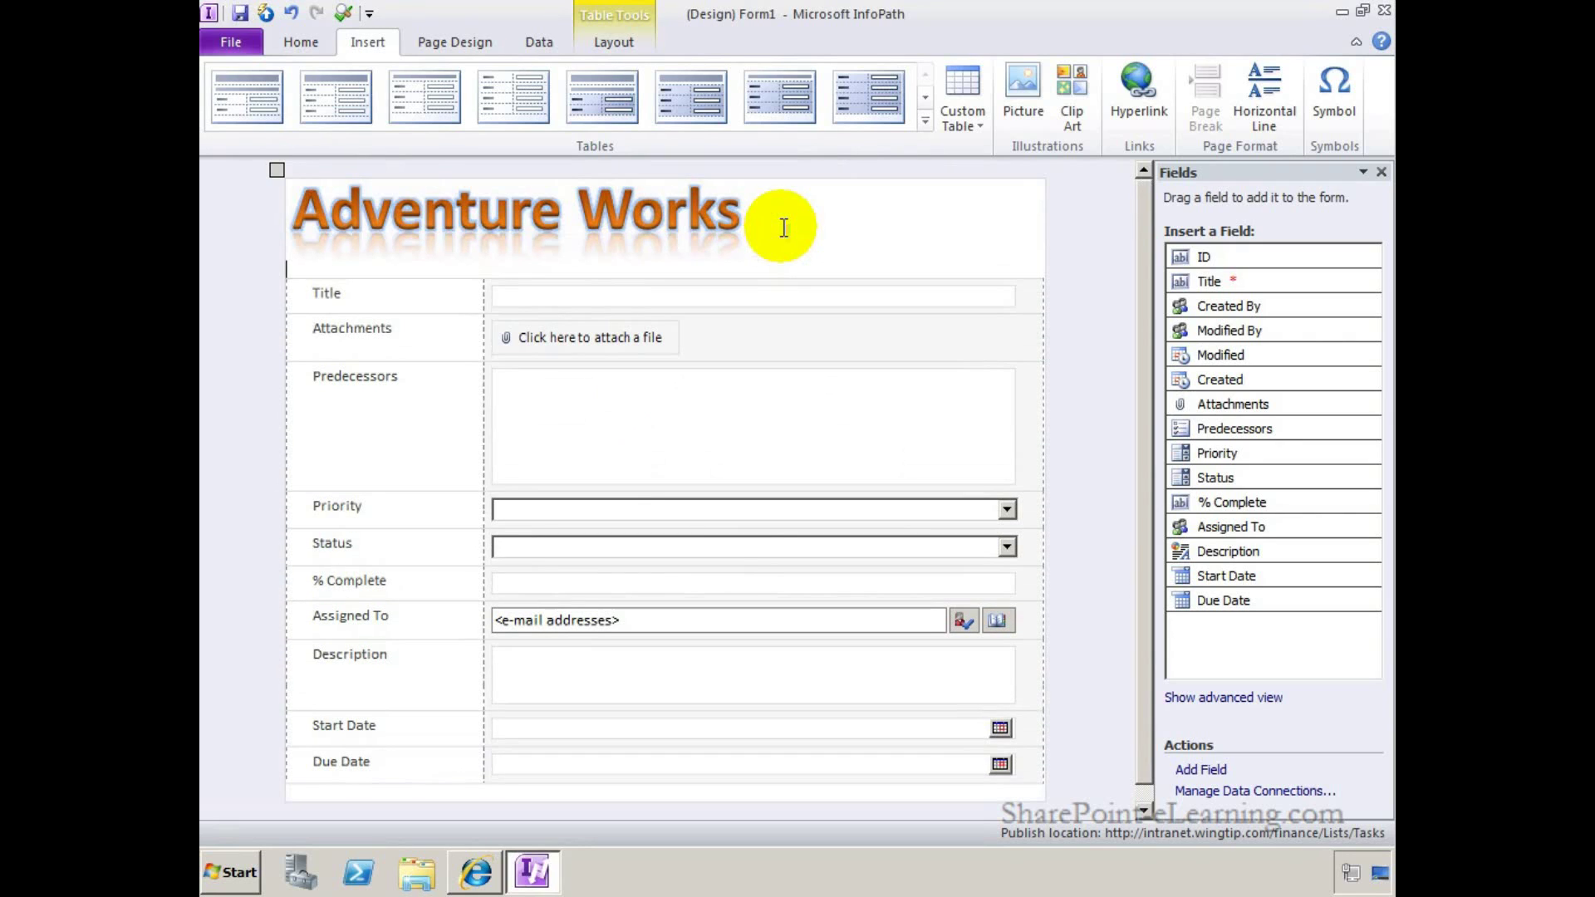
Drag the Title text box under the logo and format it bold, size 14, Berlin Sans FB Demi
{"action": "left_click", "coordinate": [548, 298]}
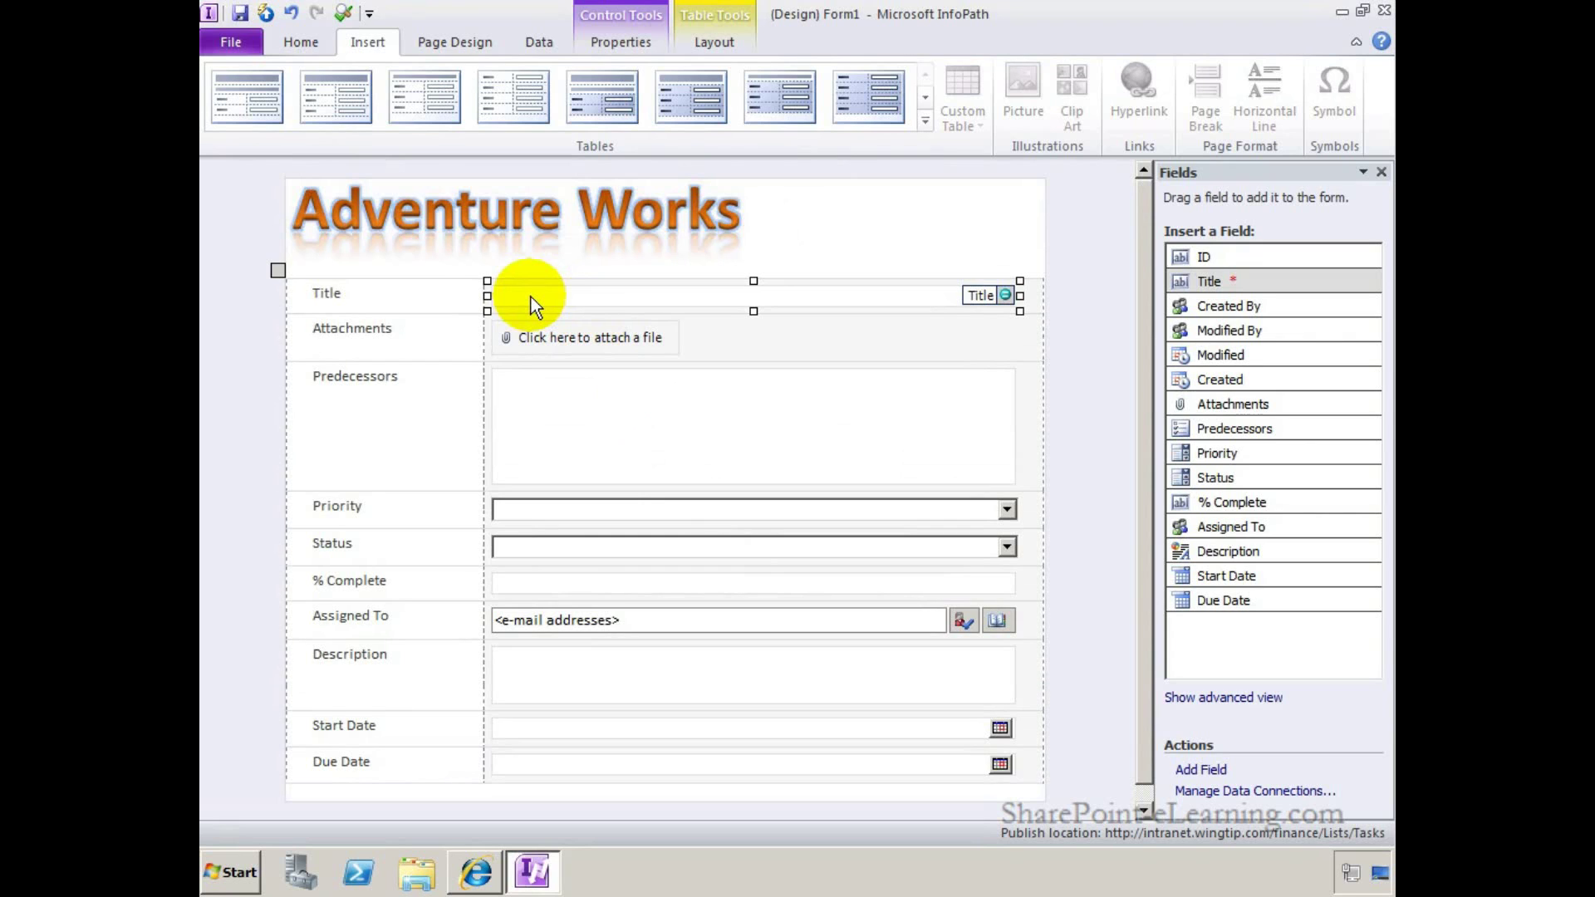
{"action": "left_click_drag", "start_coordinate": [531, 296], "coordinate": [490, 267]}
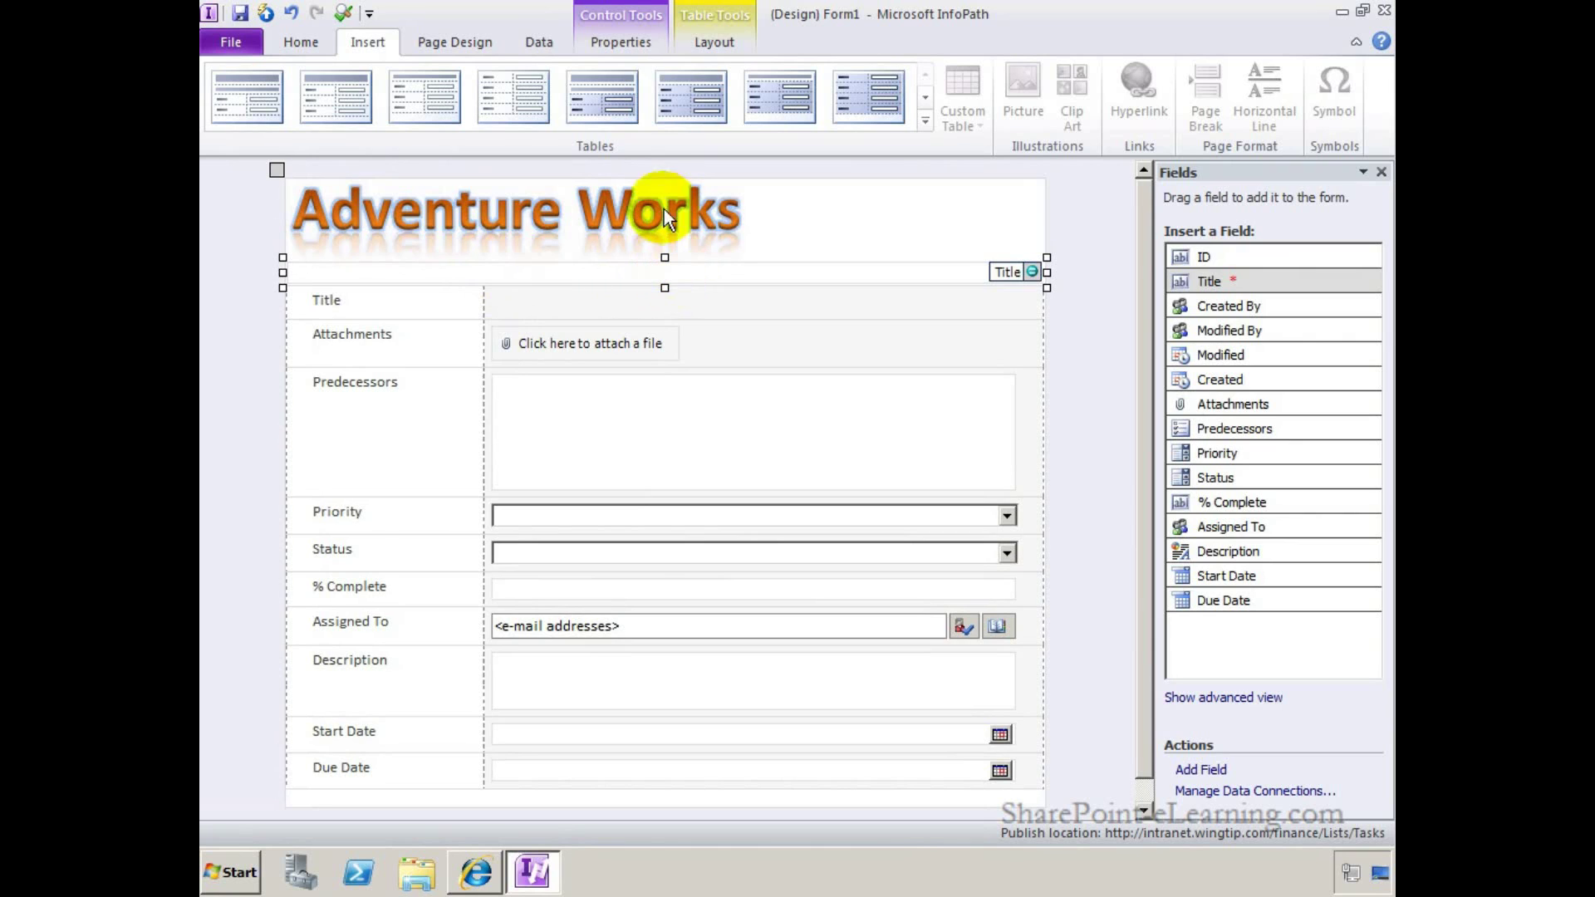
{"action": "left_click", "coordinate": [304, 43]}
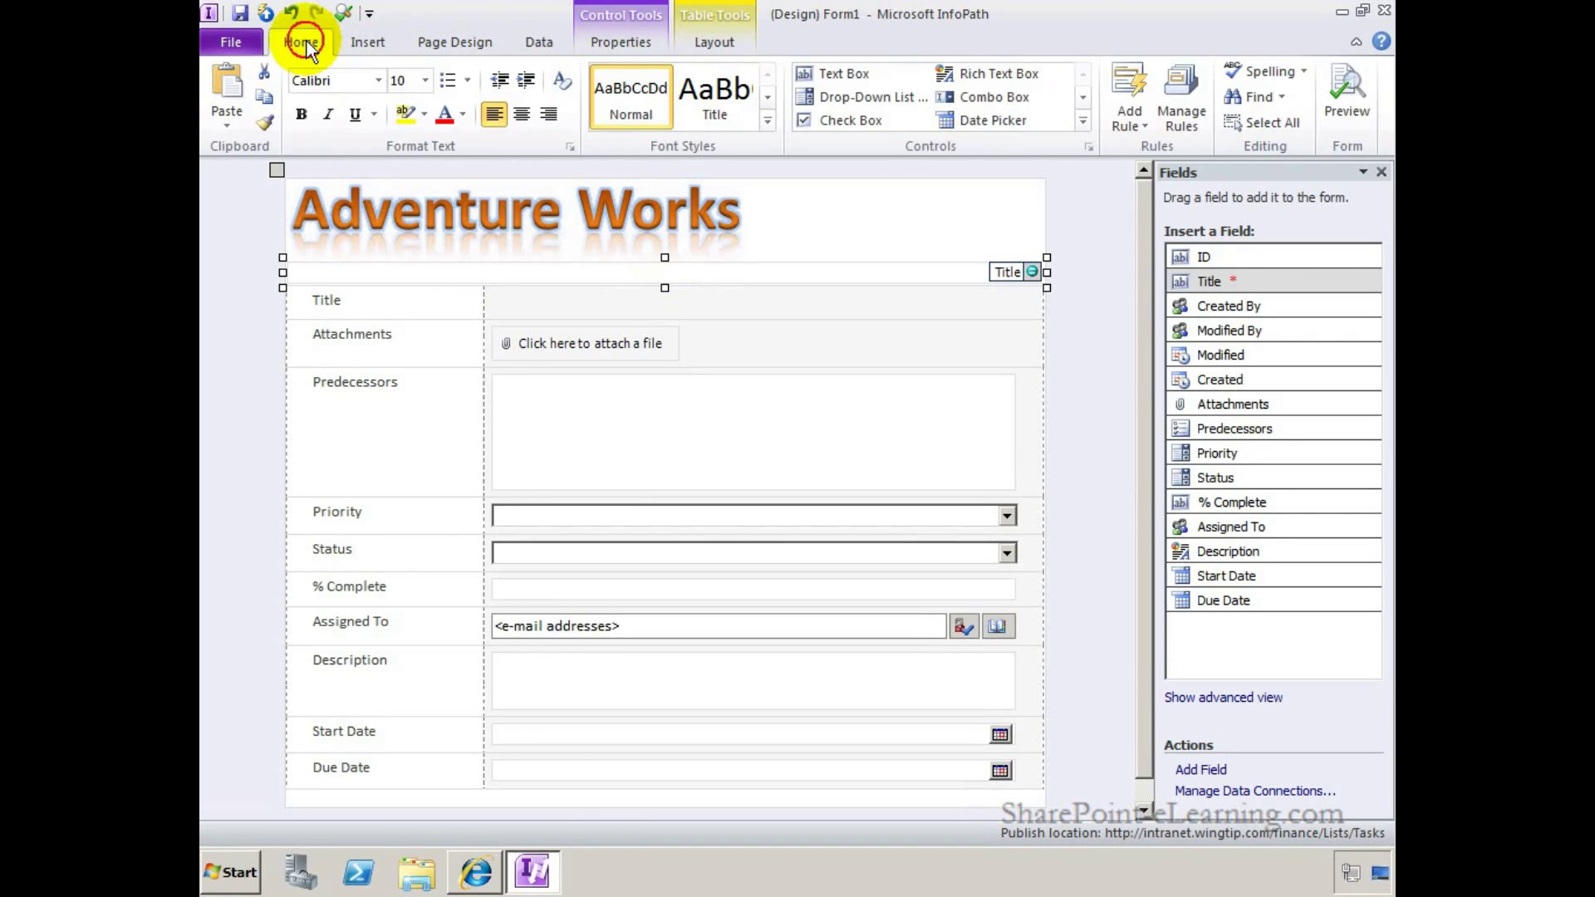
{"action": "left_click", "coordinate": [302, 115]}
{"action": "left_click", "coordinate": [424, 81]}
{"action": "left_click", "coordinate": [410, 164]}
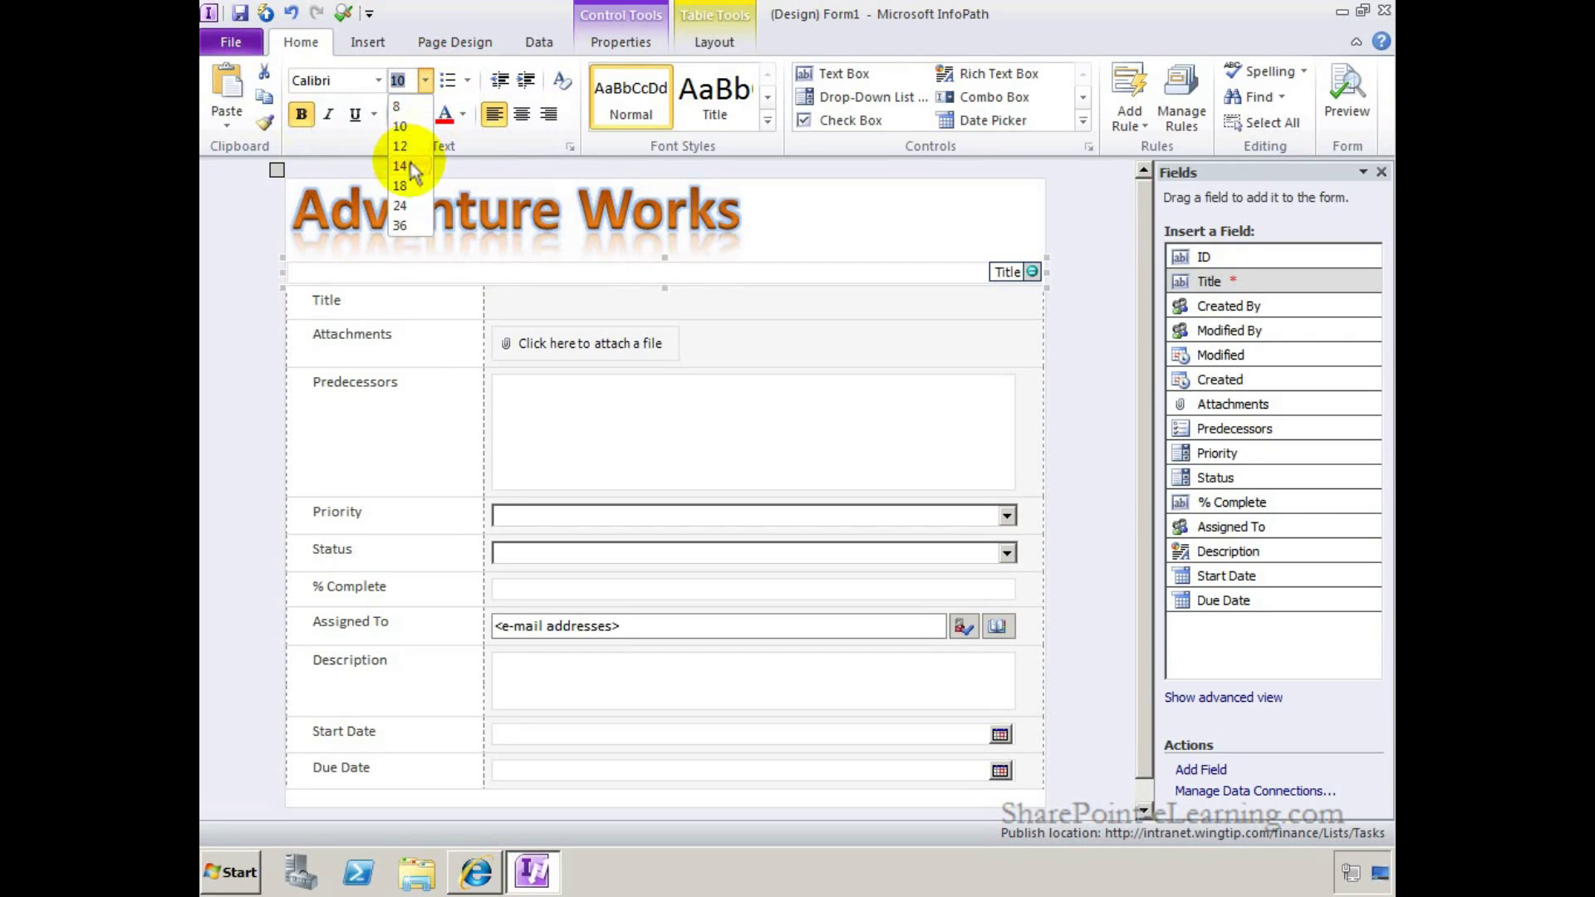
{"action": "left_click", "coordinate": [381, 81]}
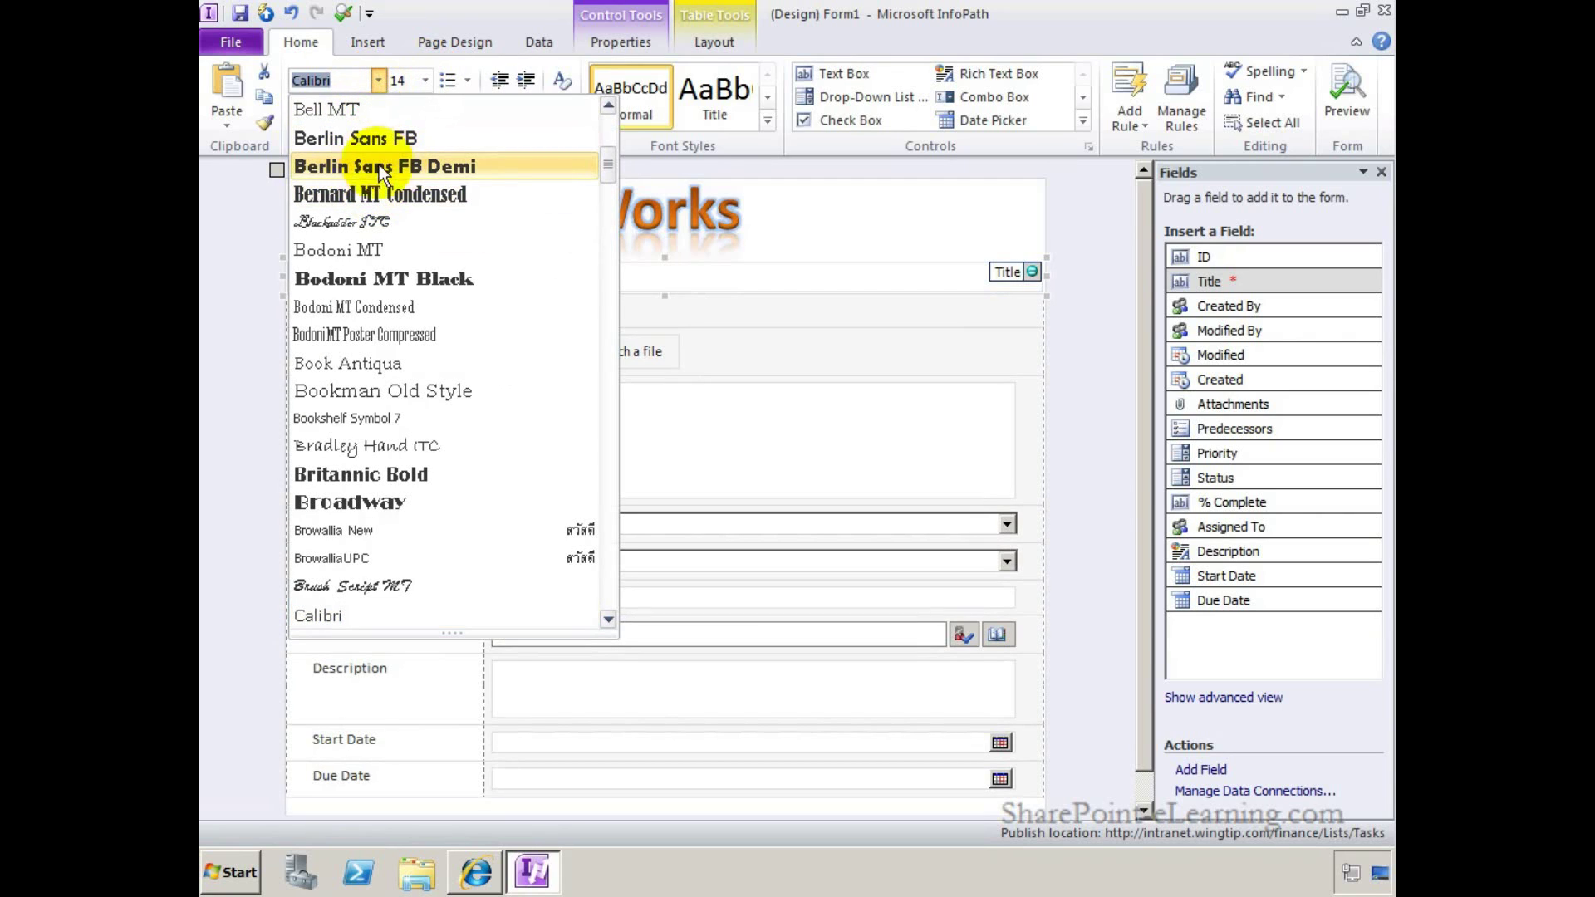
{"action": "left_click", "coordinate": [455, 171]}
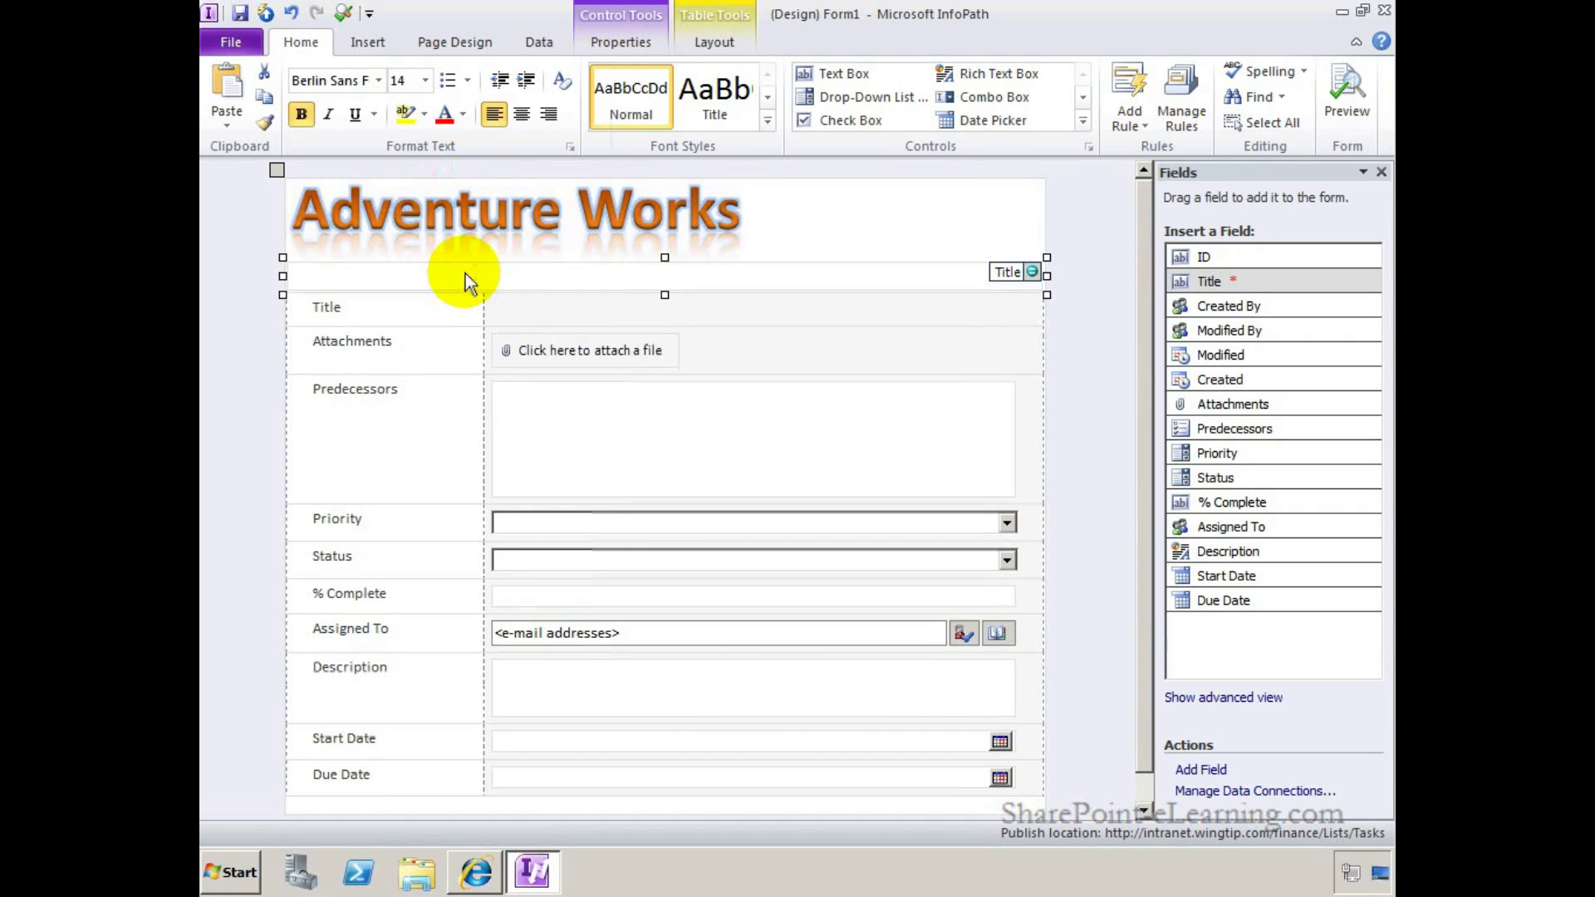
{"action": "left_click", "coordinate": [499, 304]}
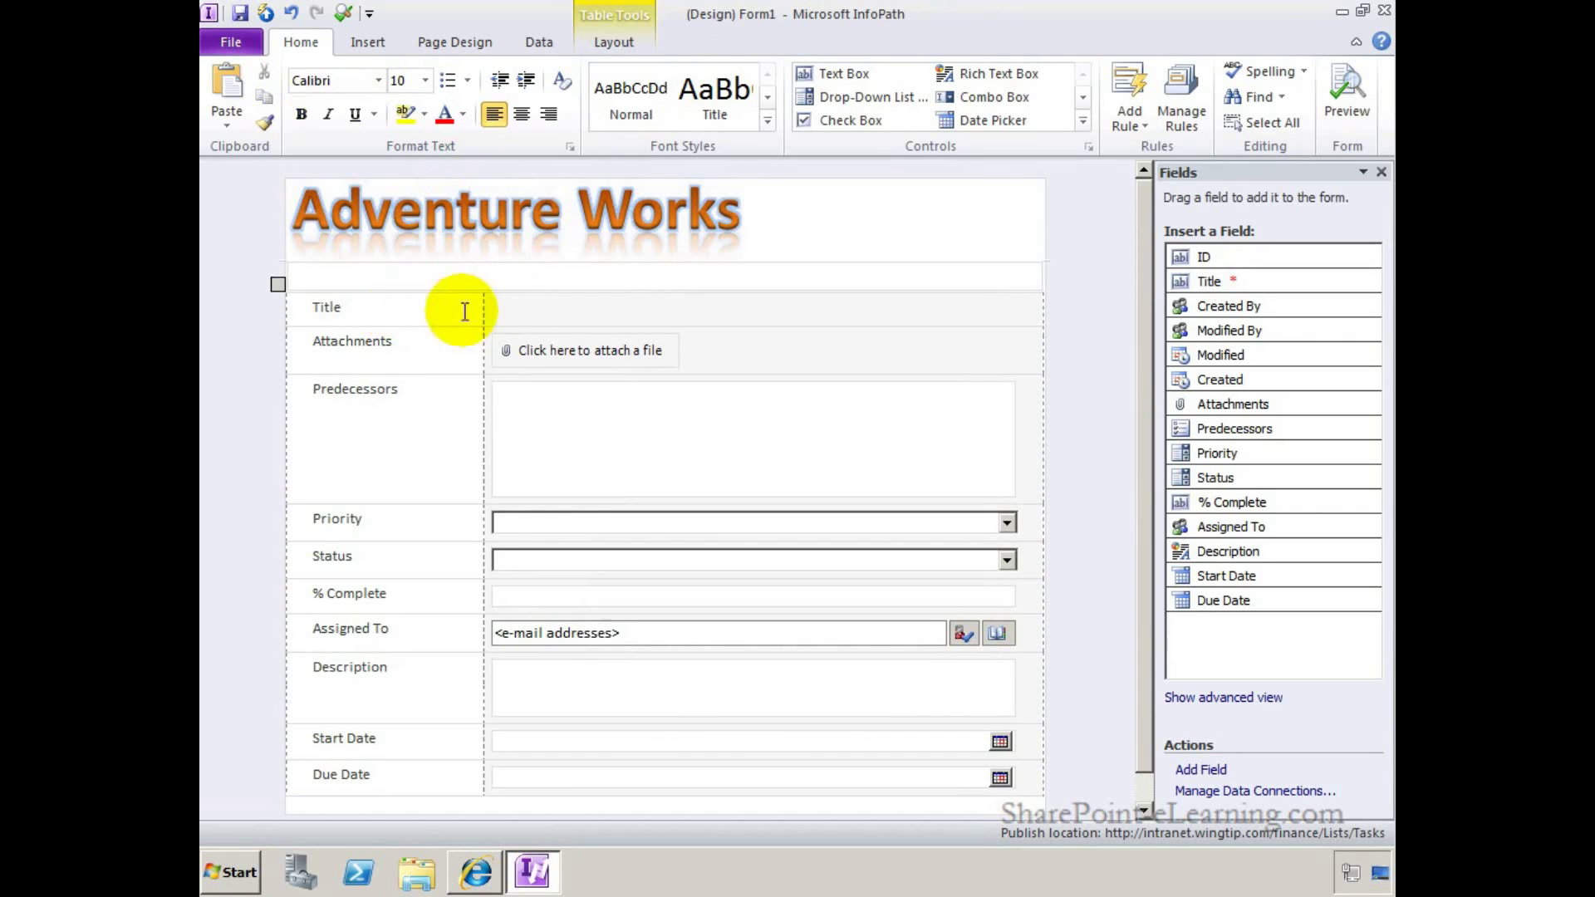
Delete the Title row from the field table, then select the whole label column
{"action": "left_click_drag", "start_coordinate": [464, 311], "coordinate": [511, 312]}
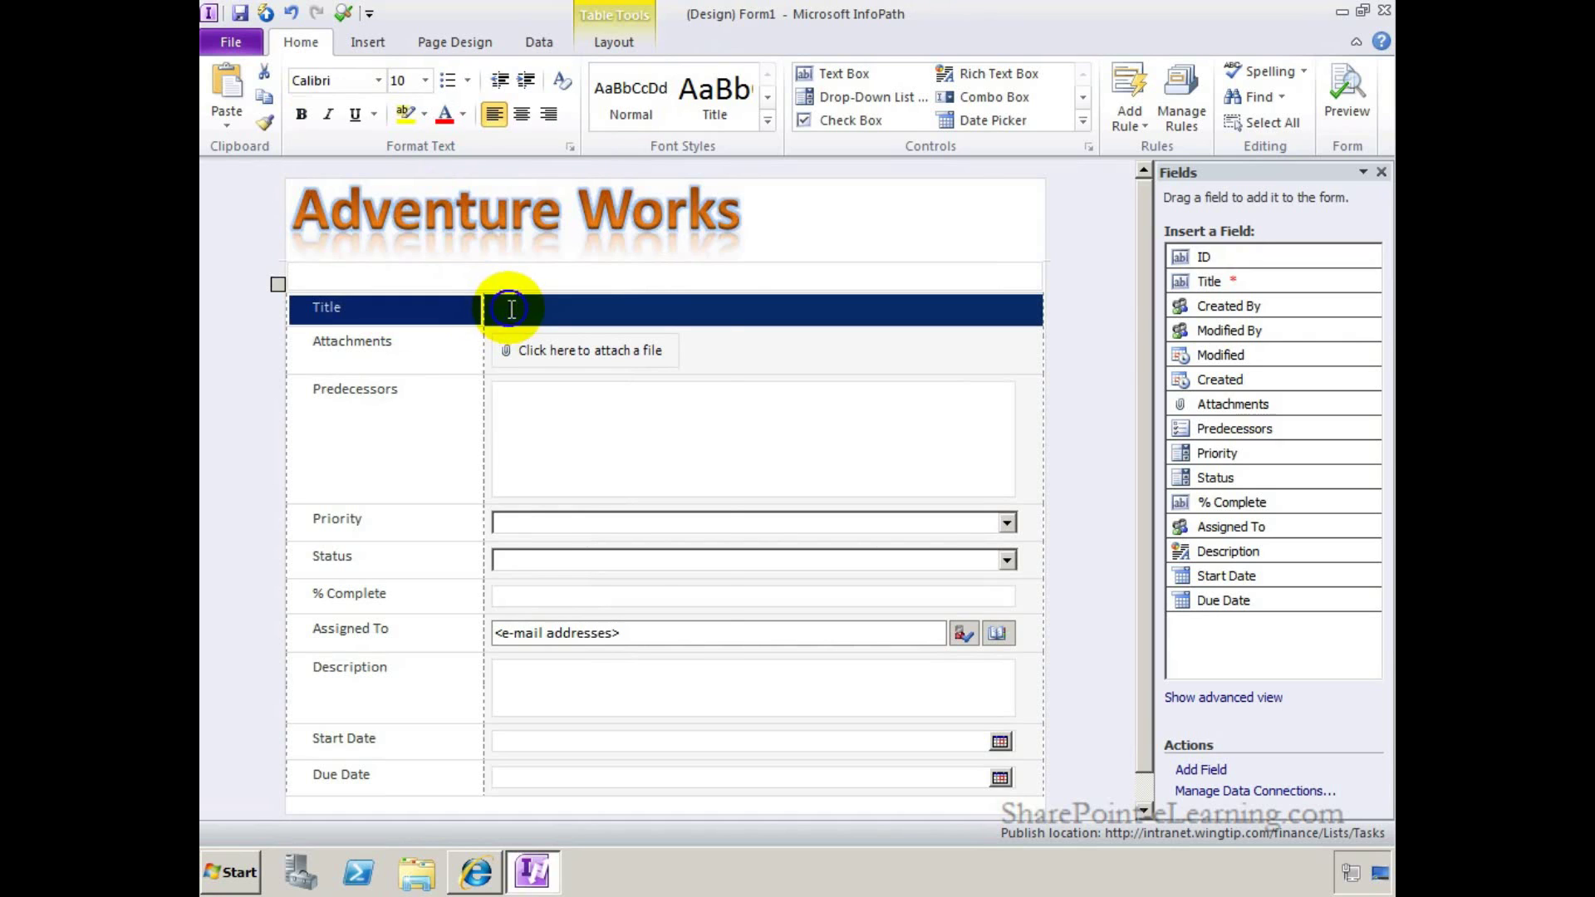
{"action": "right_click", "coordinate": [512, 312]}
{"action": "mouse_move", "coordinate": [605, 460]}
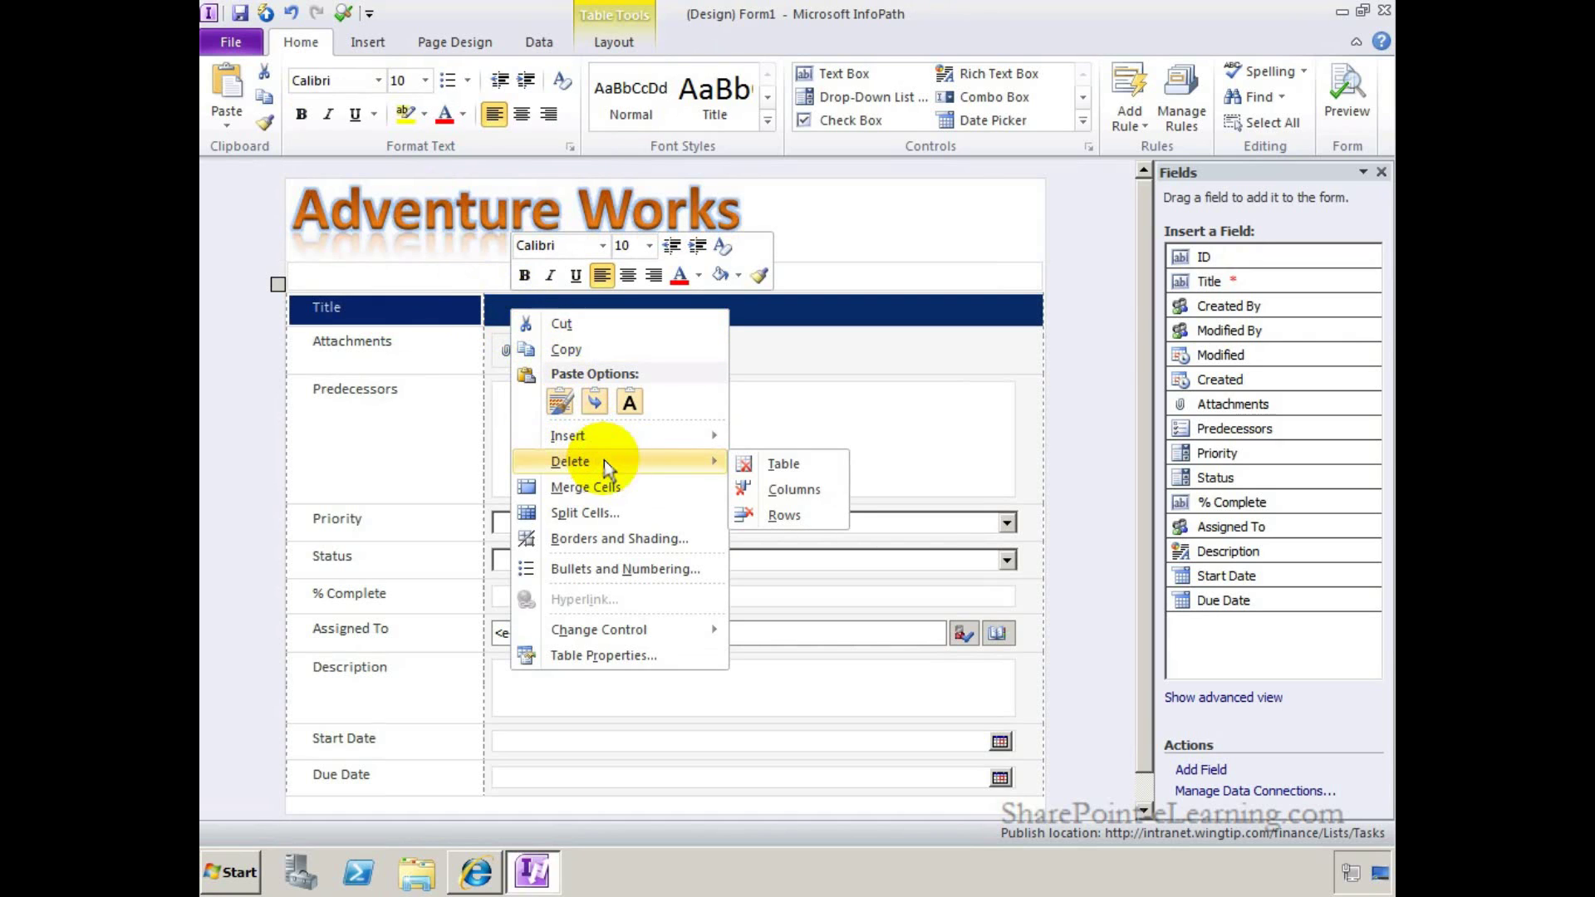
{"action": "left_click", "coordinate": [785, 515]}
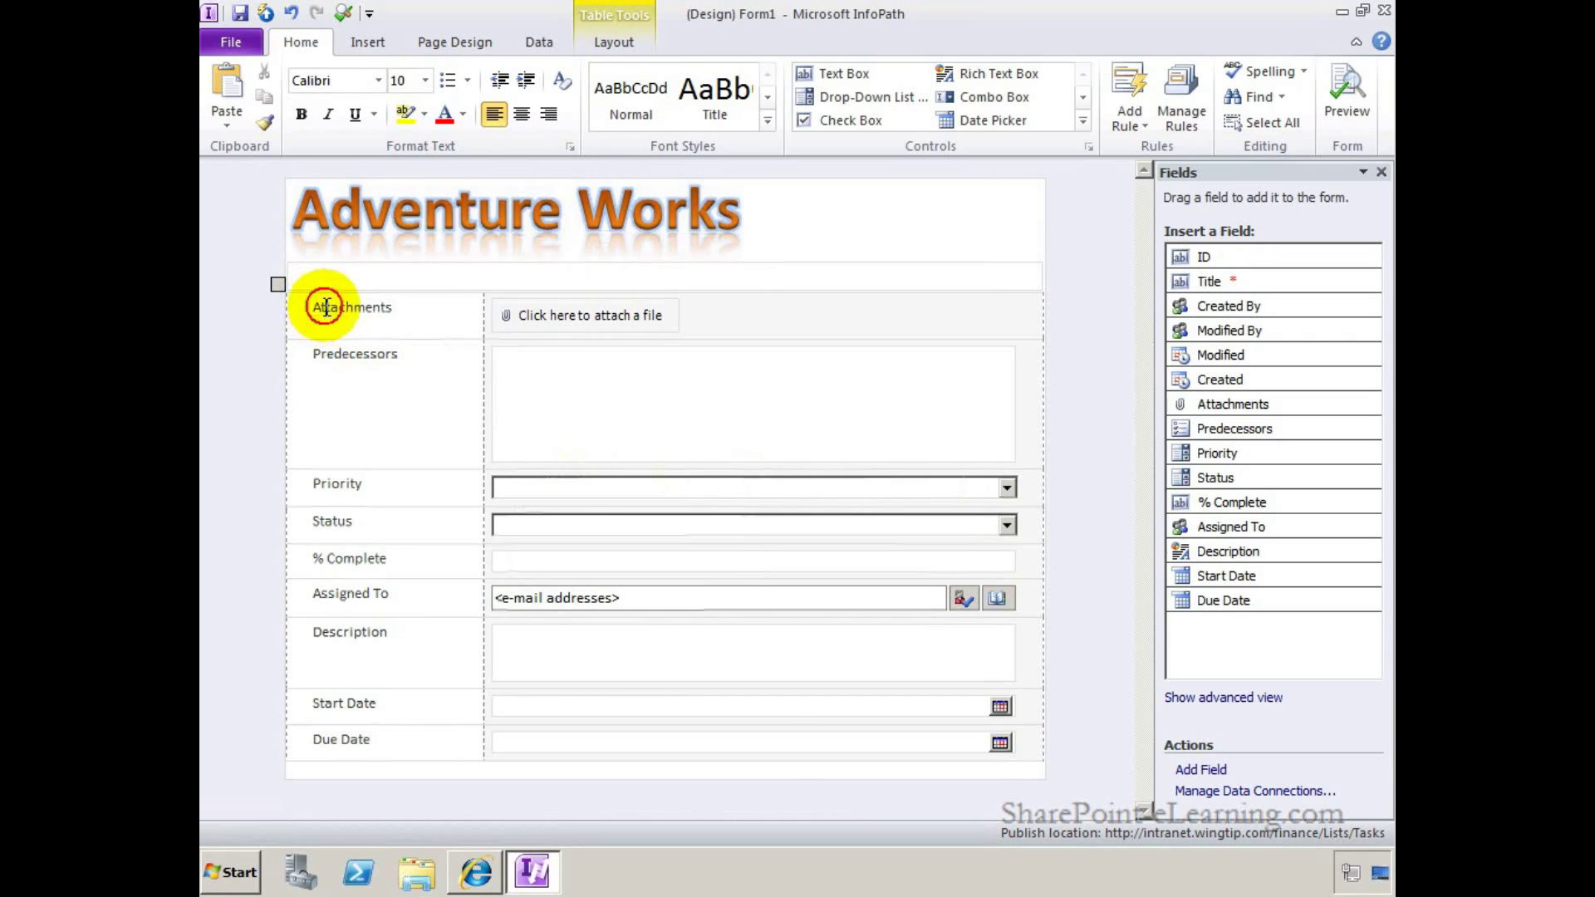
{"action": "left_click_drag", "start_coordinate": [309, 314], "coordinate": [369, 739]}
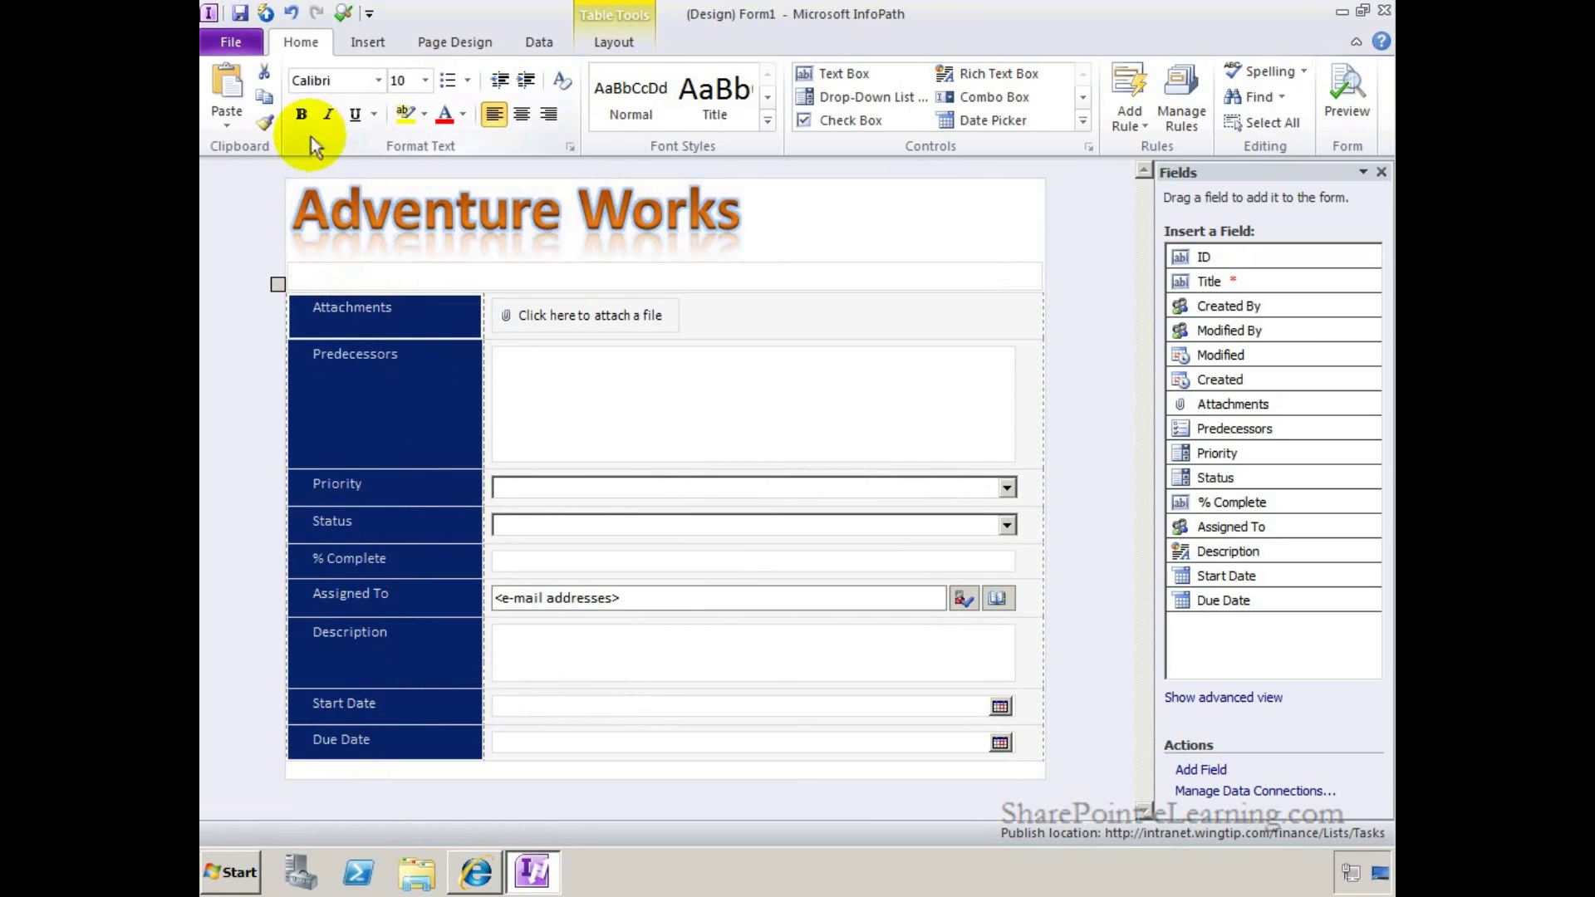
Bold the field labels and give the label column grey cell shading
{"action": "left_click", "coordinate": [302, 115]}
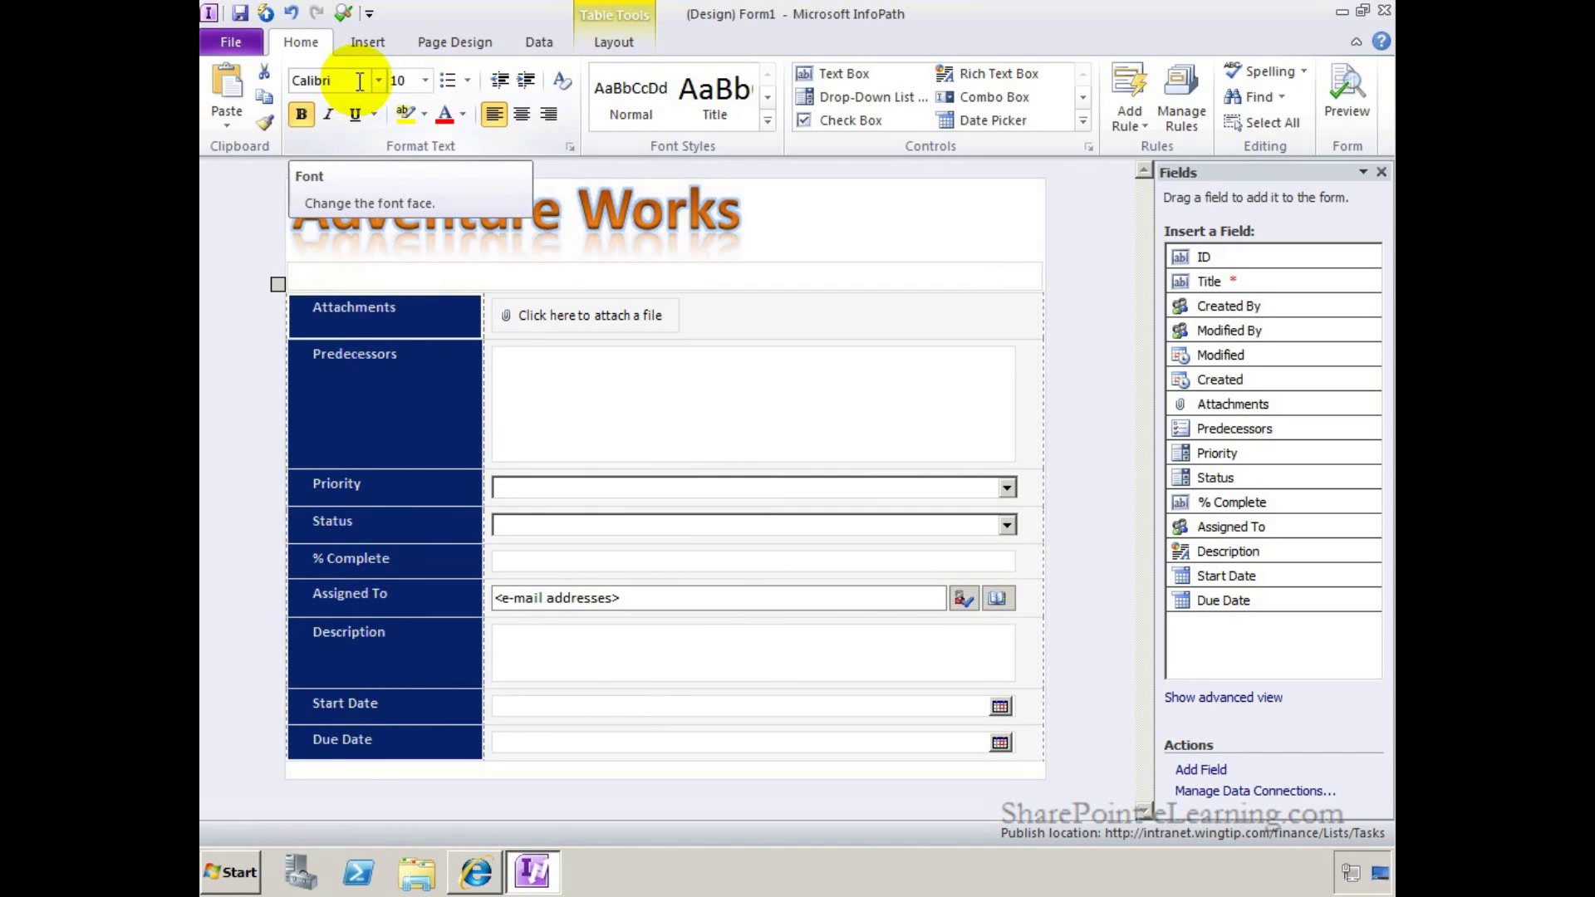
{"action": "left_click", "coordinate": [614, 43]}
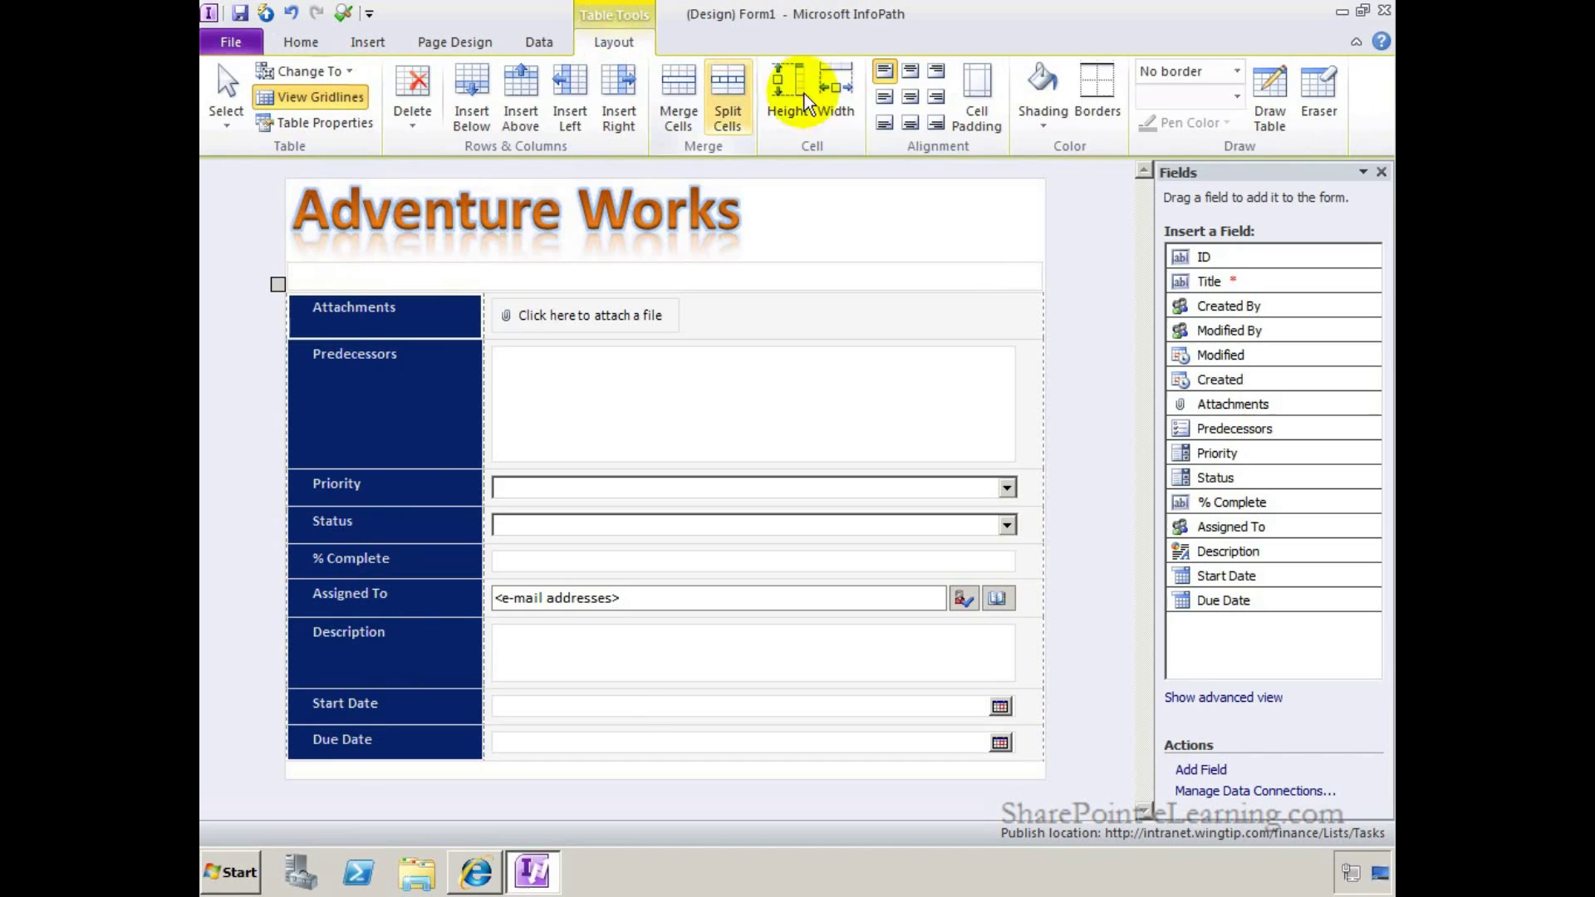
{"action": "left_click", "coordinate": [1041, 98]}
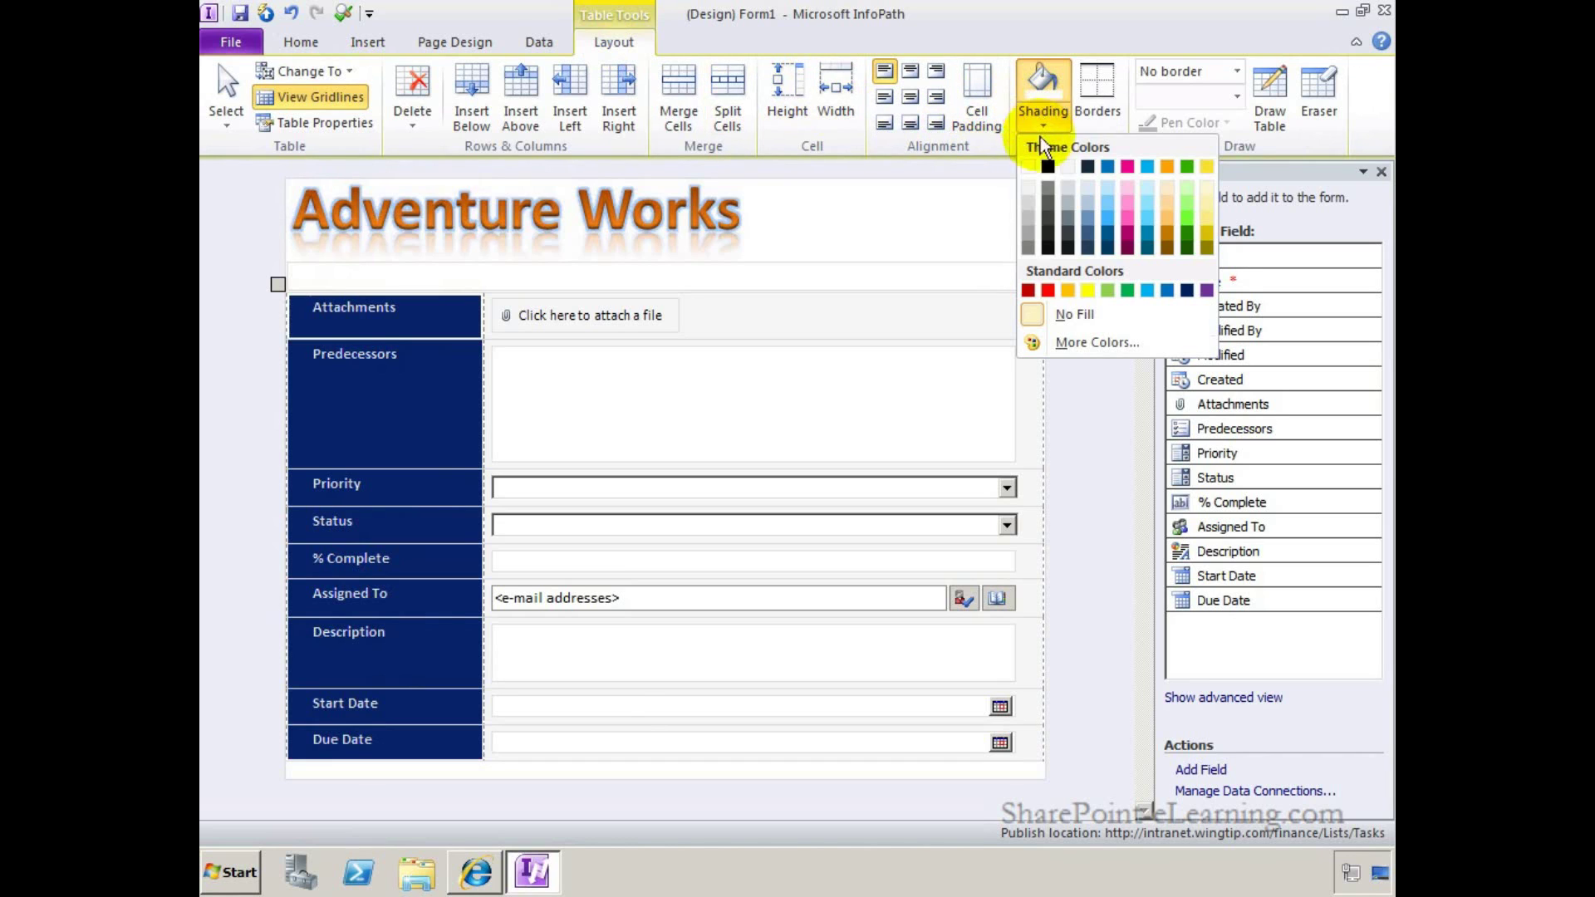
{"action": "left_click", "coordinate": [1045, 215]}
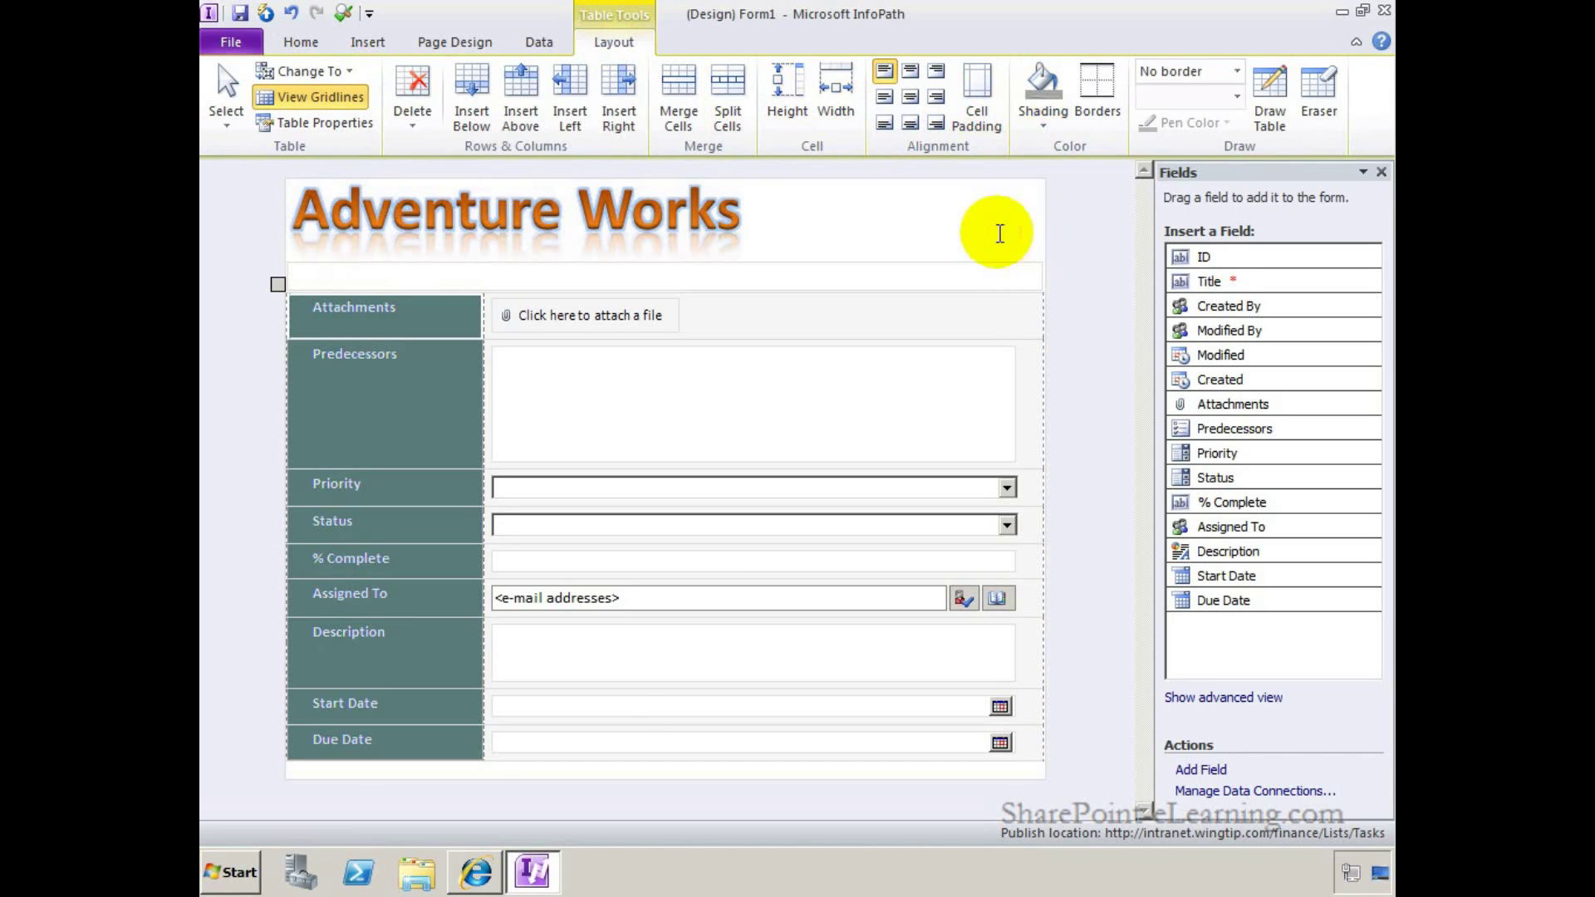
{"action": "left_click", "coordinate": [419, 369]}
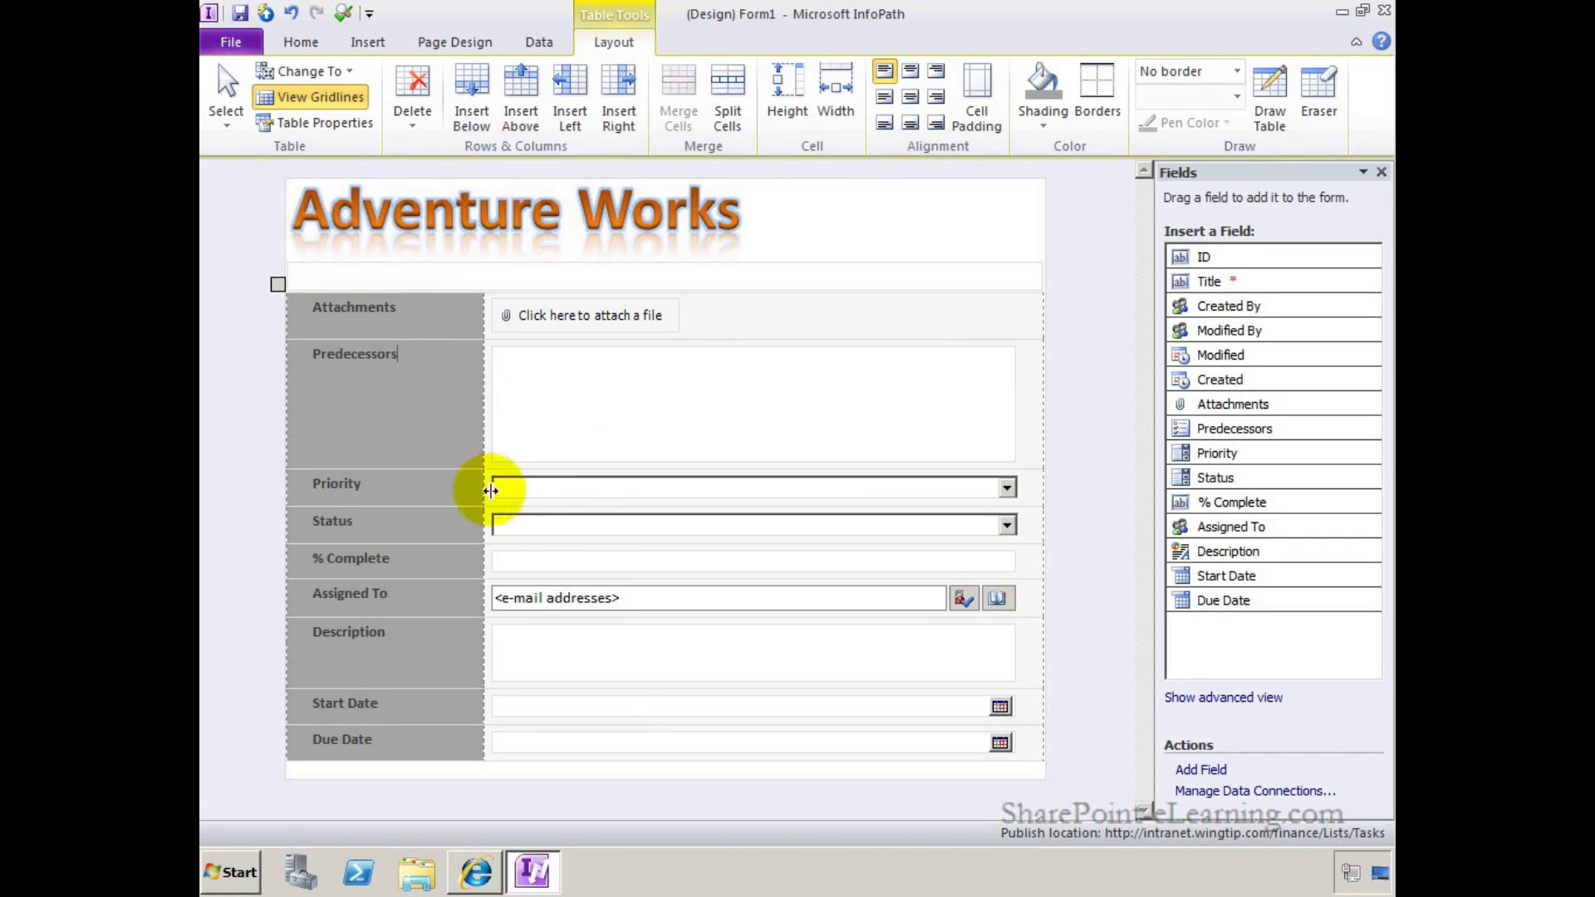
Inspect the Status drop-down's five choices under Edit Choices, then cancel without changes
{"action": "left_click", "coordinate": [601, 527]}
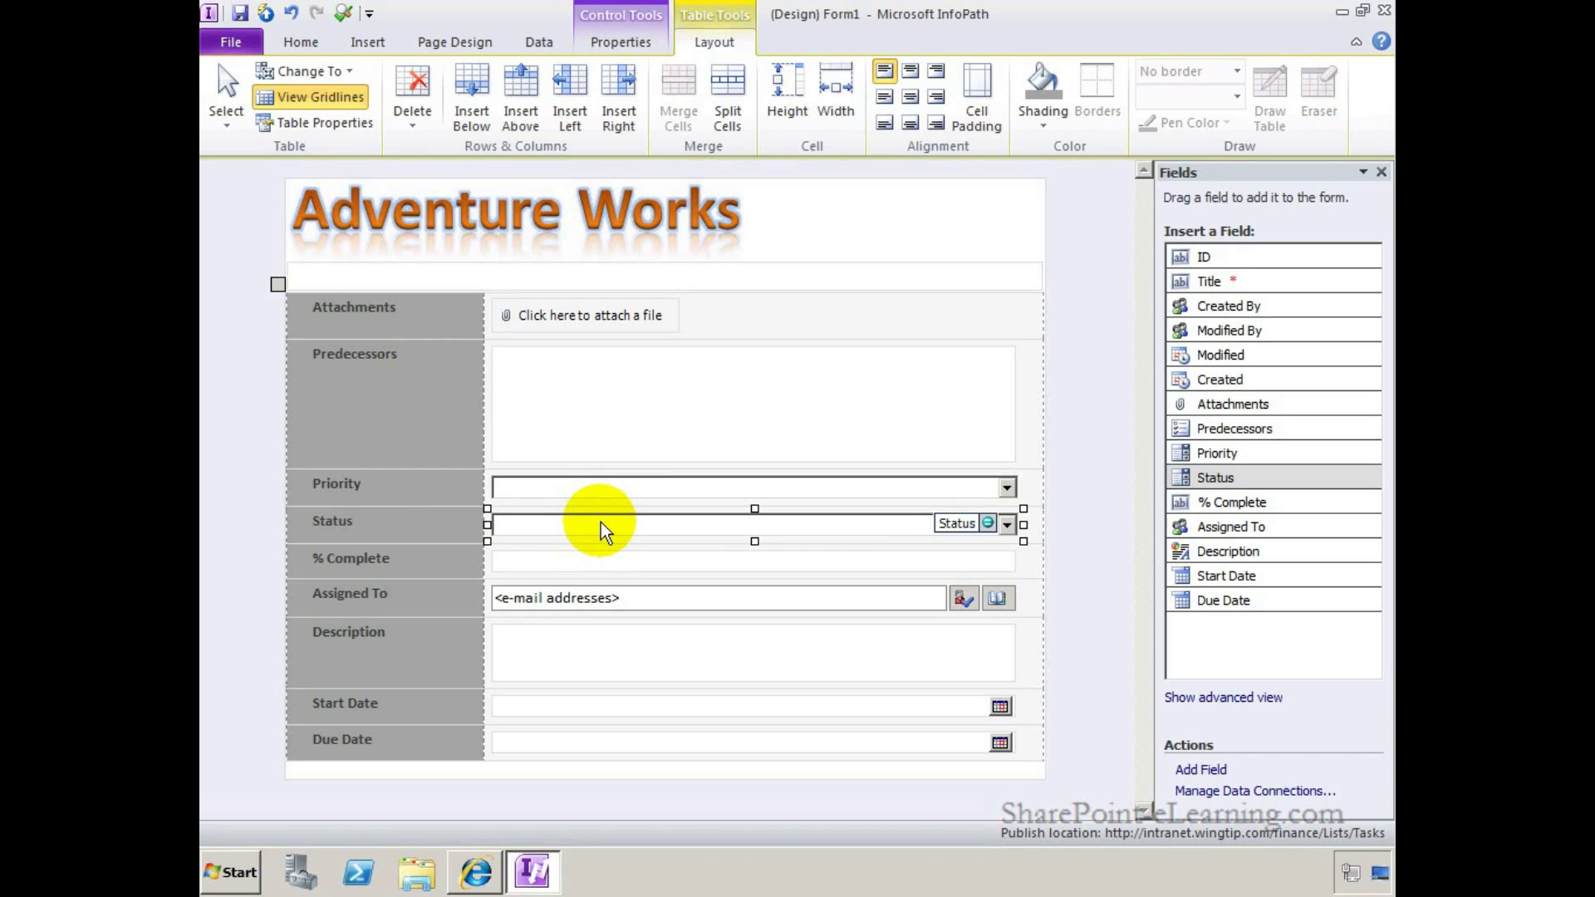
{"action": "left_click", "coordinate": [629, 47]}
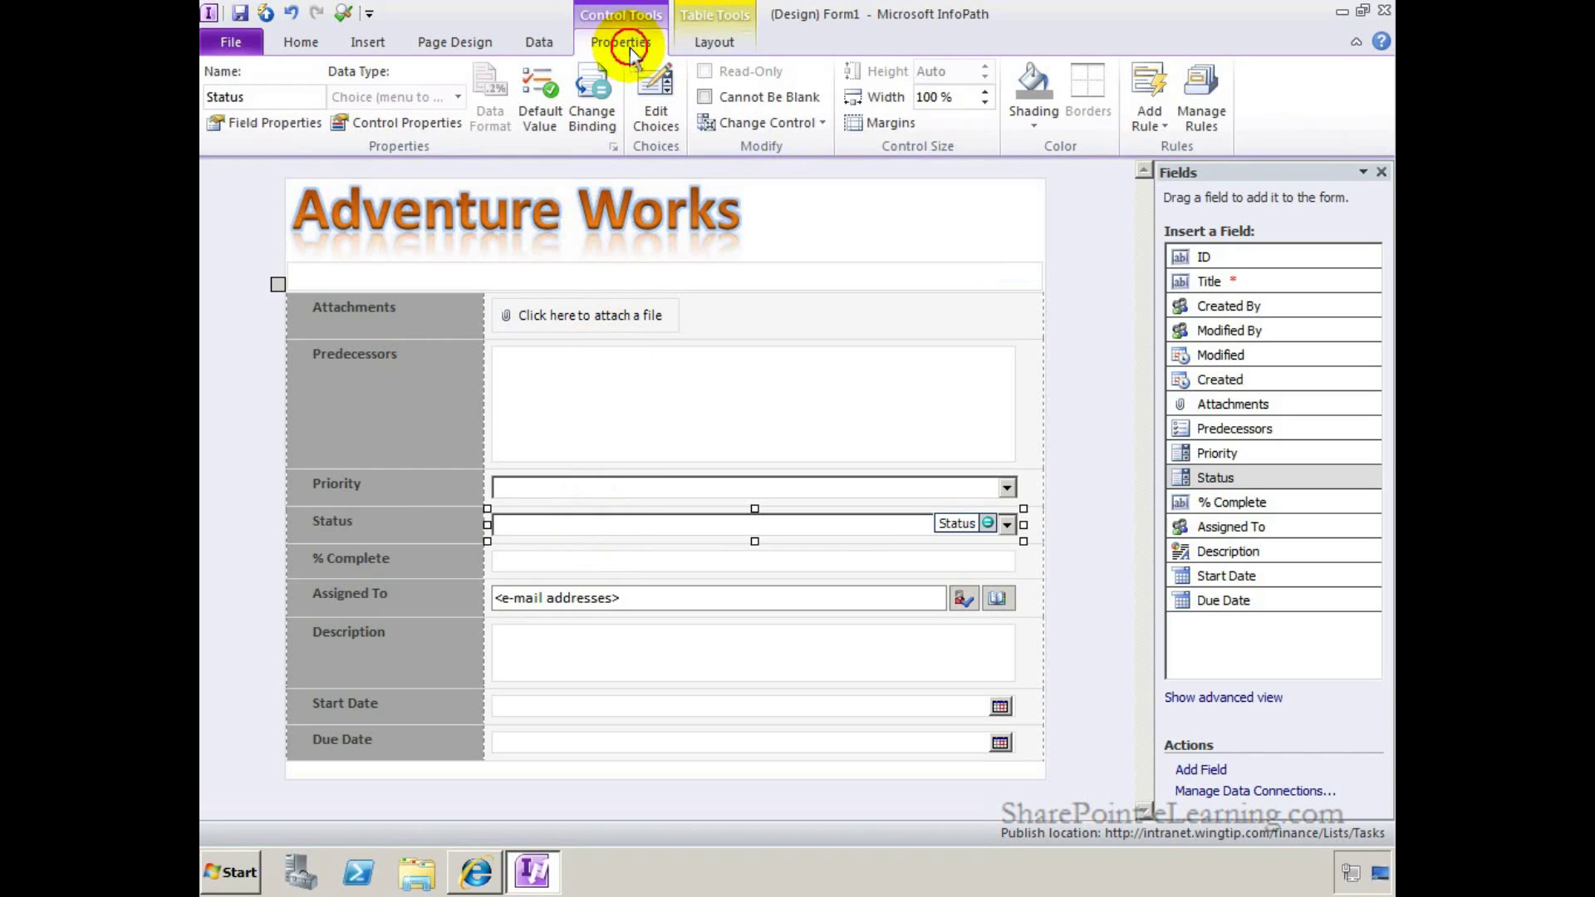
{"action": "left_click", "coordinate": [655, 98]}
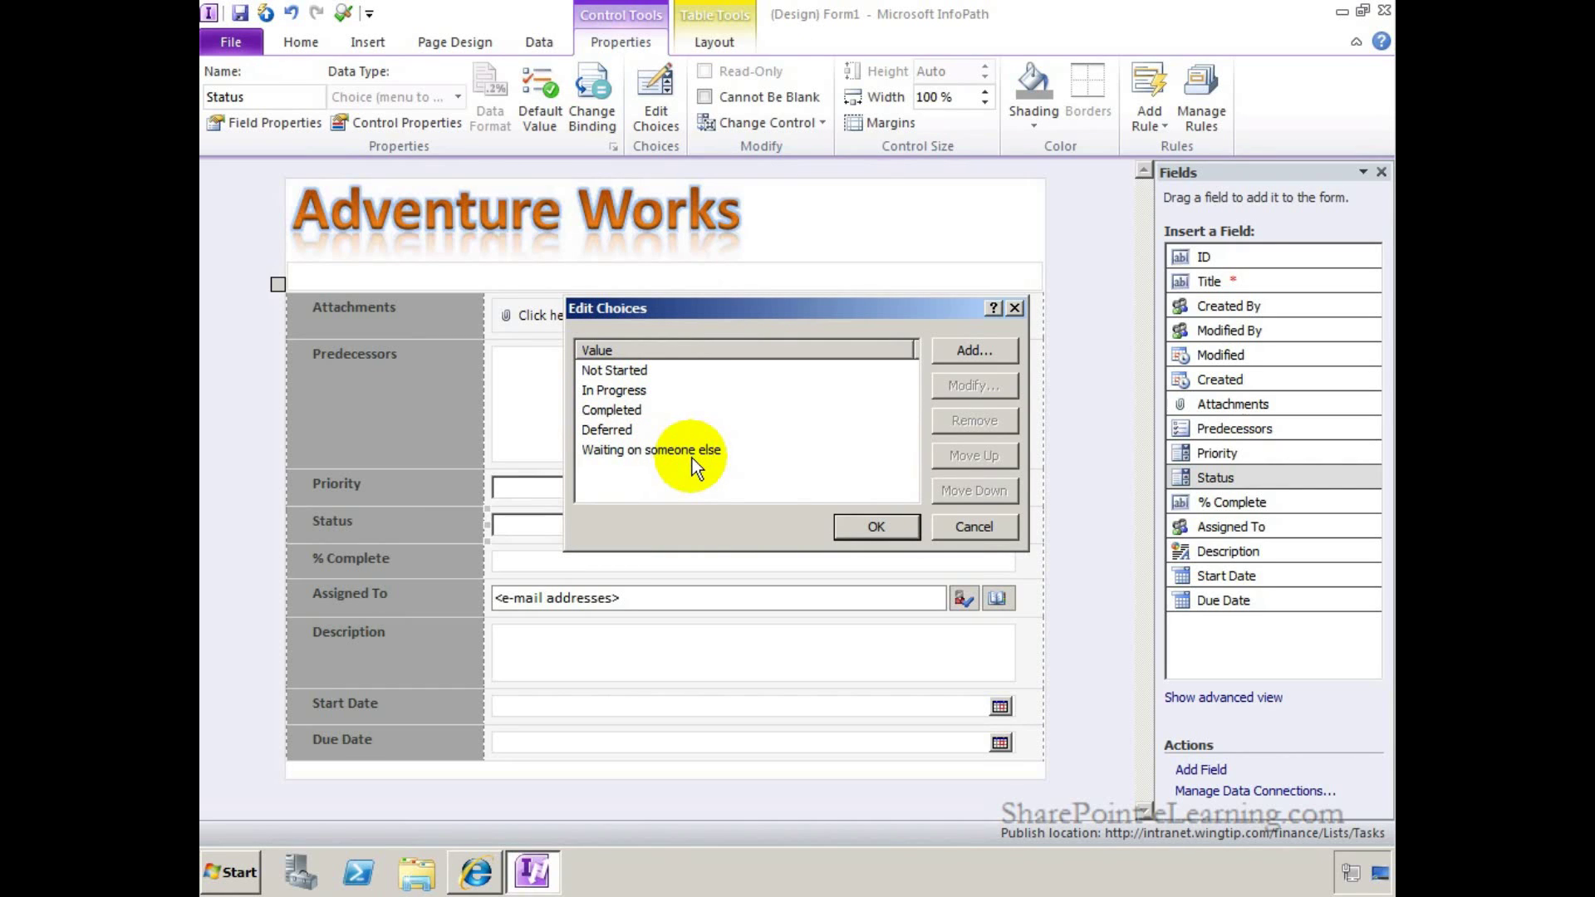
{"action": "left_click", "coordinate": [964, 532]}
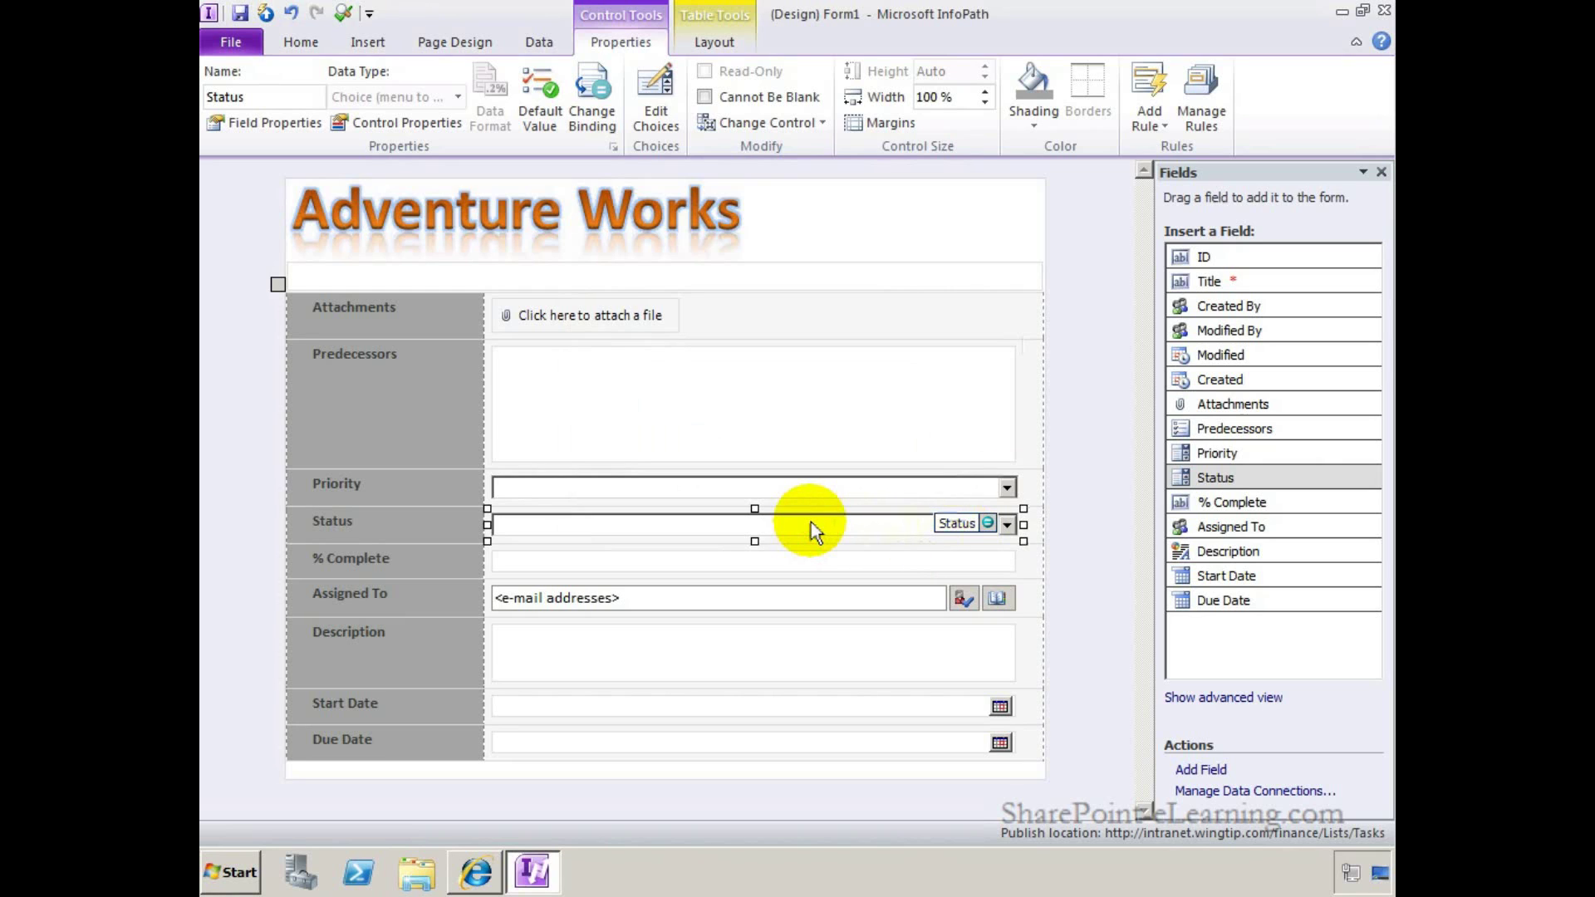
Add a Bad (red) formatting rule to Status when it equals Not Started
{"action": "left_click", "coordinate": [1153, 110]}
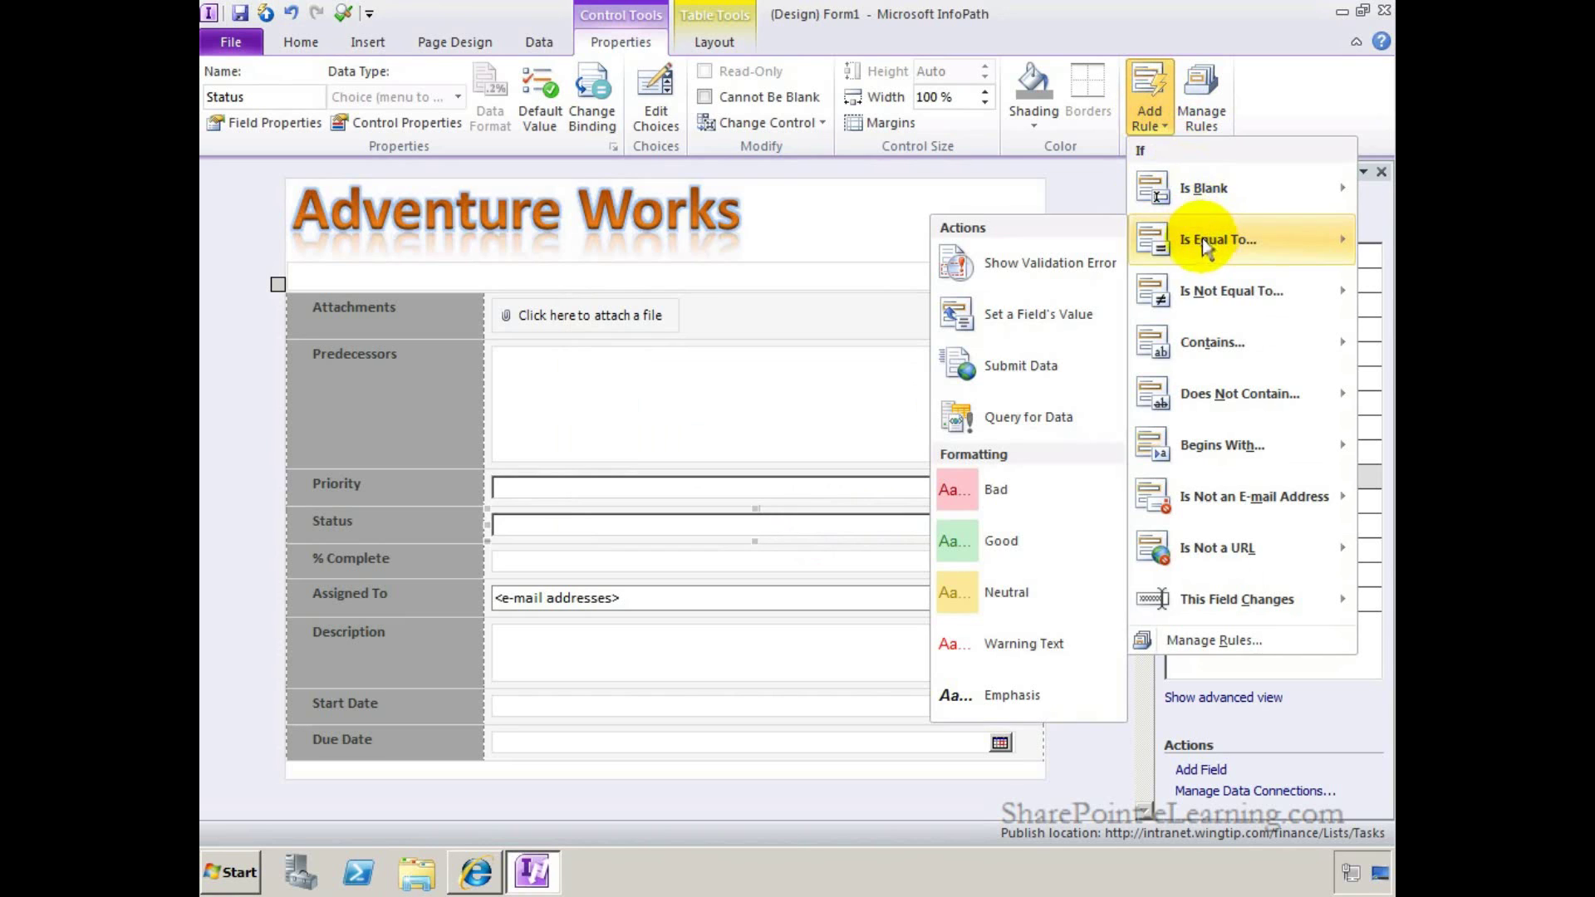
{"action": "mouse_move", "coordinate": [1213, 249]}
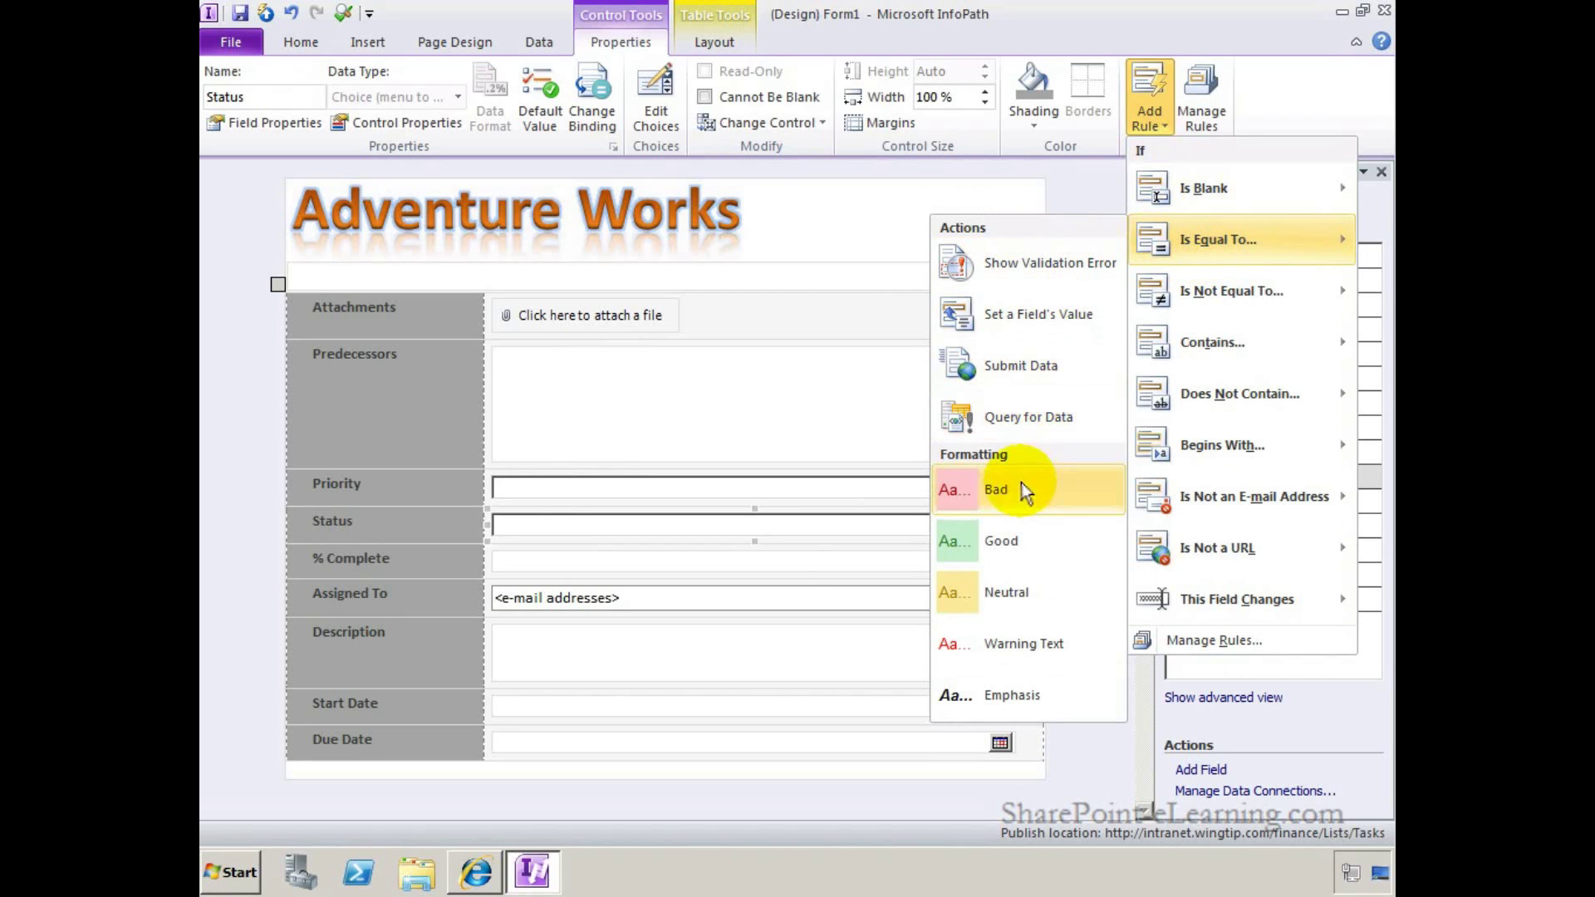
{"action": "left_click", "coordinate": [965, 499]}
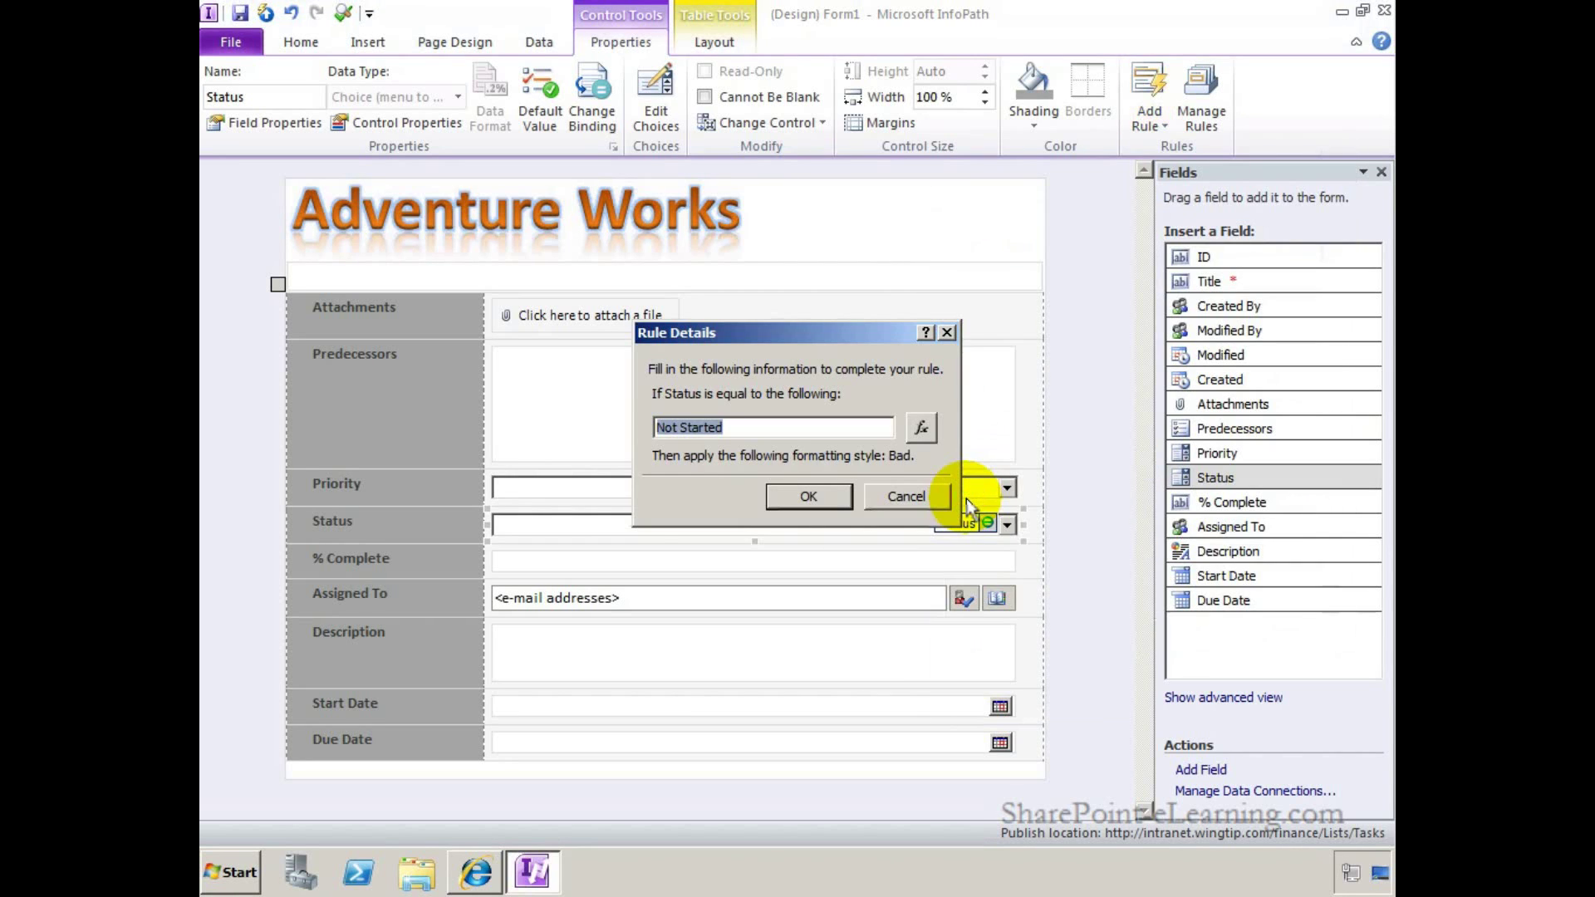
{"action": "left_click", "coordinate": [758, 431]}
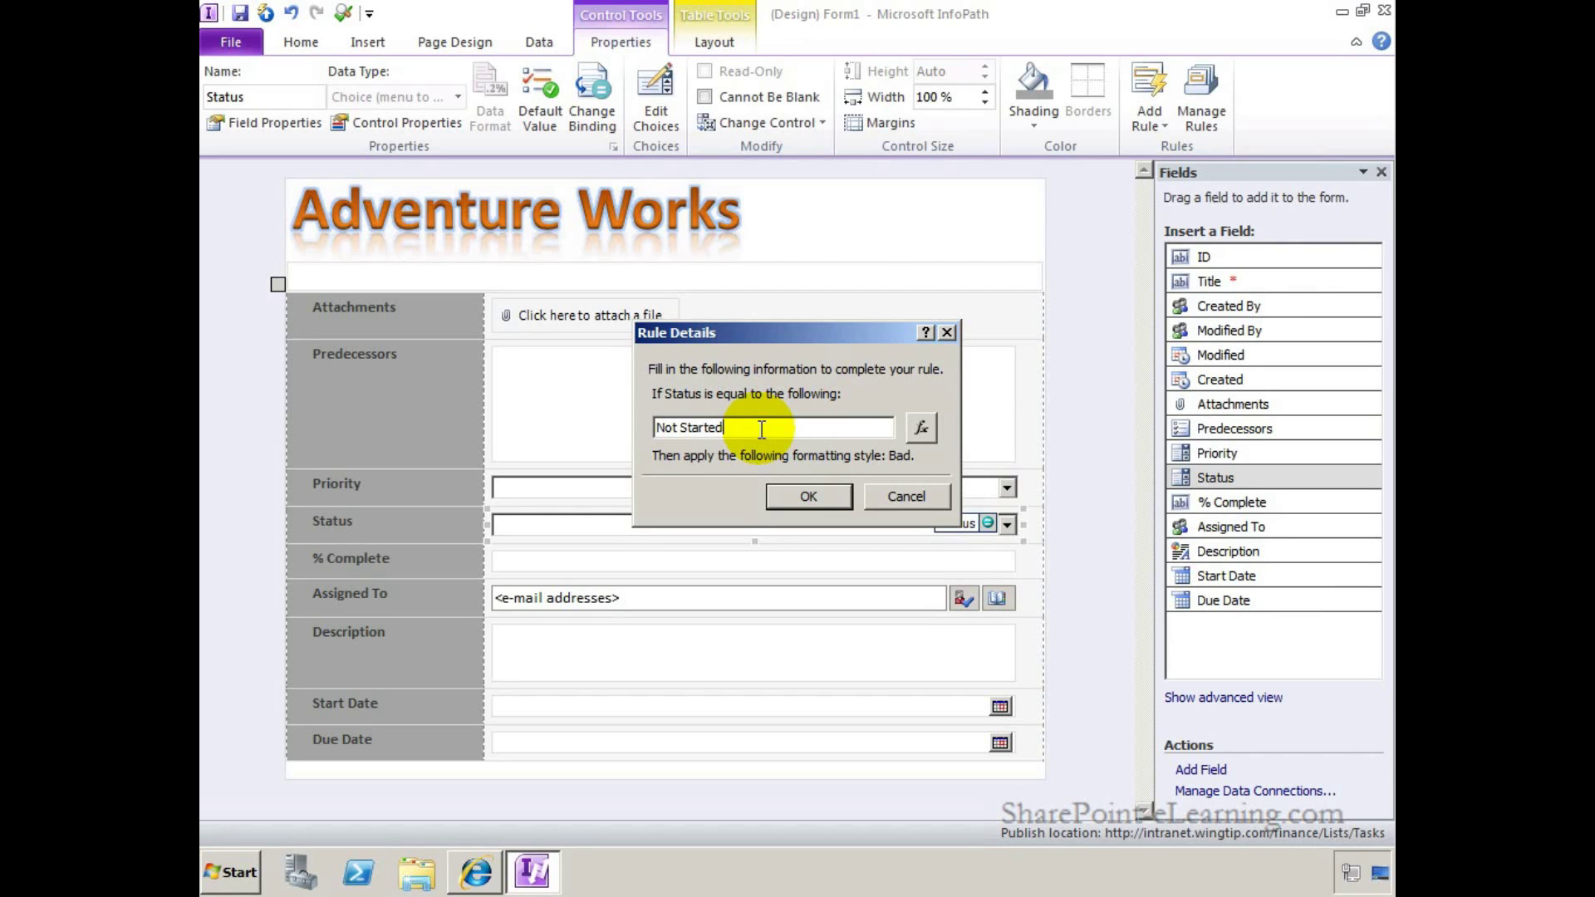
{"action": "left_click", "coordinate": [795, 493]}
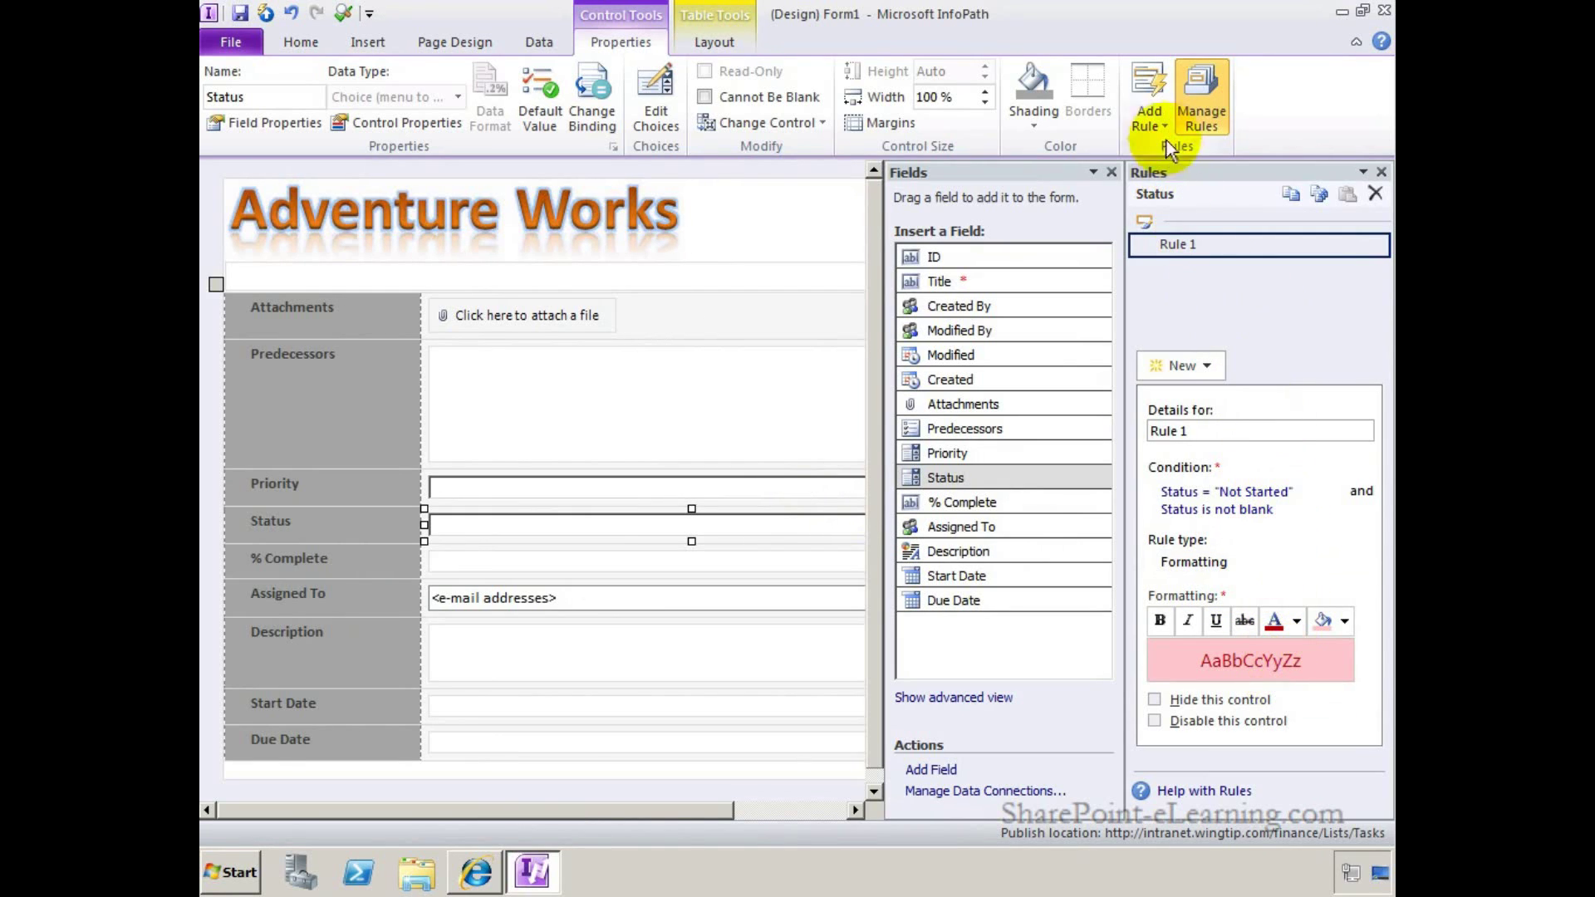
Add a Neutral (yellow) formatting rule to Status when it equals In Progress
{"action": "left_click", "coordinate": [1154, 123]}
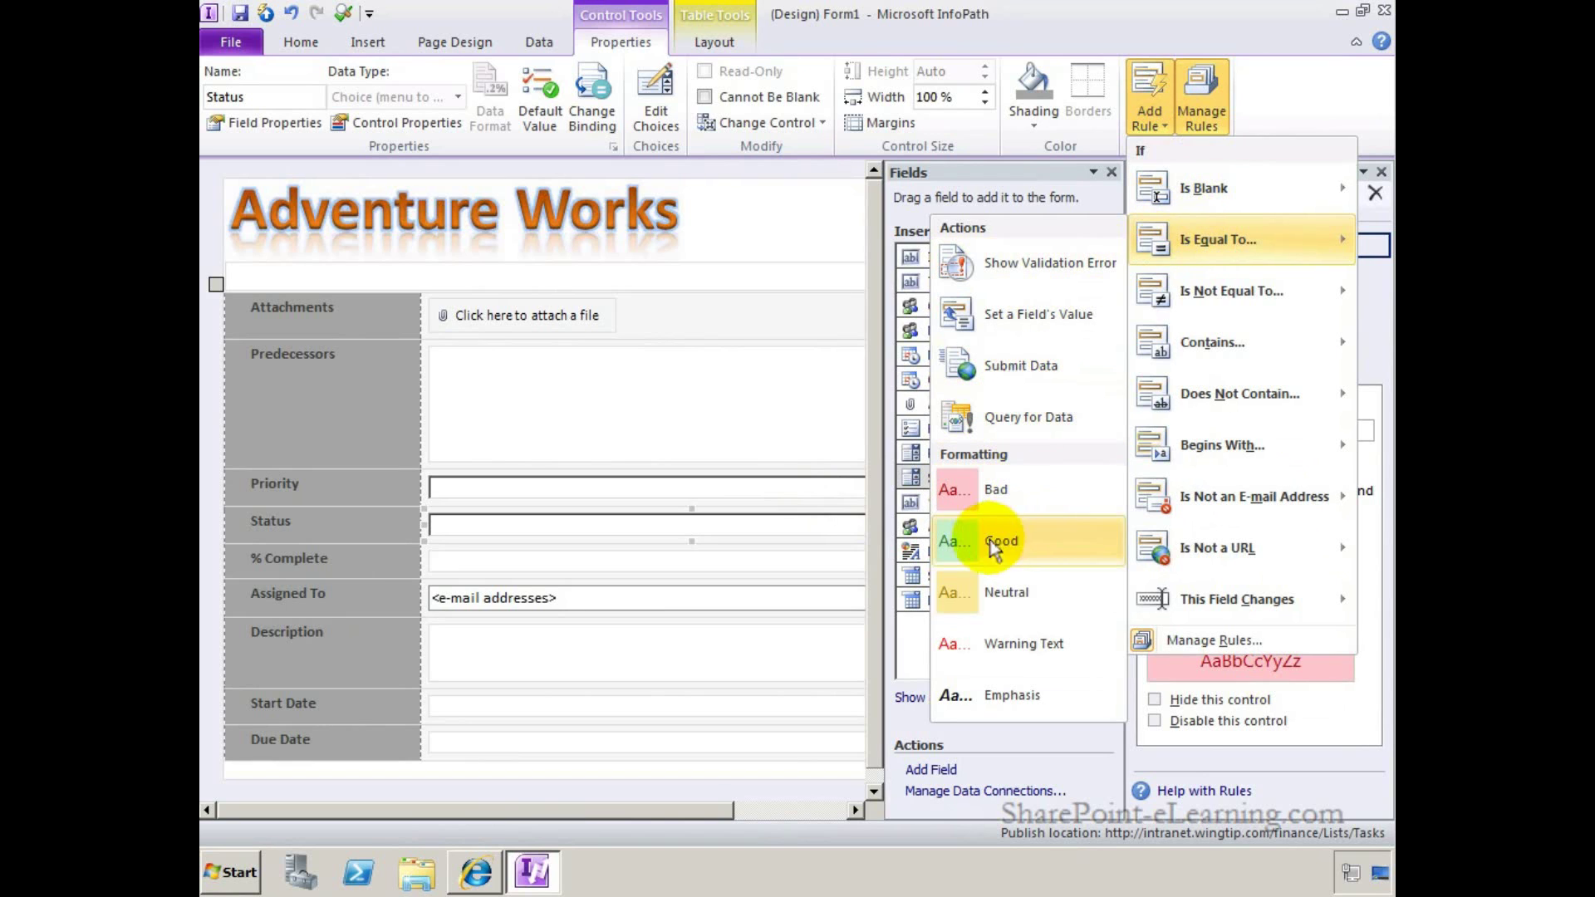
{"action": "left_click", "coordinate": [1055, 602]}
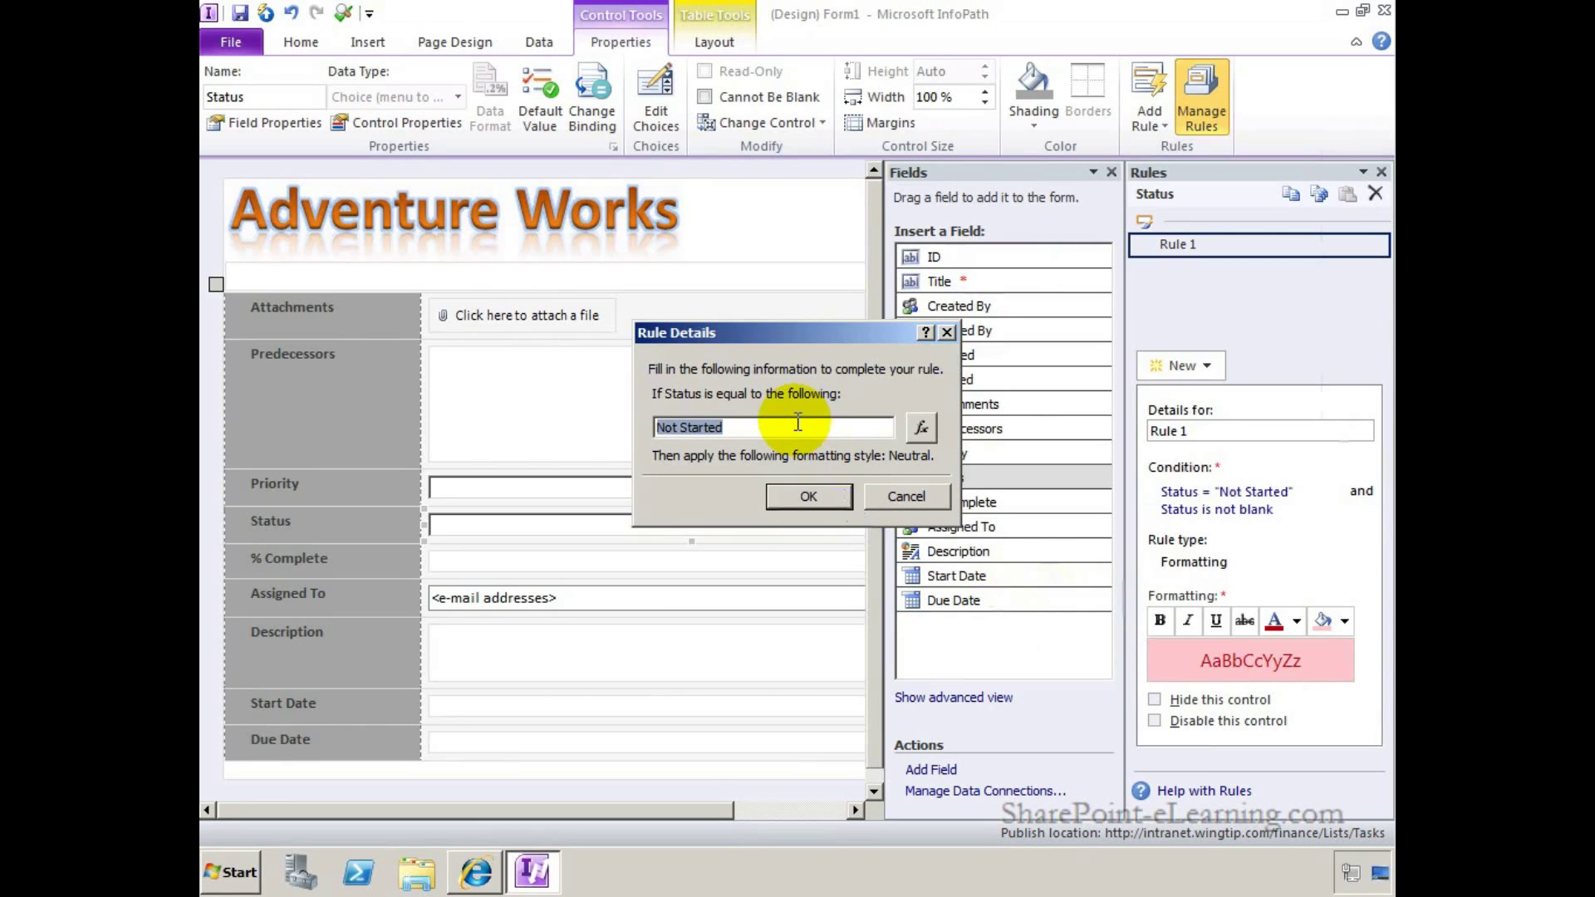
{"action": "type", "text": "In Progress"}
{"action": "left_click", "coordinate": [789, 496]}
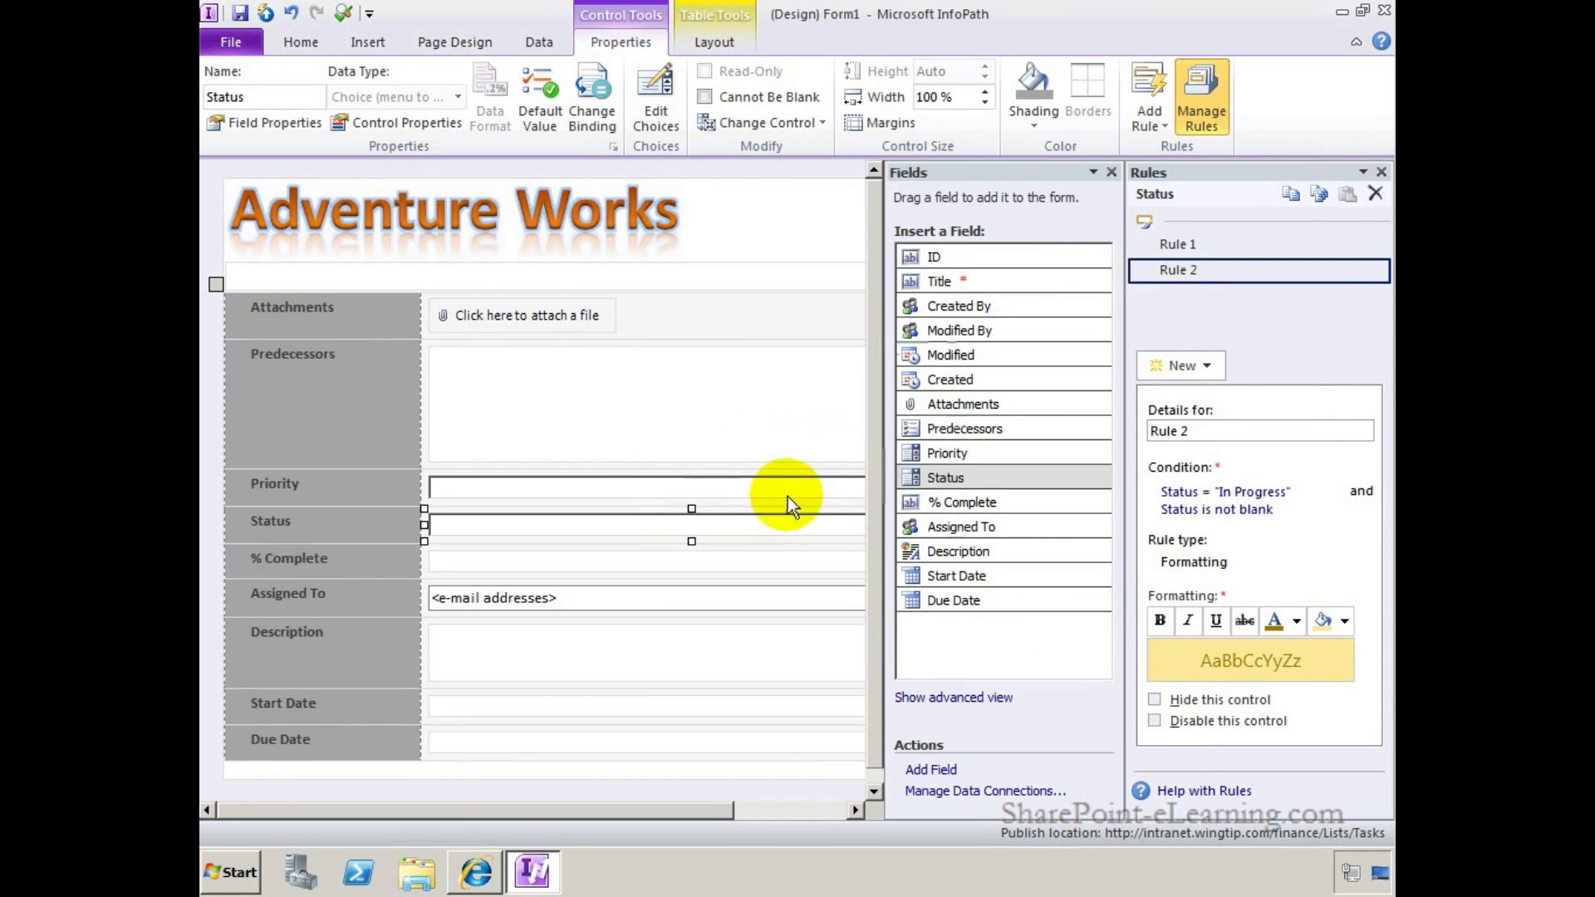
Add a Good (green) formatting rule to Status when it equals Completed
{"action": "left_click", "coordinate": [1150, 107]}
{"action": "mouse_move", "coordinate": [1184, 246]}
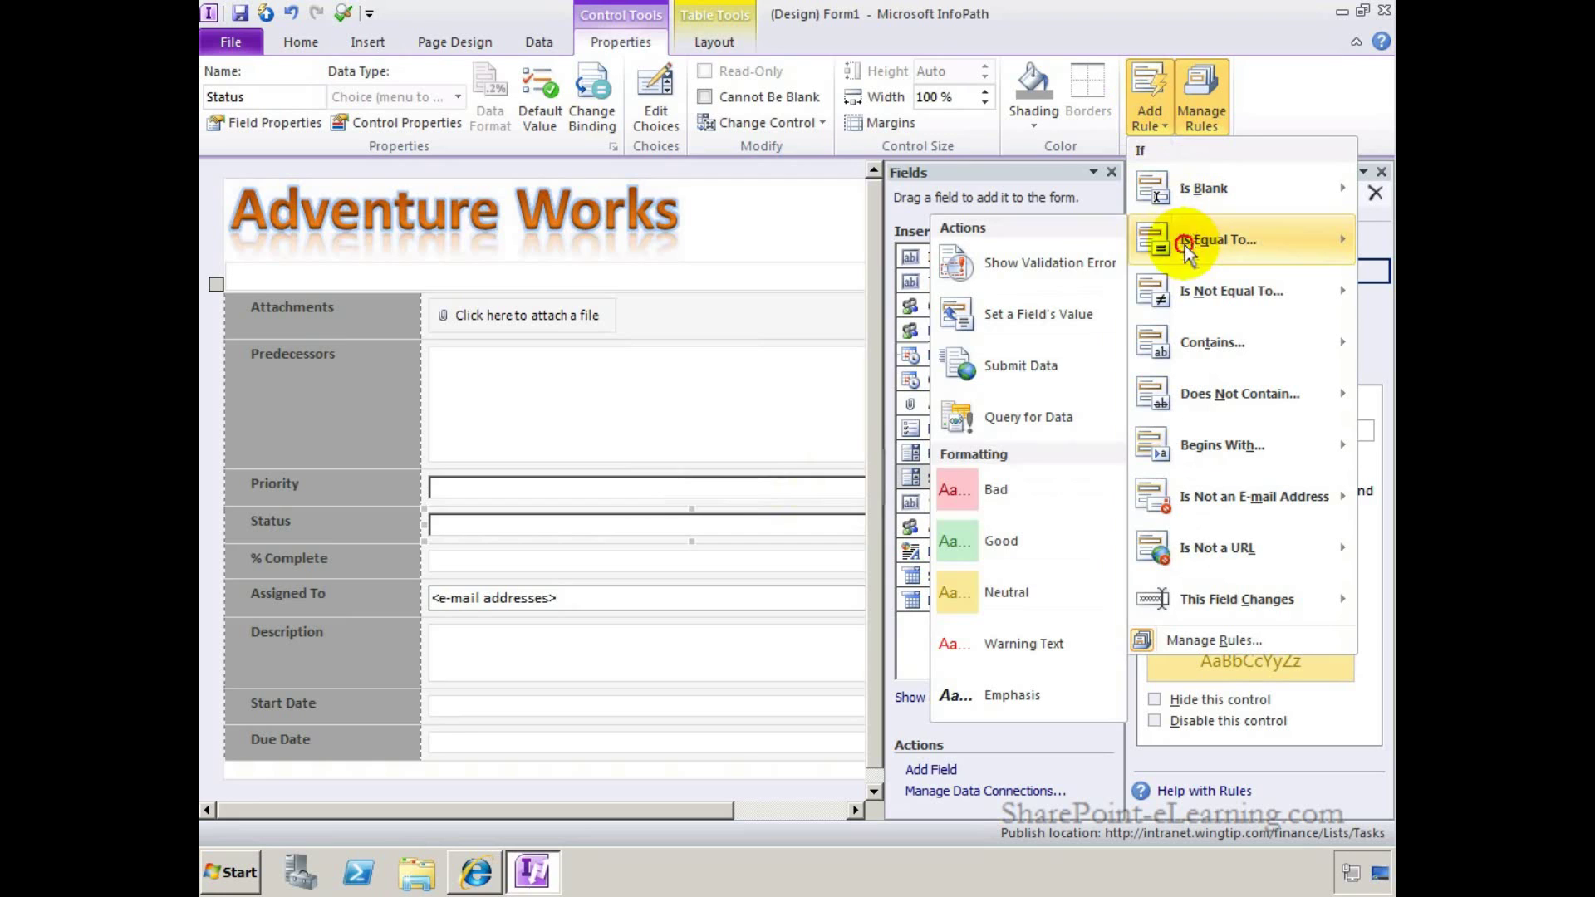
{"action": "left_click", "coordinate": [994, 546]}
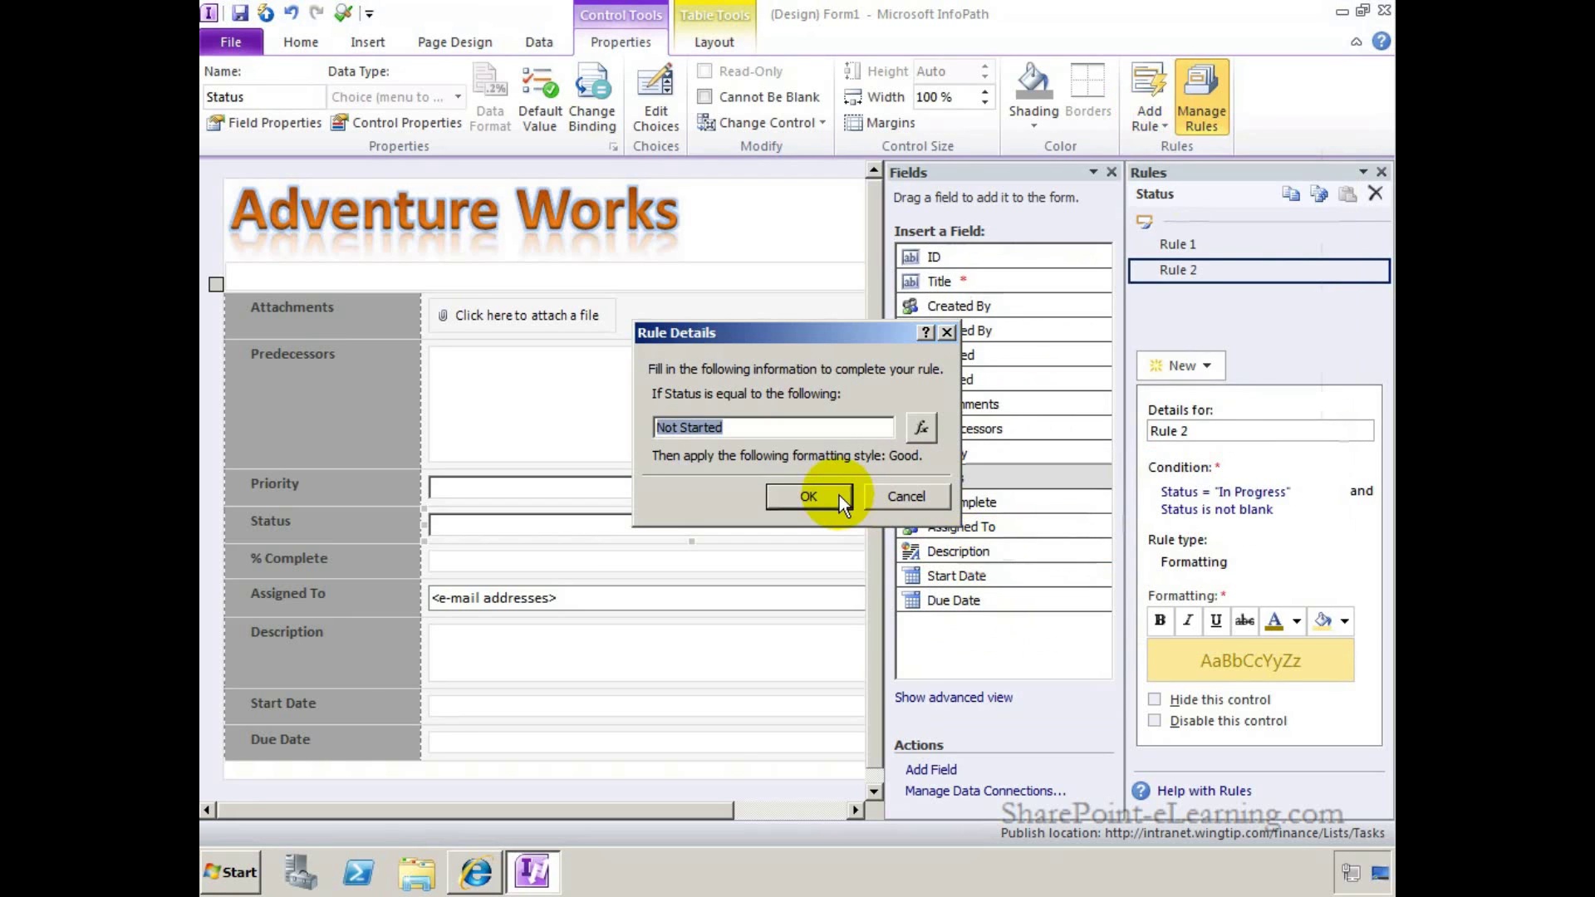
{"action": "type", "text": "Com"}
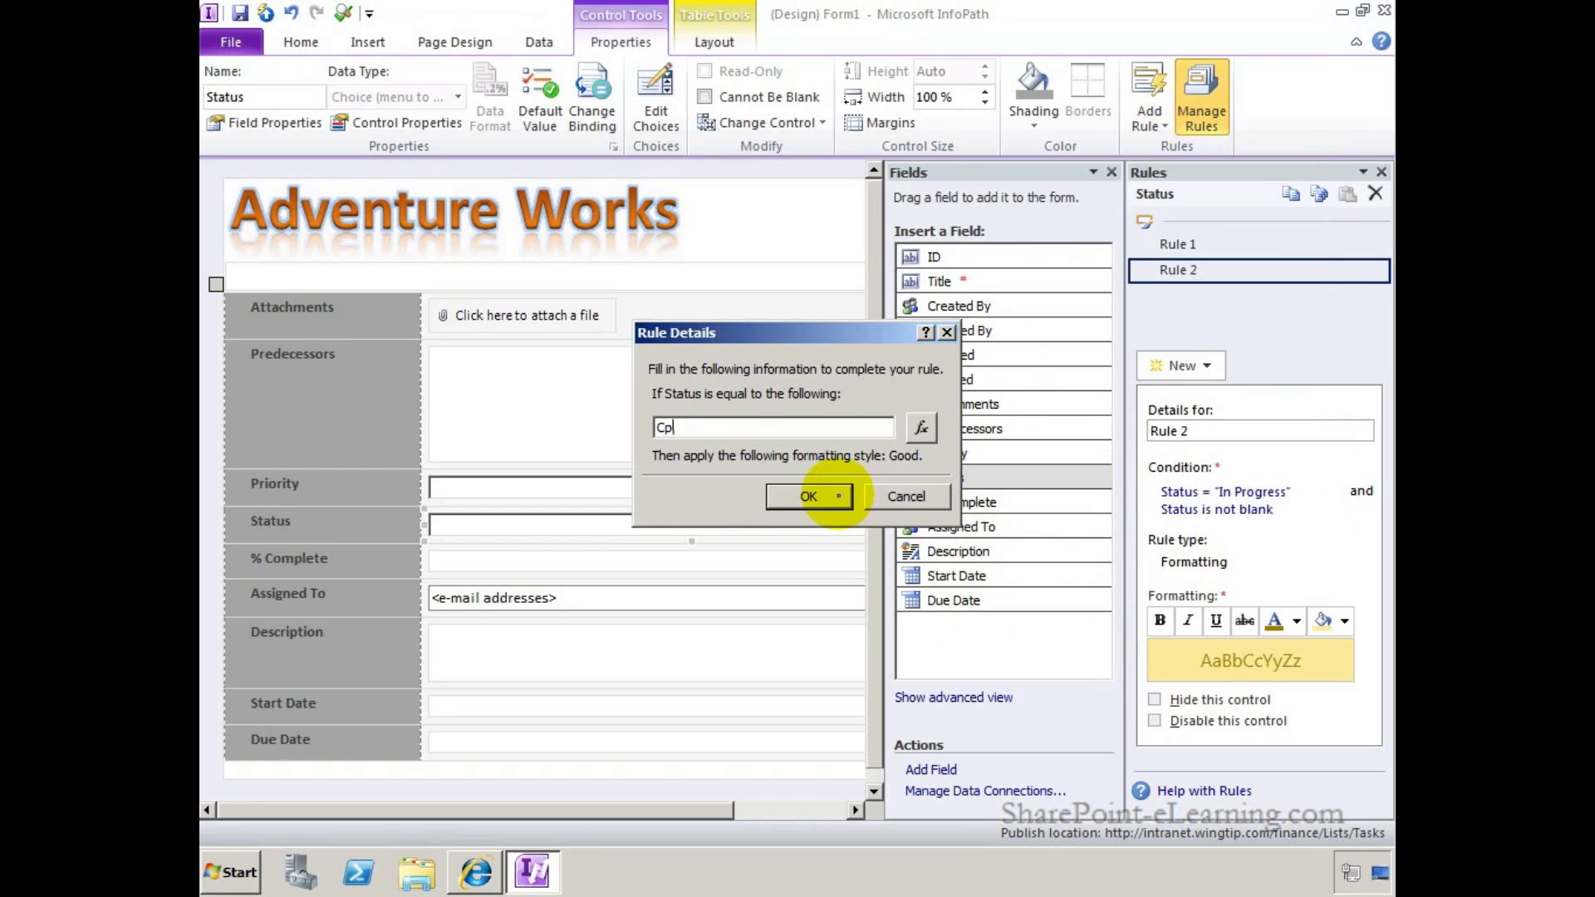
{"action": "type", "text": "pleted"}
{"action": "left_click", "coordinate": [831, 492]}
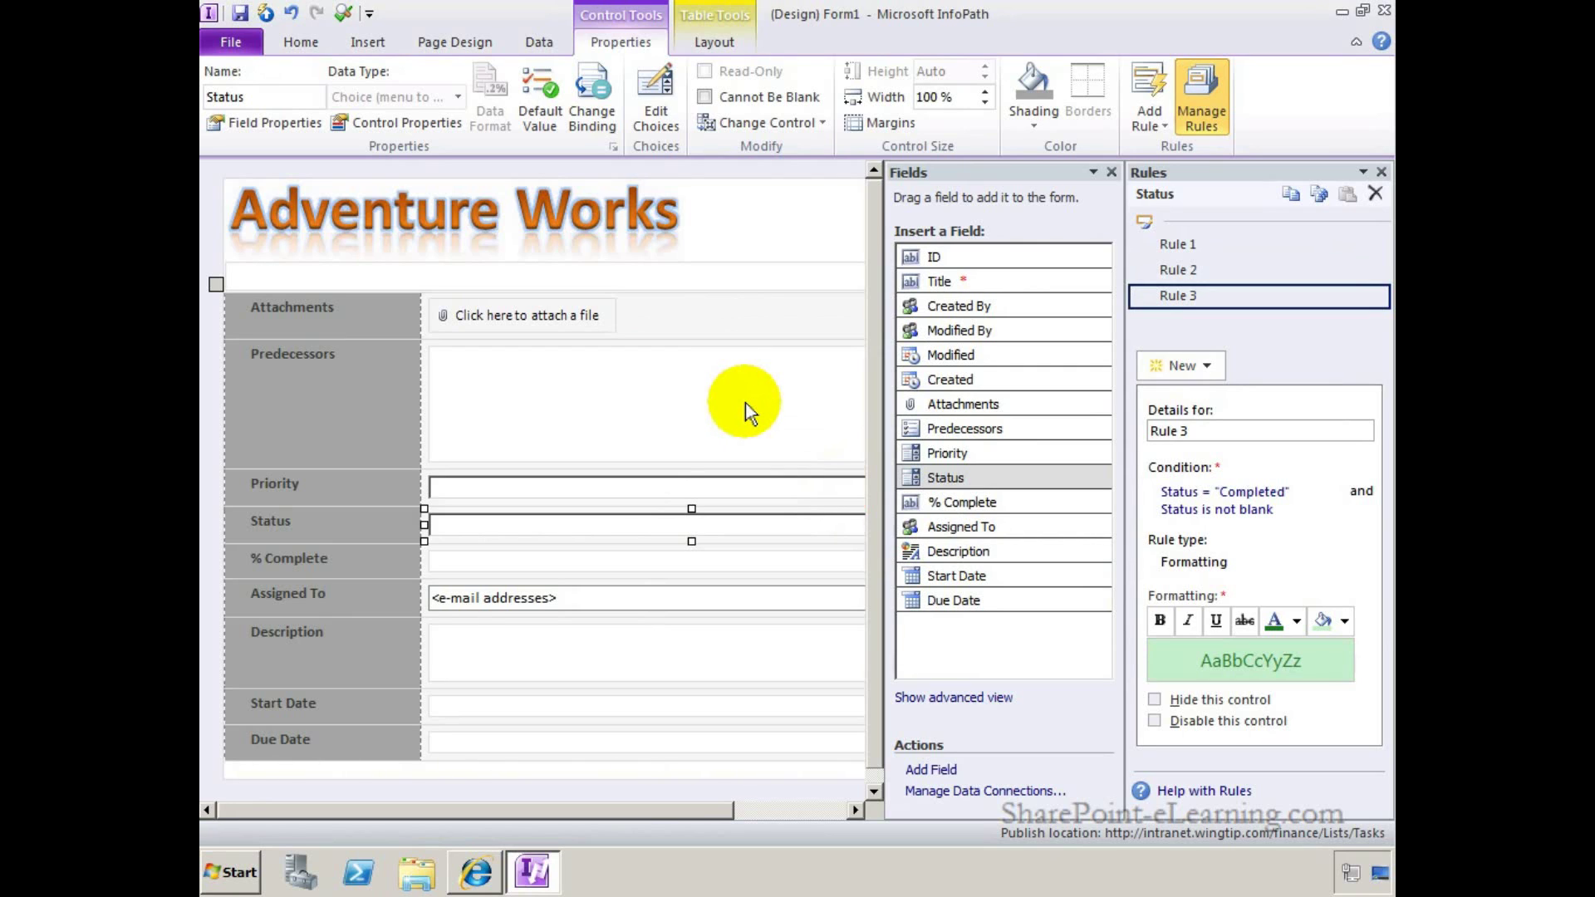
Preview the form to confirm Not Started shows red, then select the Due Date control
{"action": "left_click", "coordinate": [303, 43]}
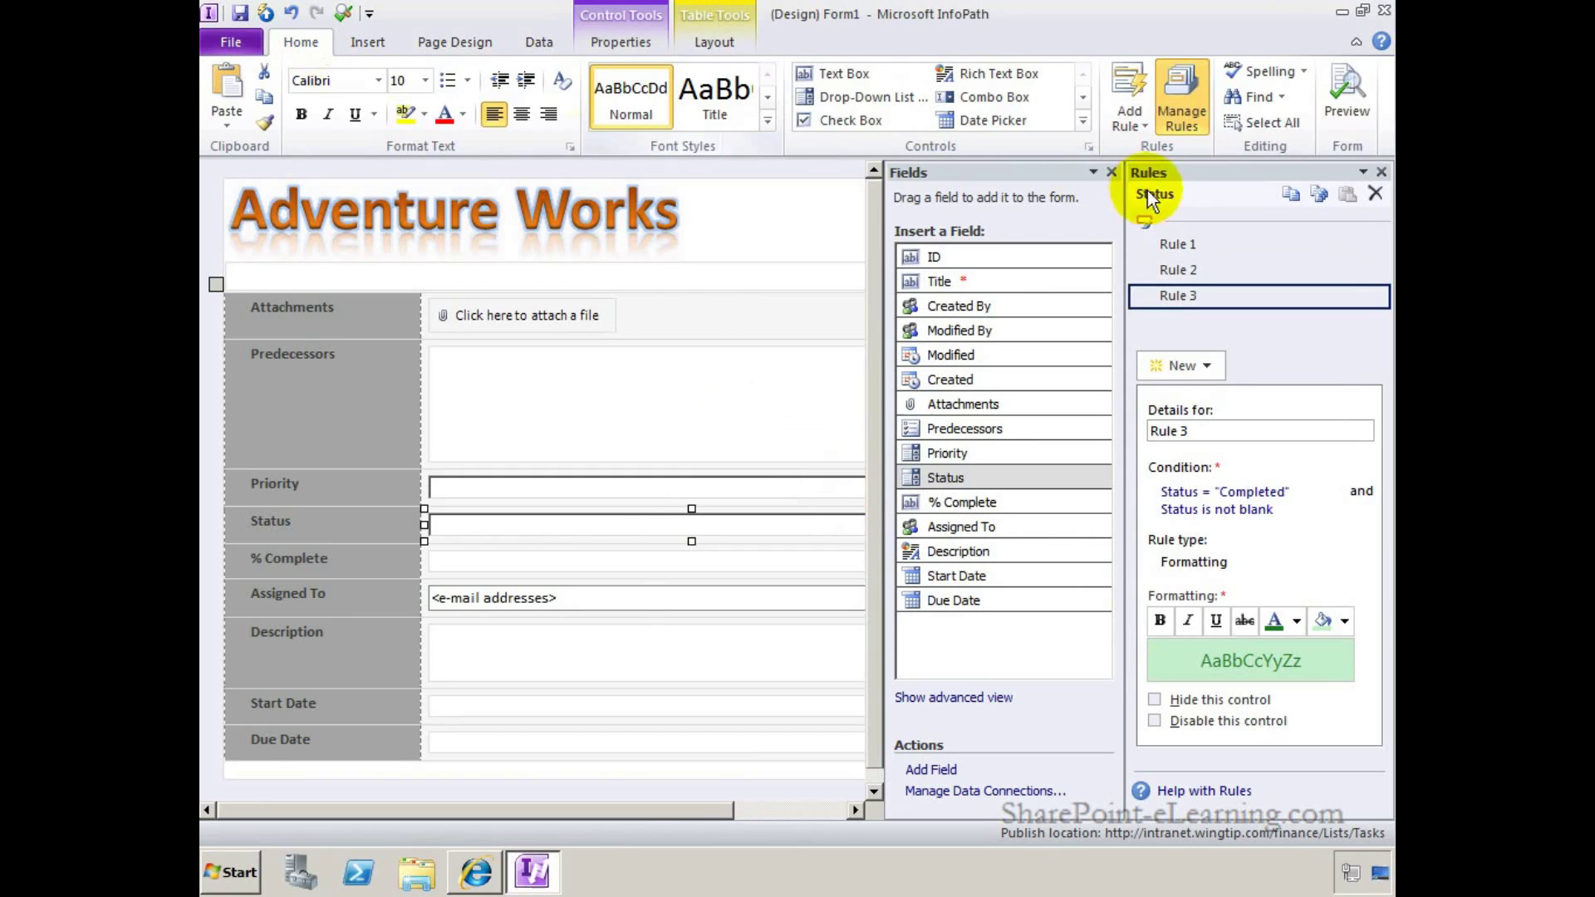
{"action": "left_click", "coordinate": [1327, 124]}
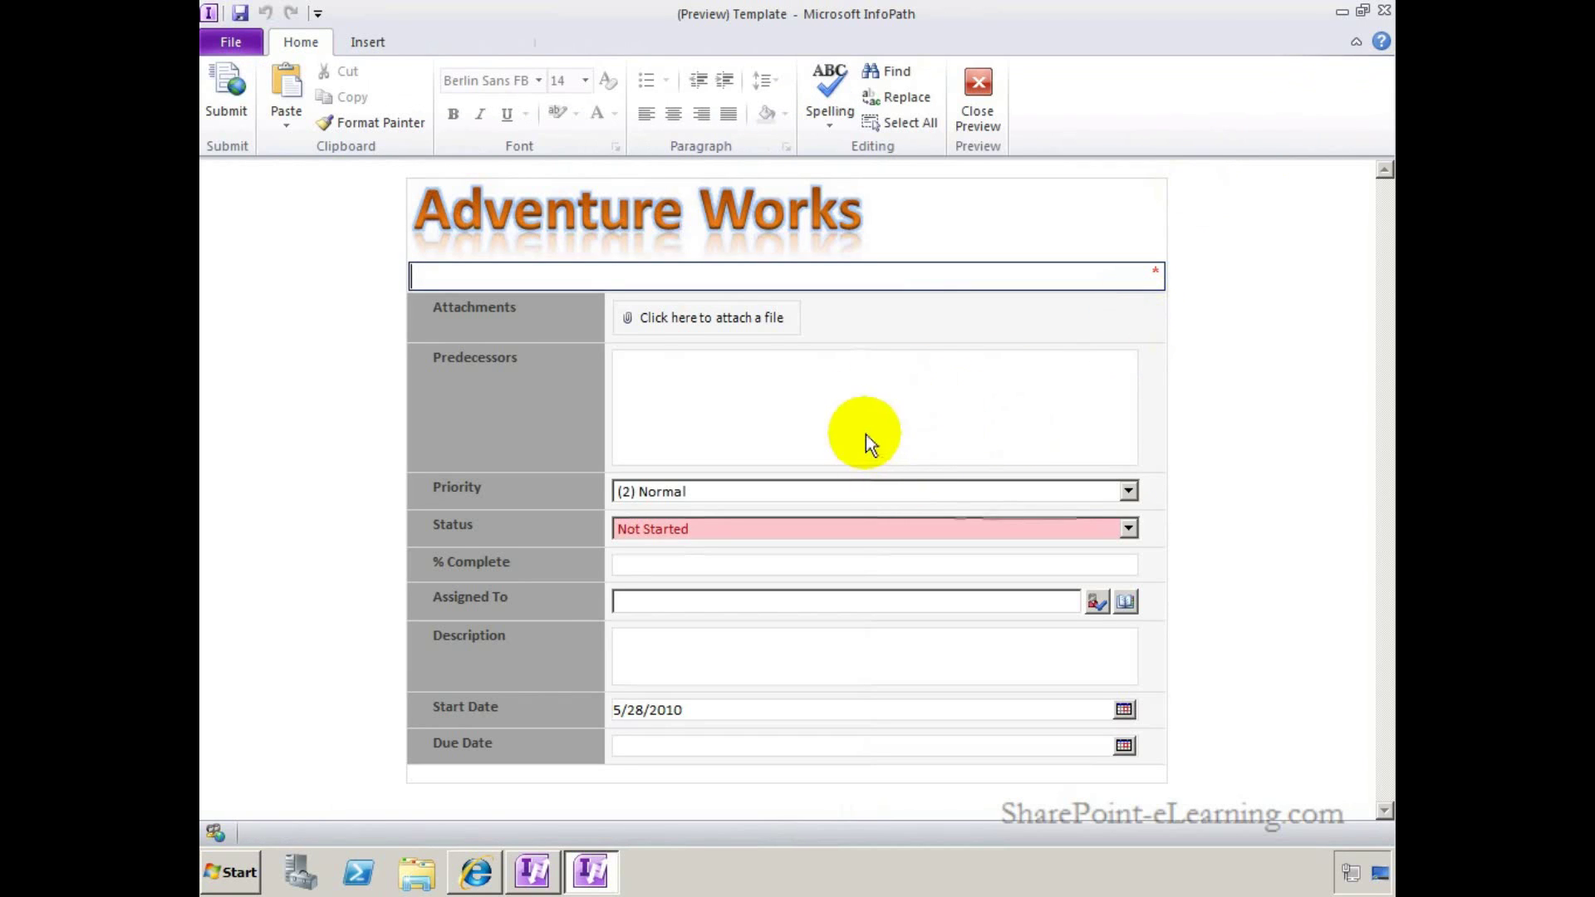
{"action": "left_click", "coordinate": [967, 115]}
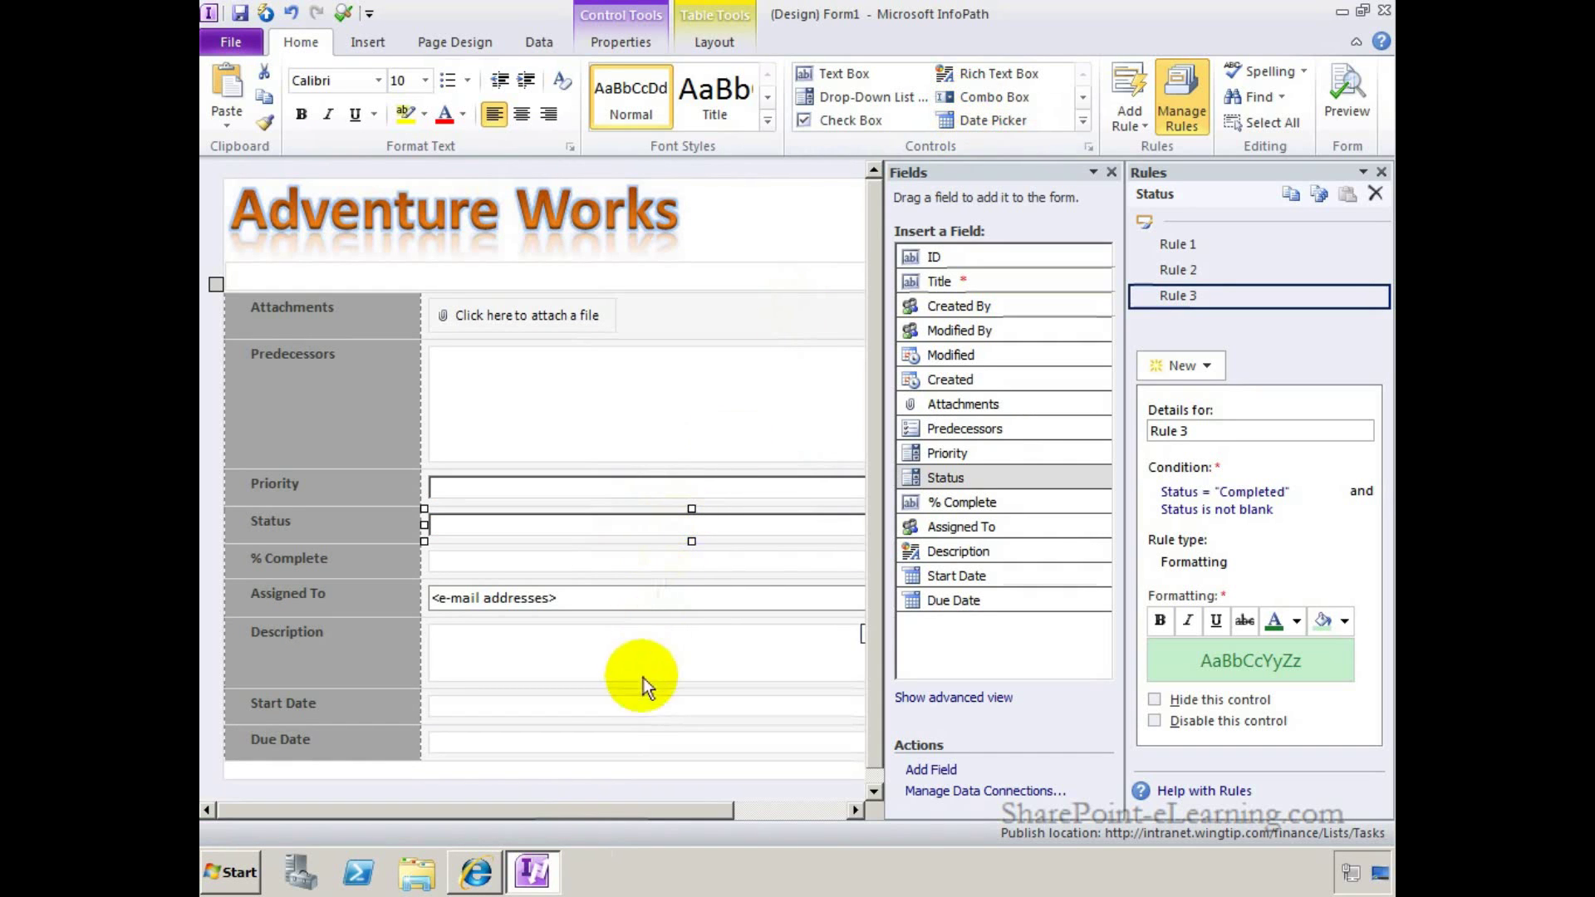
{"action": "left_click", "coordinate": [613, 743]}
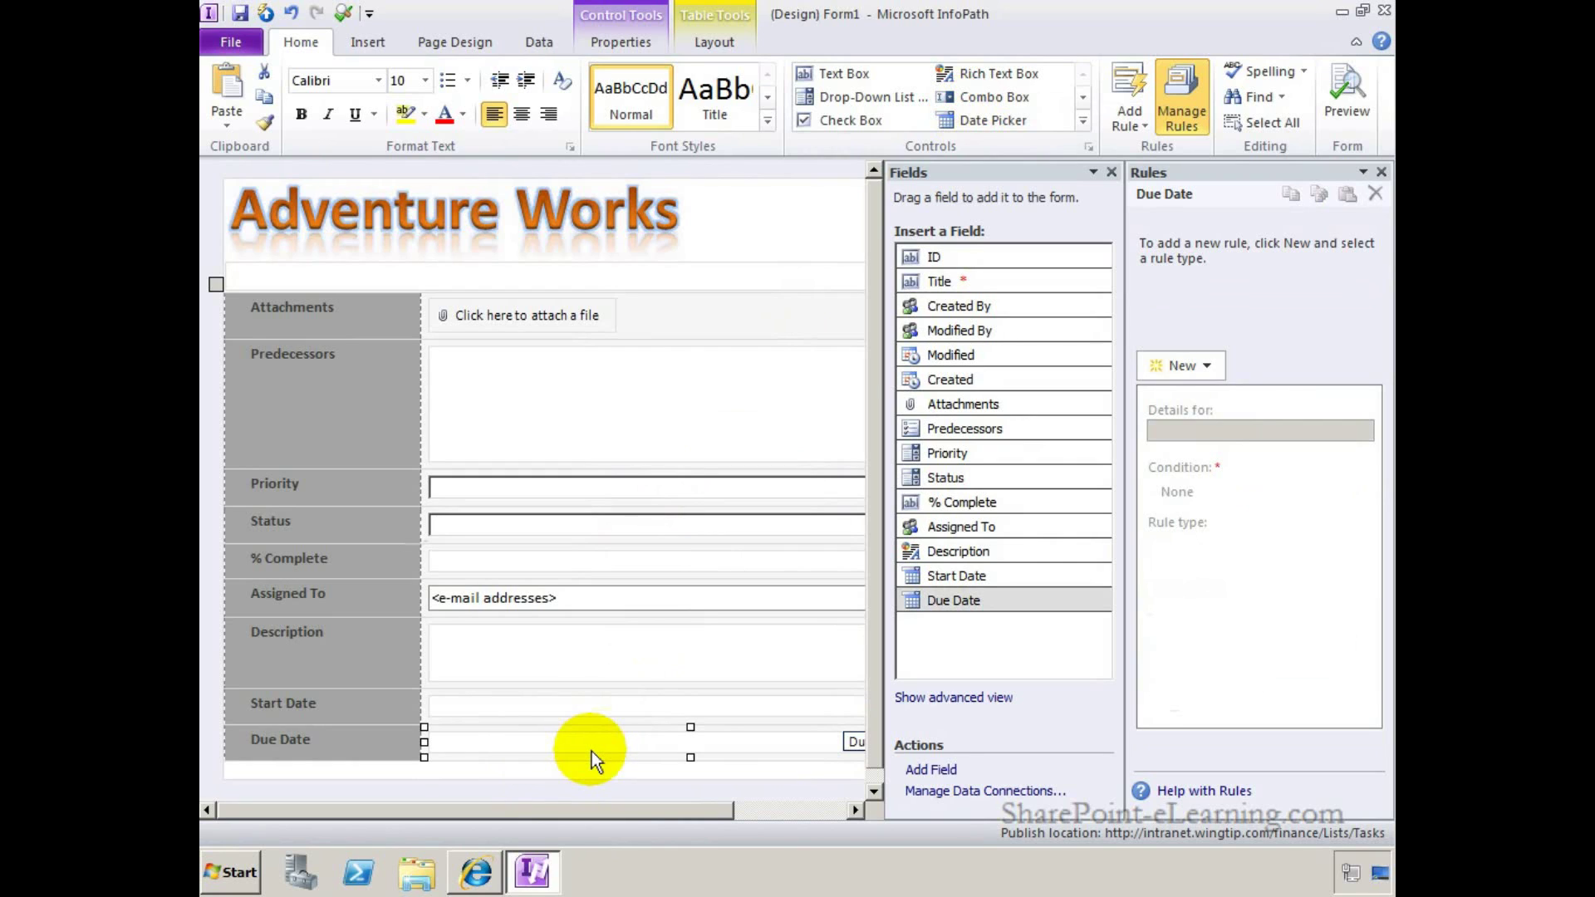
Add a validation rule to Due Date that flags dates earlier than today
{"action": "left_click", "coordinate": [1131, 118]}
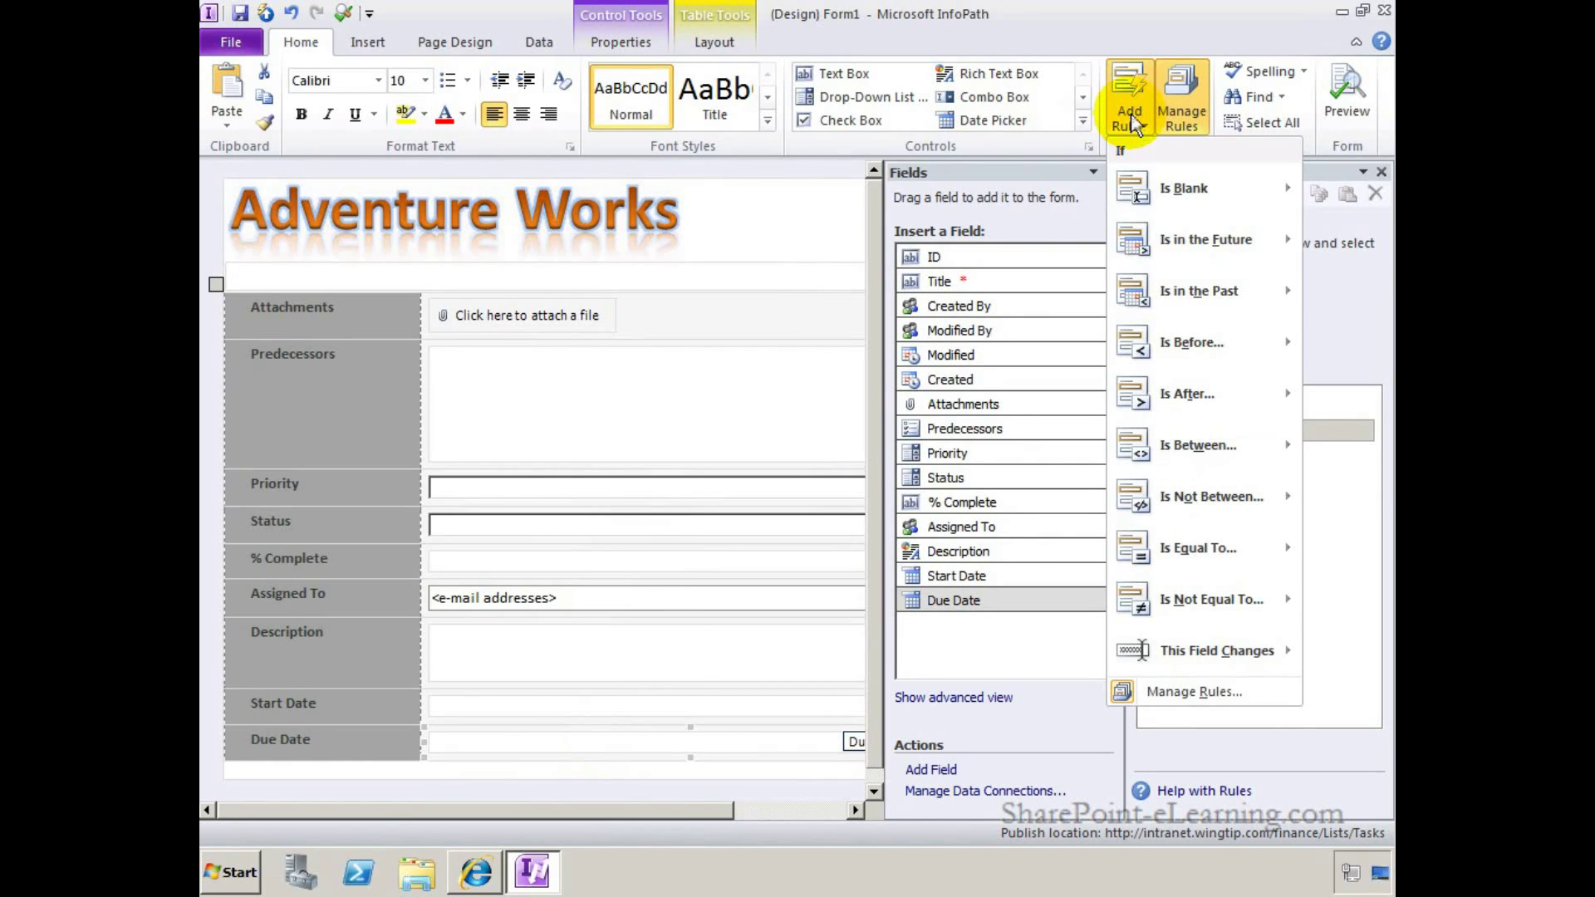
{"action": "mouse_move", "coordinate": [1155, 293]}
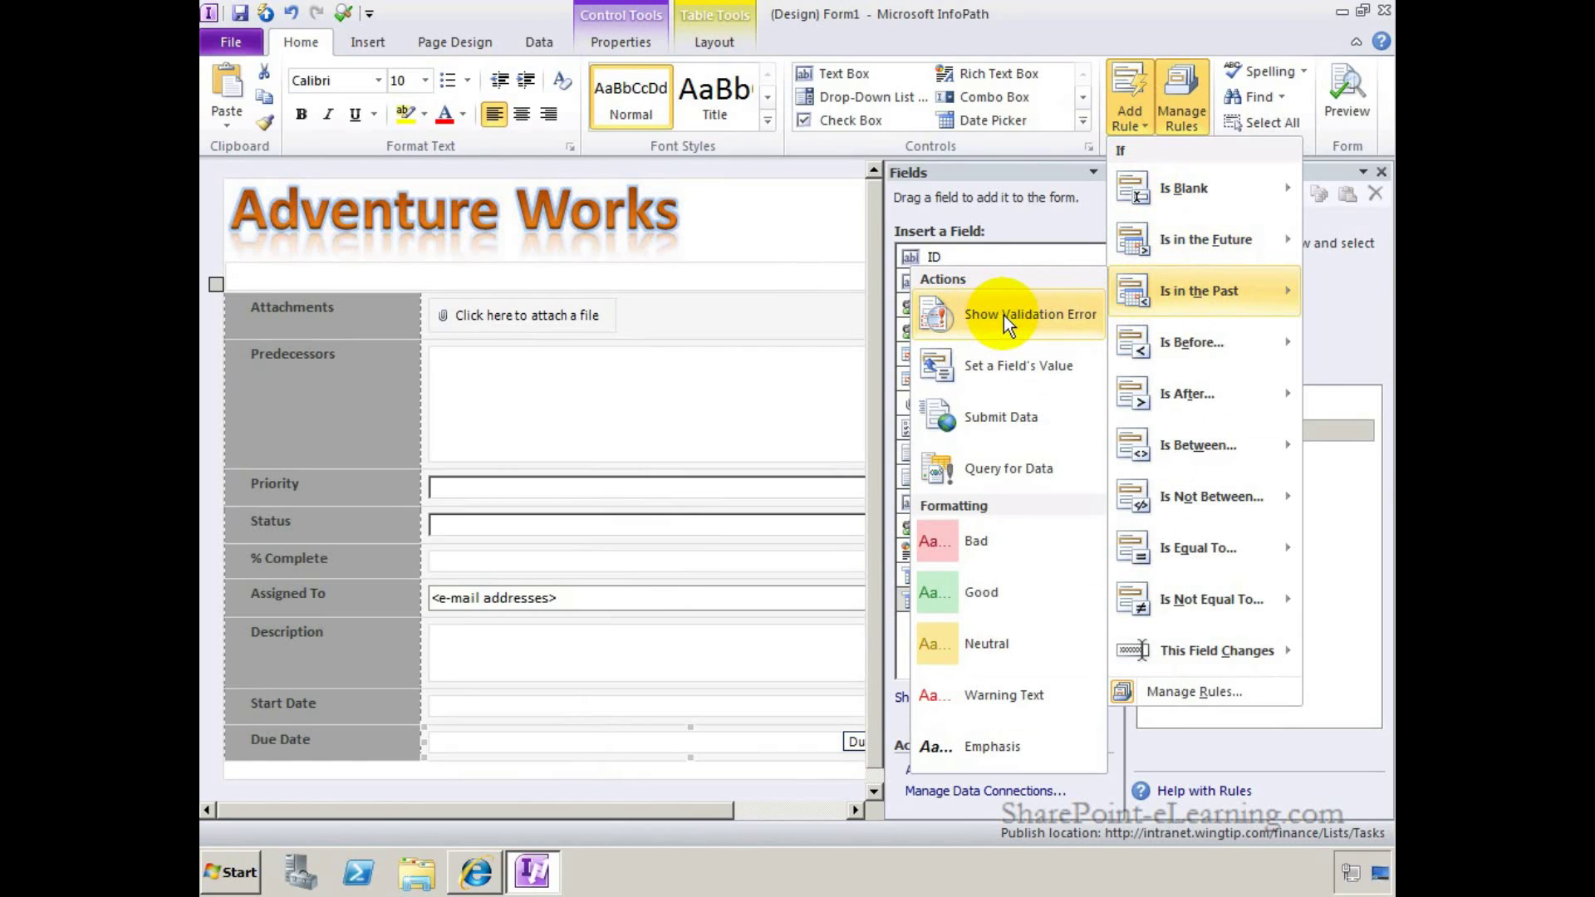
{"action": "left_click", "coordinate": [1004, 316]}
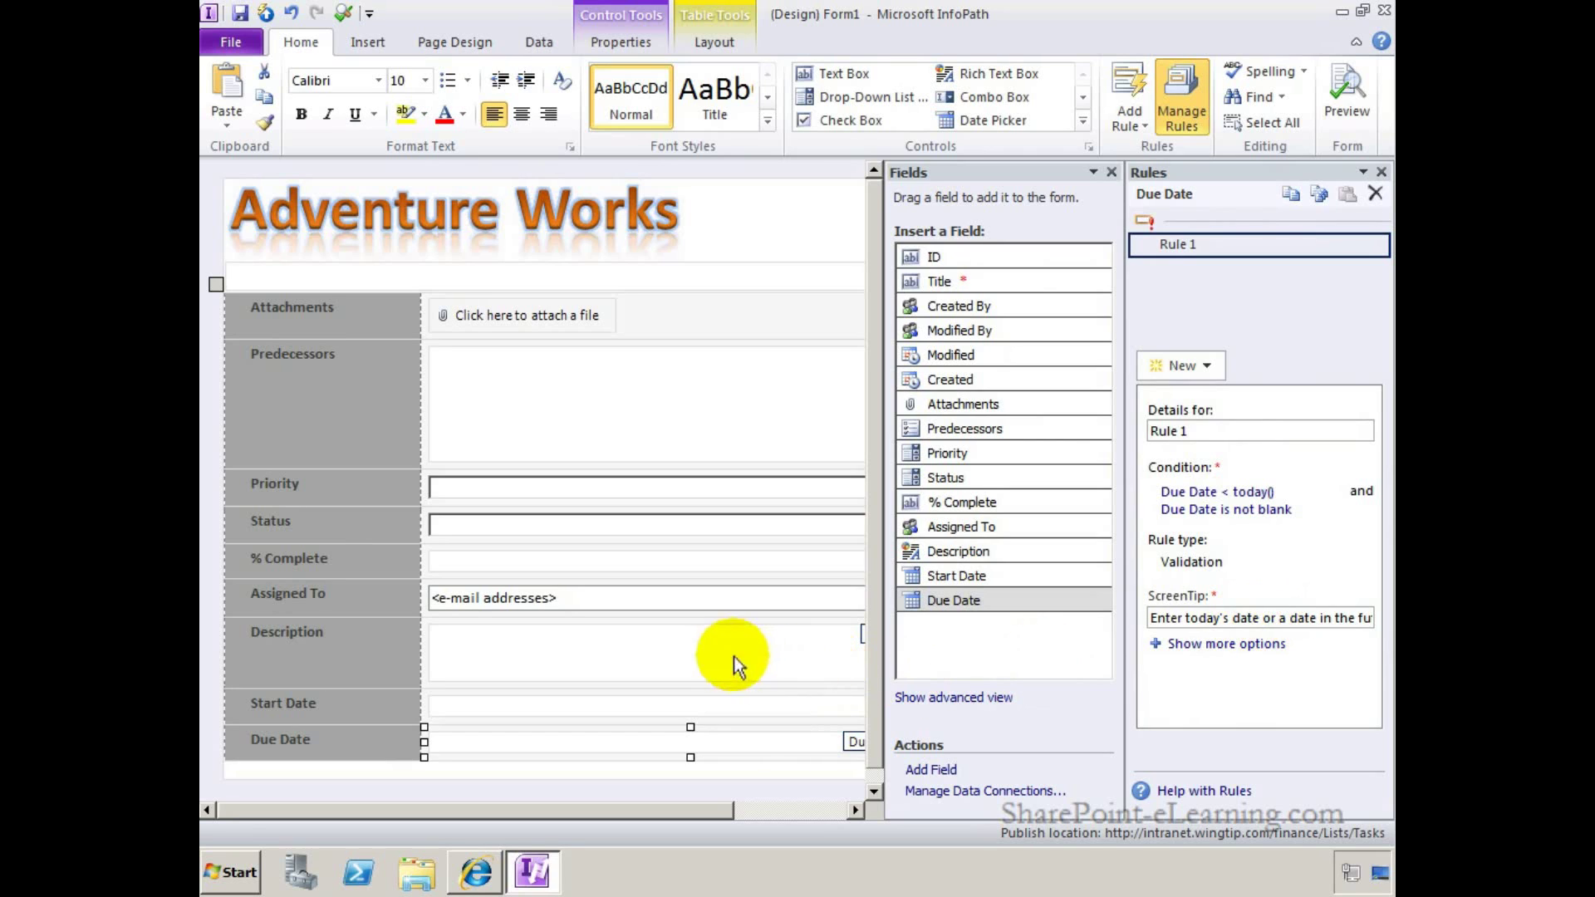
Turn on Cannot Be Blank for the Description control in its properties
{"action": "left_click", "coordinate": [638, 660]}
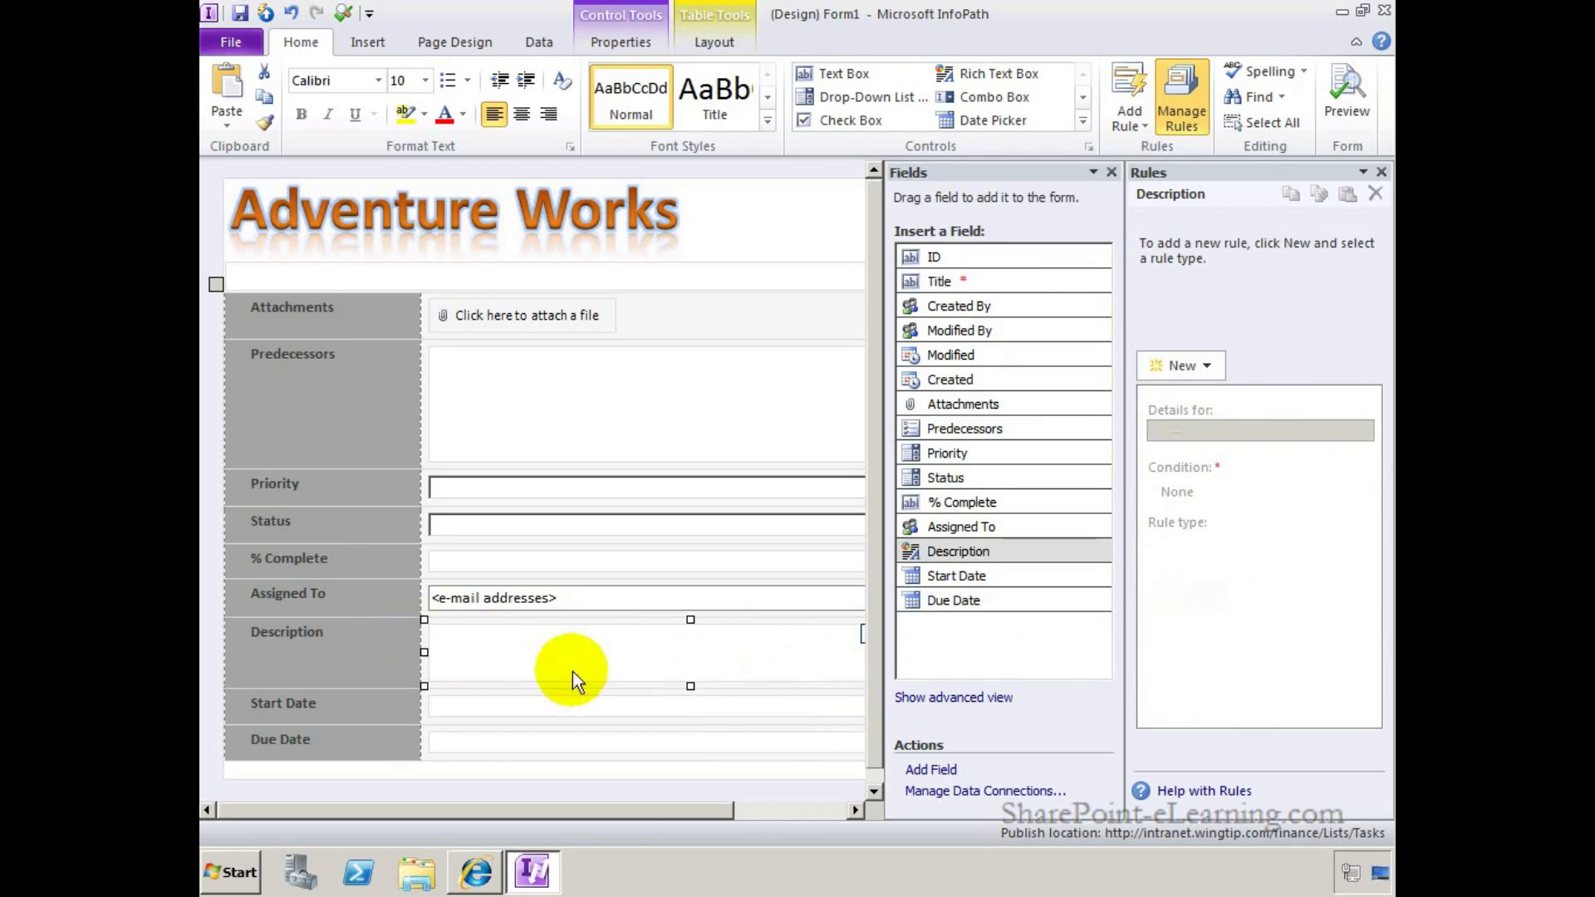
{"action": "left_click_drag", "start_coordinate": [621, 810], "coordinate": [678, 816]}
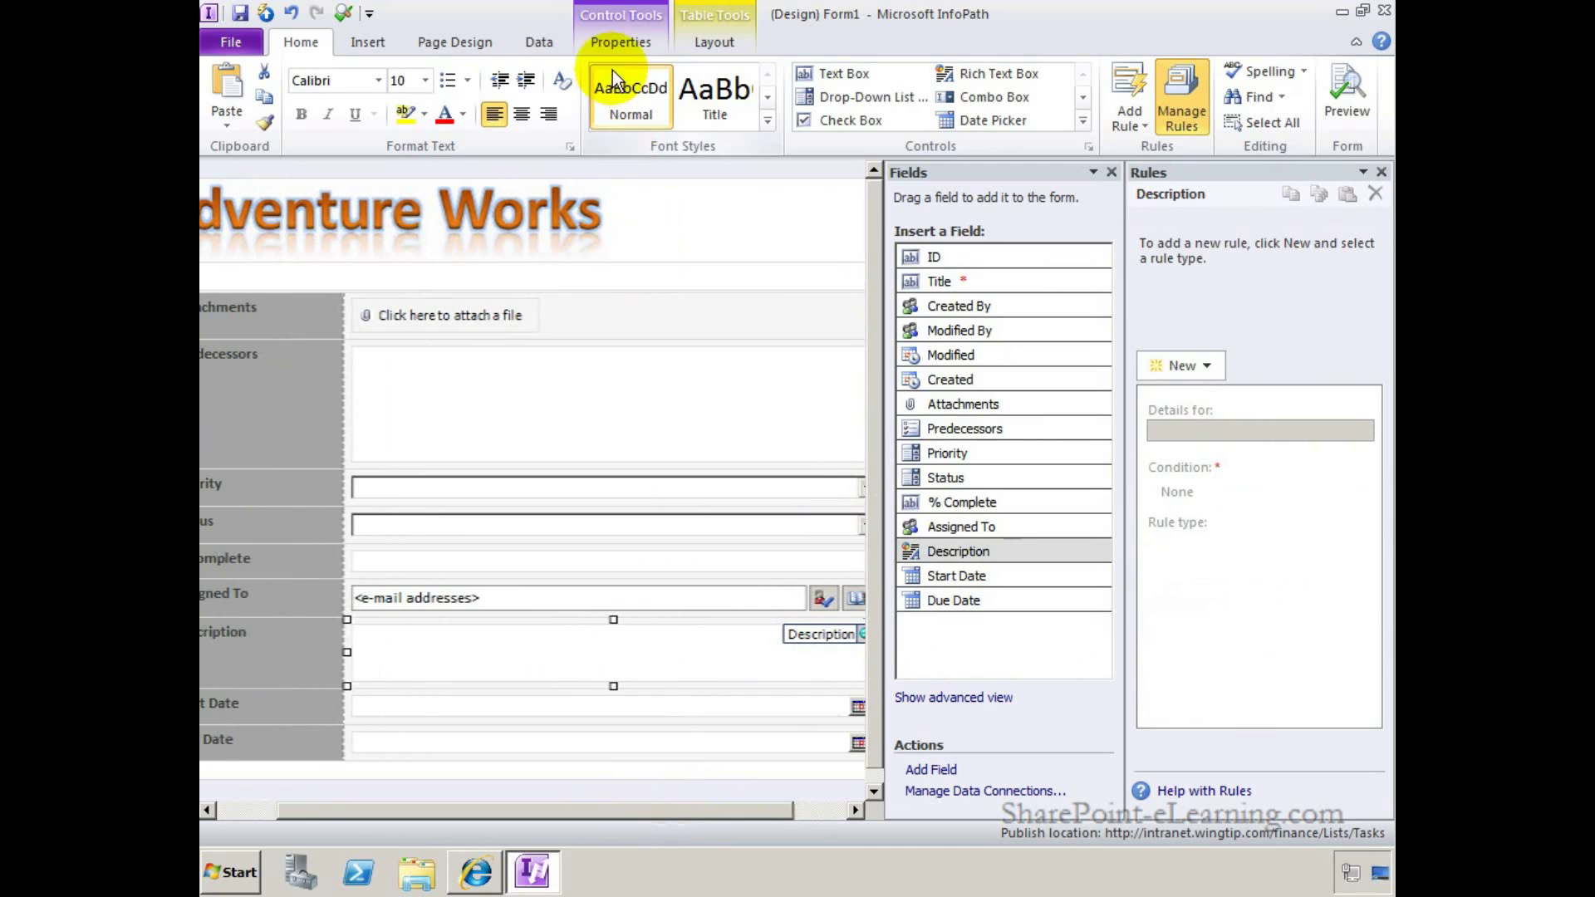
{"action": "left_click", "coordinate": [615, 43]}
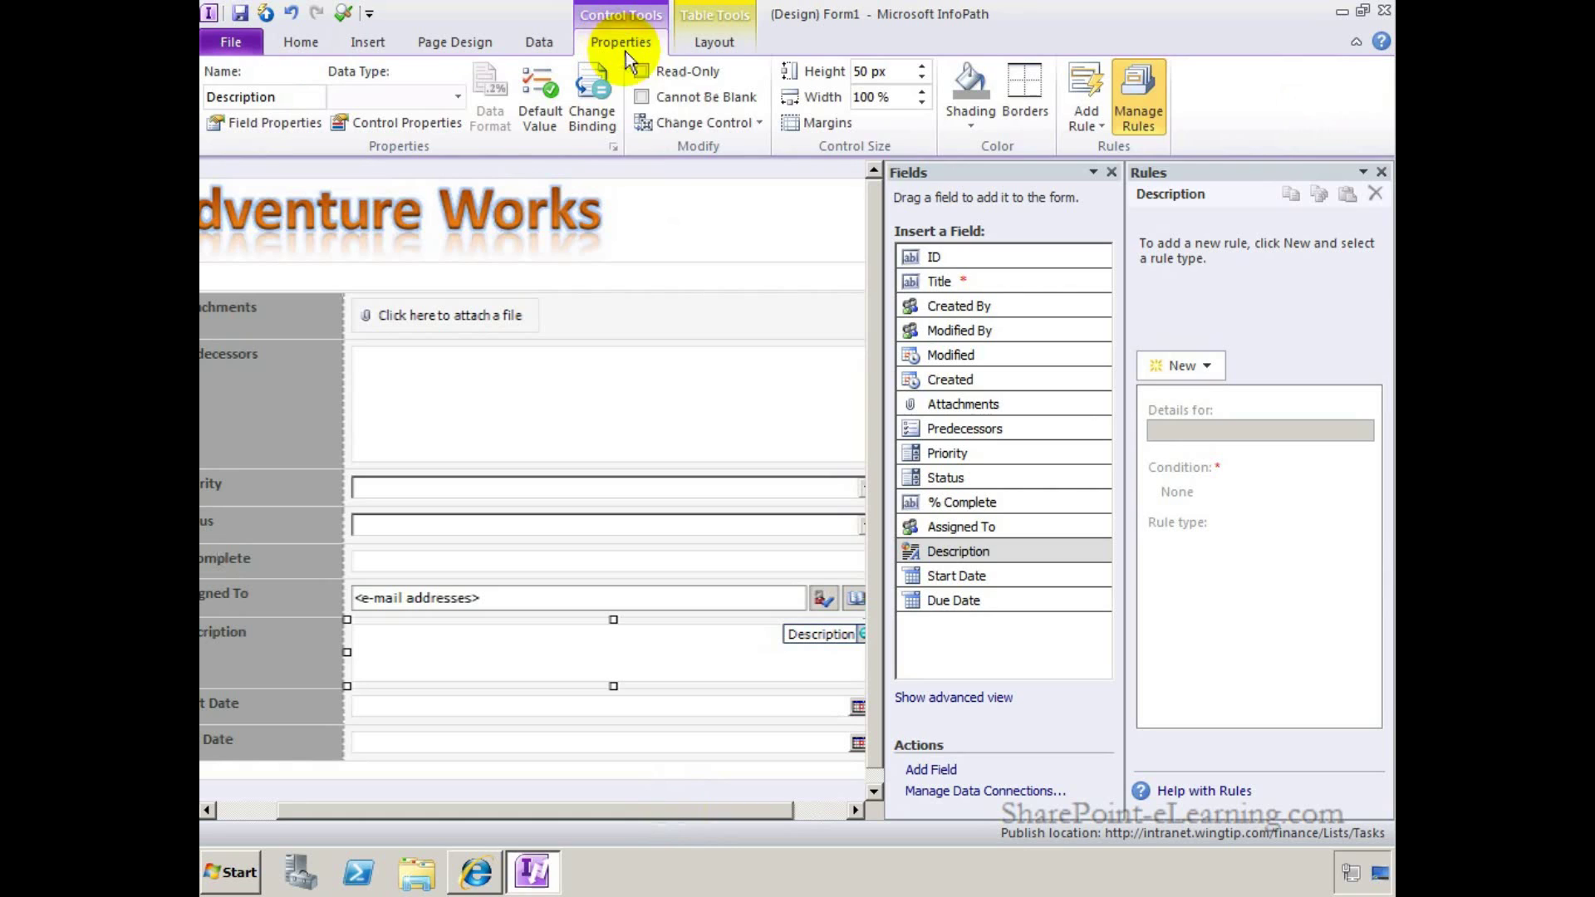
{"action": "left_click", "coordinate": [643, 99]}
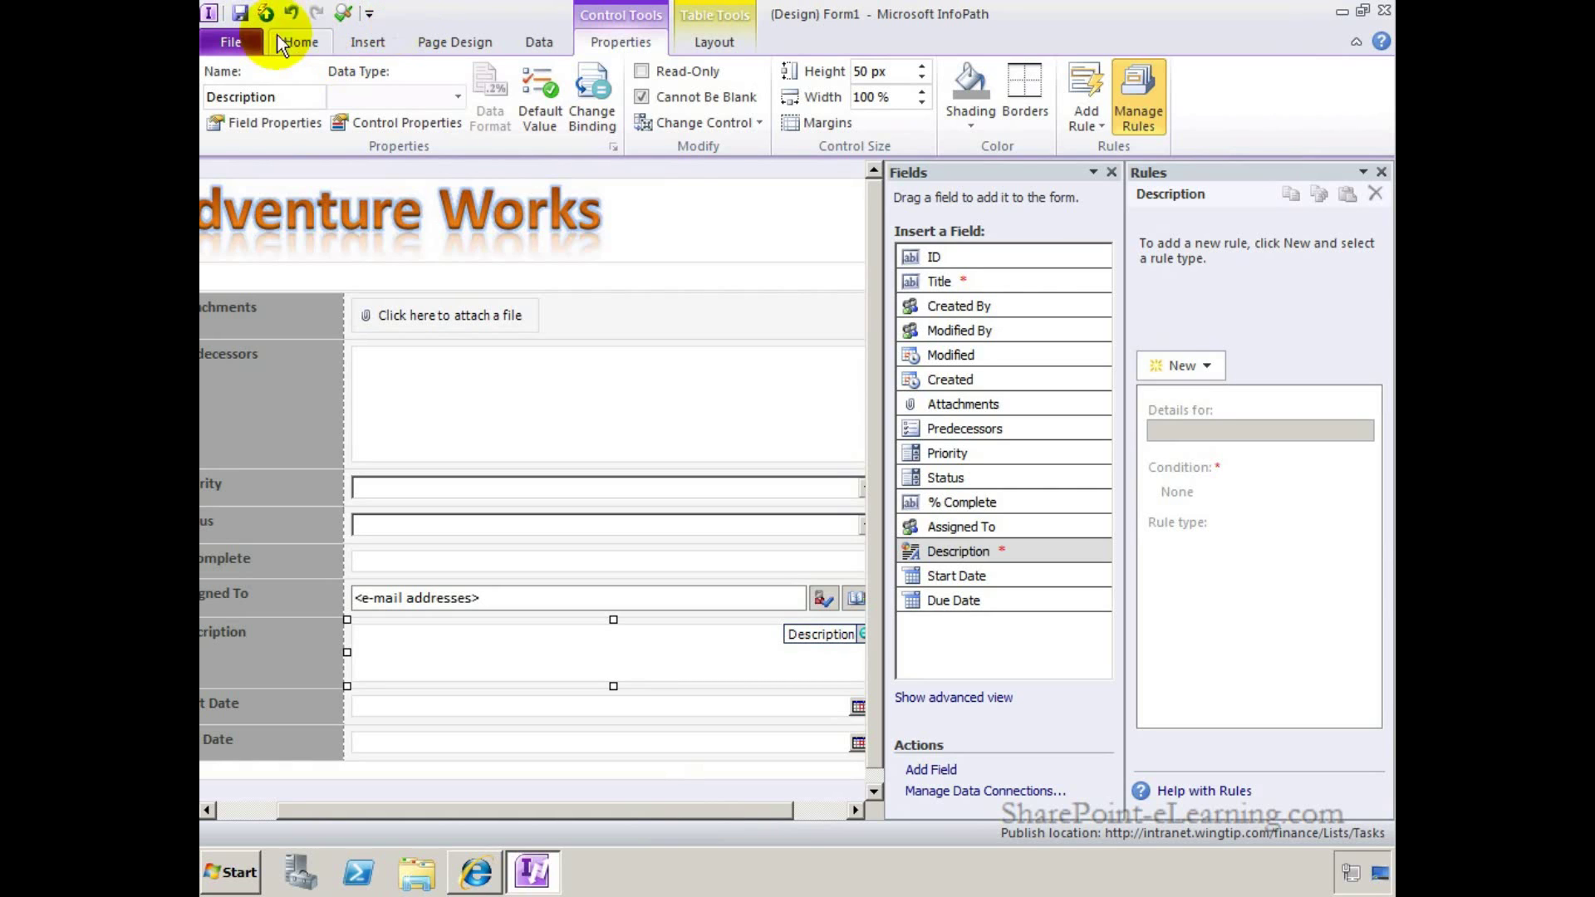
Quick Publish the form to the Tasks list and switch to Internet Explorer
{"action": "left_click", "coordinate": [237, 45]}
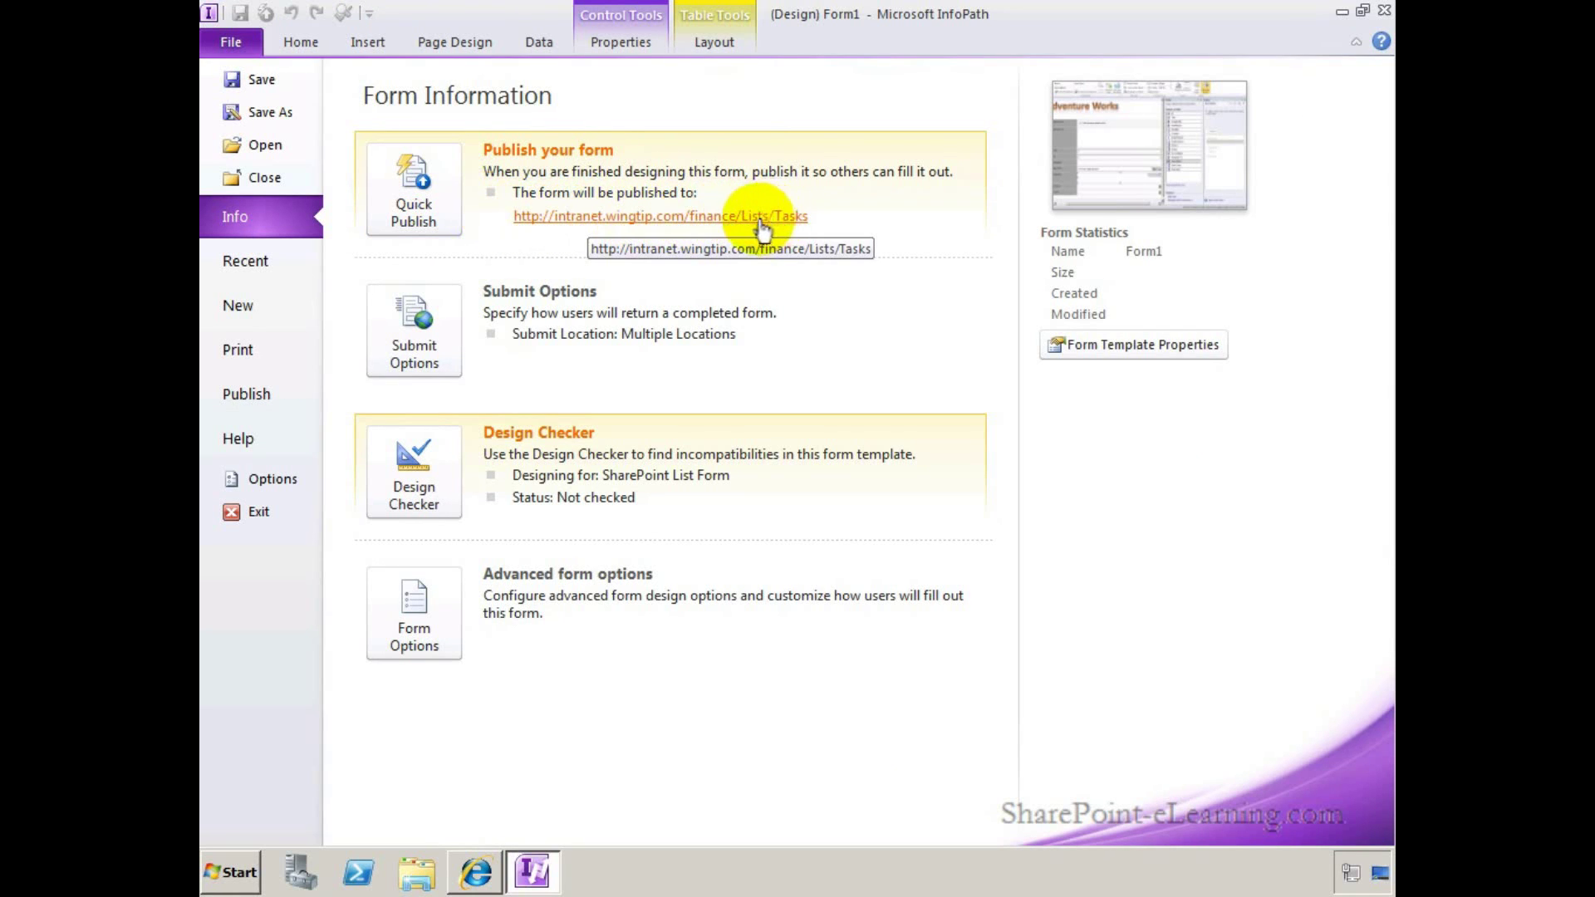
{"action": "left_click", "coordinate": [412, 199]}
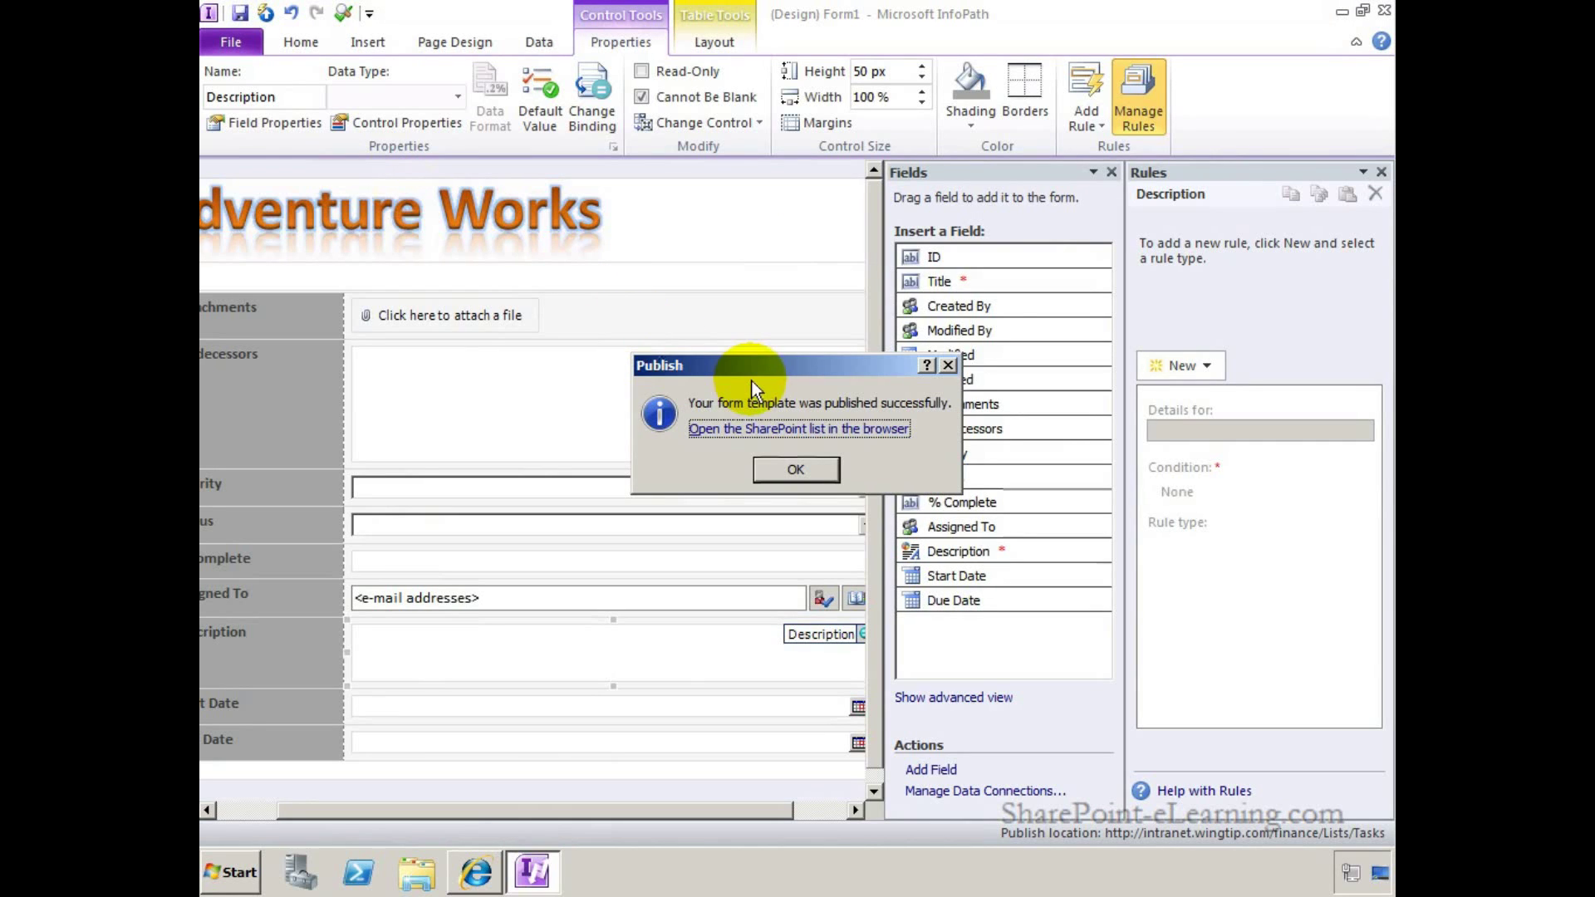
{"action": "left_click", "coordinate": [796, 470]}
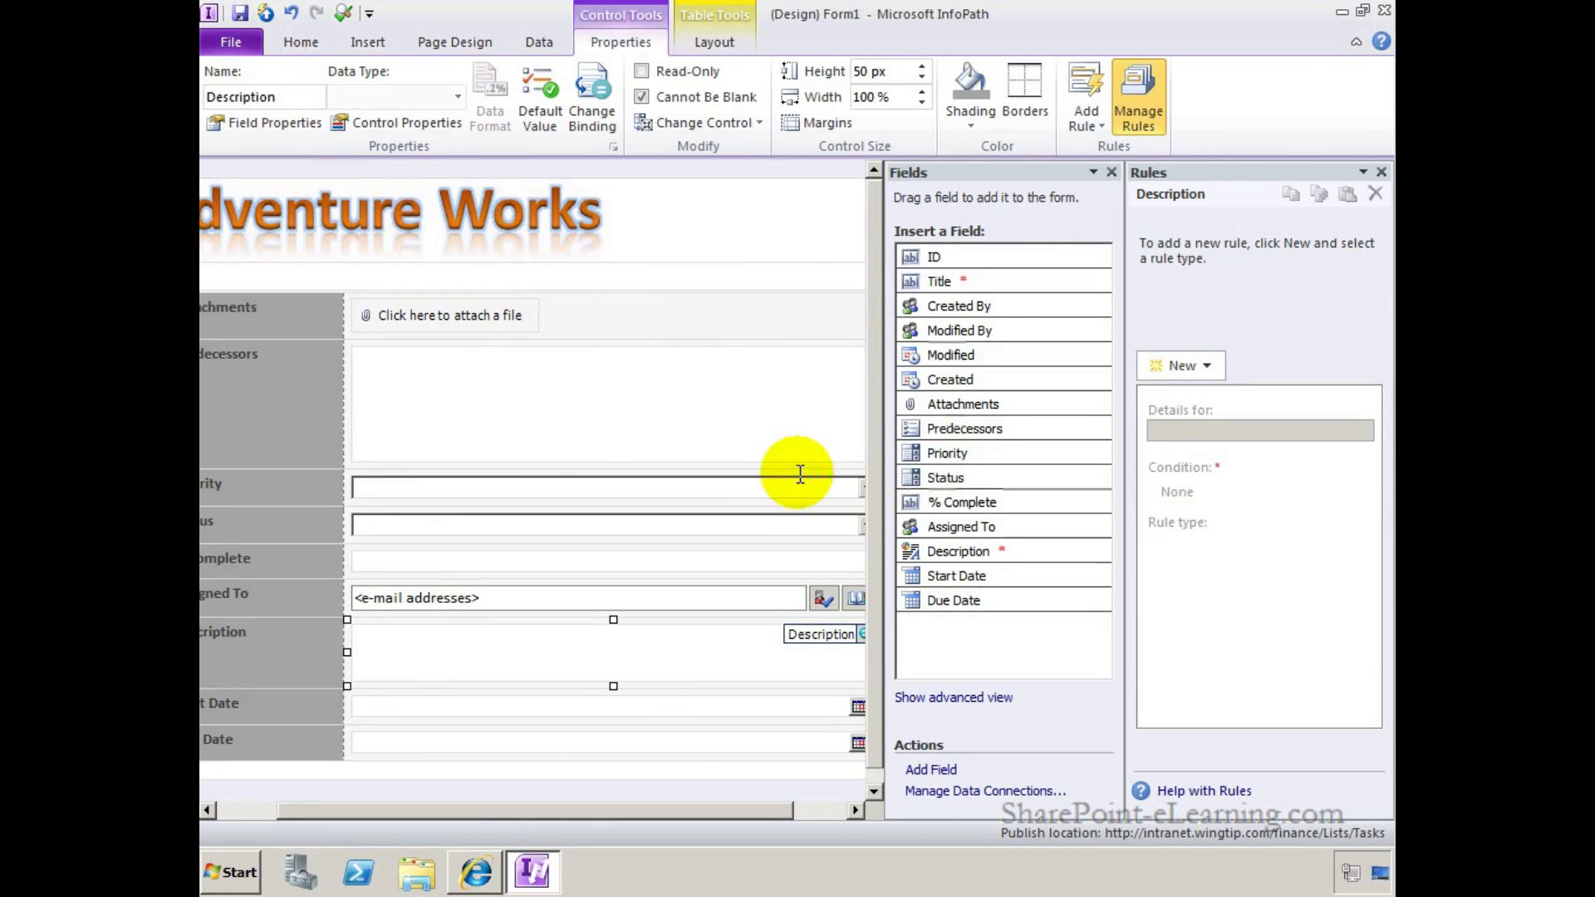
{"action": "left_click", "coordinate": [476, 872]}
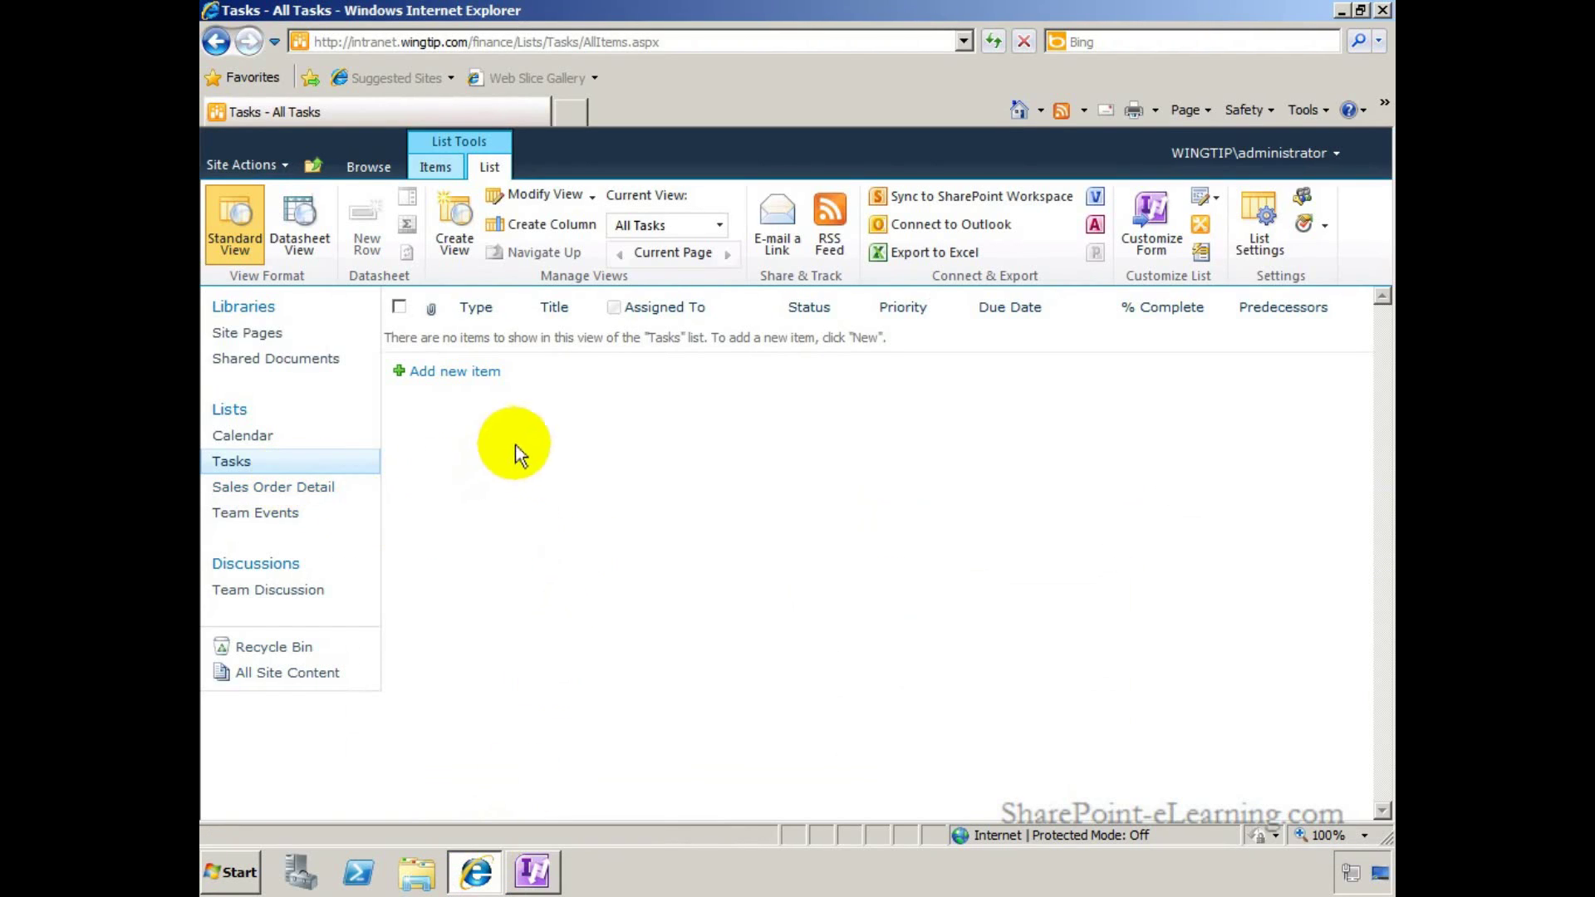
Add a new task item titled 'Create HR Policy'
{"action": "left_click", "coordinate": [478, 372]}
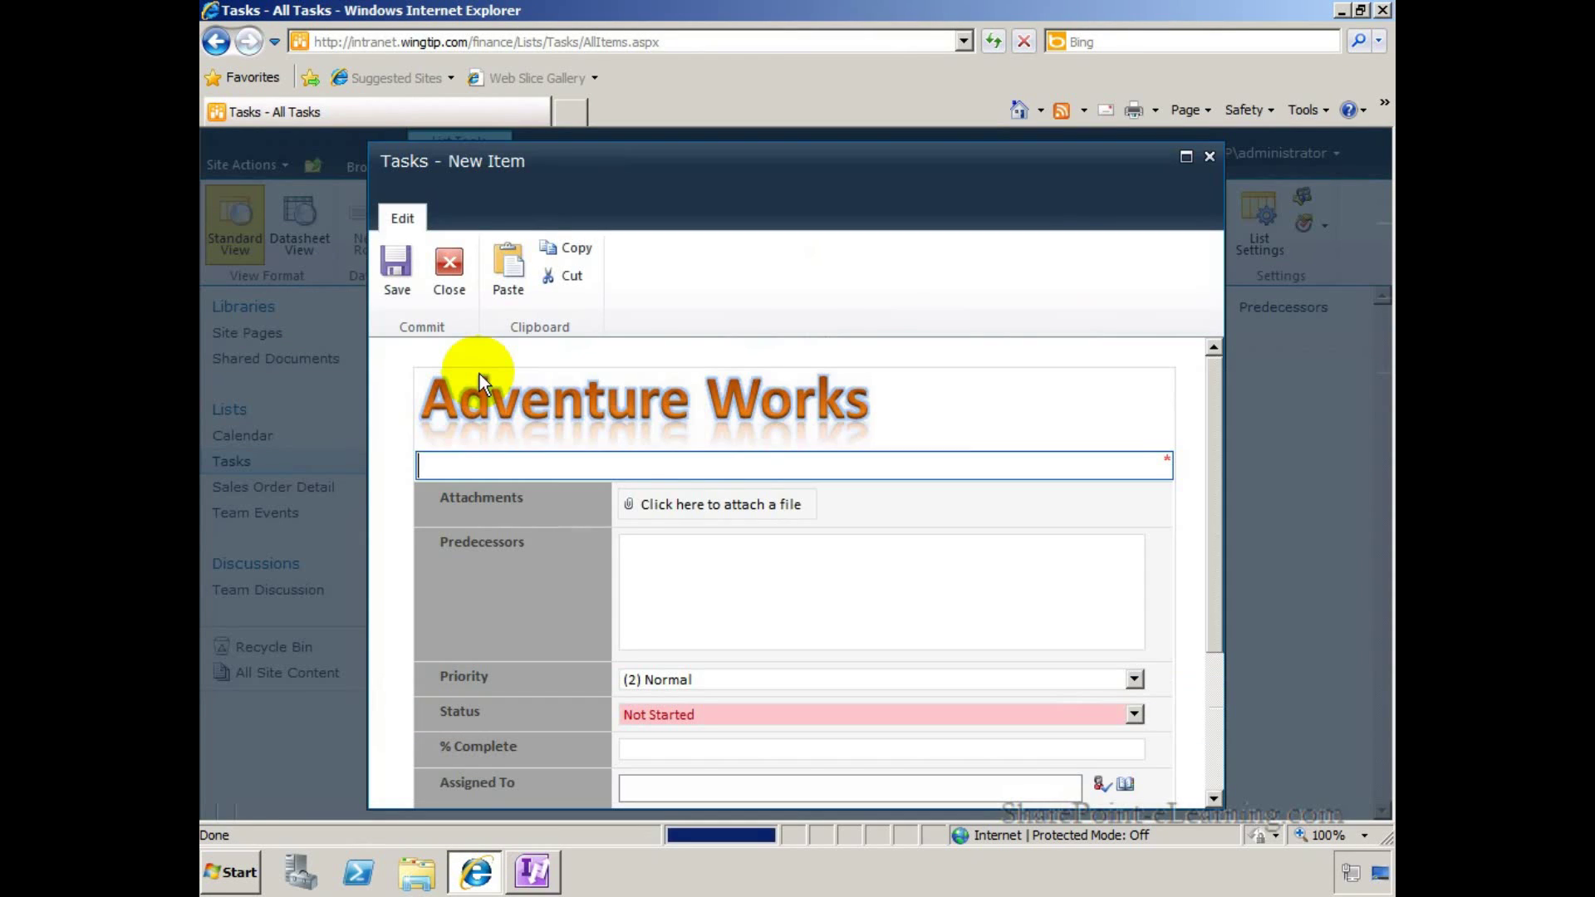
{"action": "mouse_move", "coordinate": [1218, 375]}
{"action": "left_mouse_down"}
{"action": "mouse_move", "coordinate": [1196, 552]}
{"action": "mouse_move", "coordinate": [1213, 364]}
{"action": "left_mouse_up"}
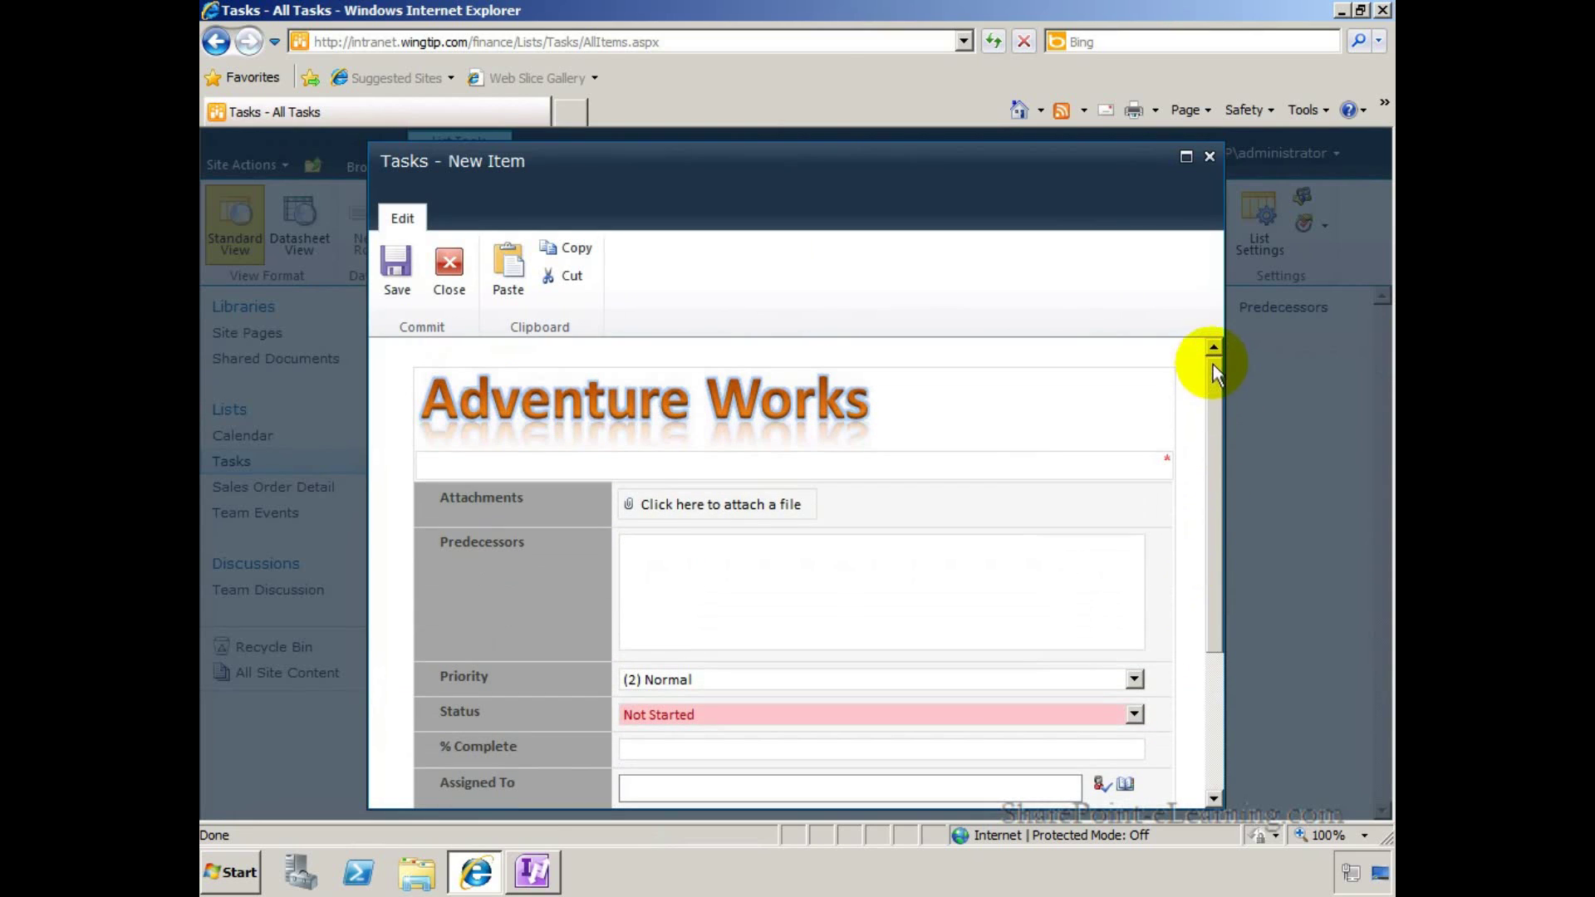
{"action": "left_click", "coordinate": [980, 459]}
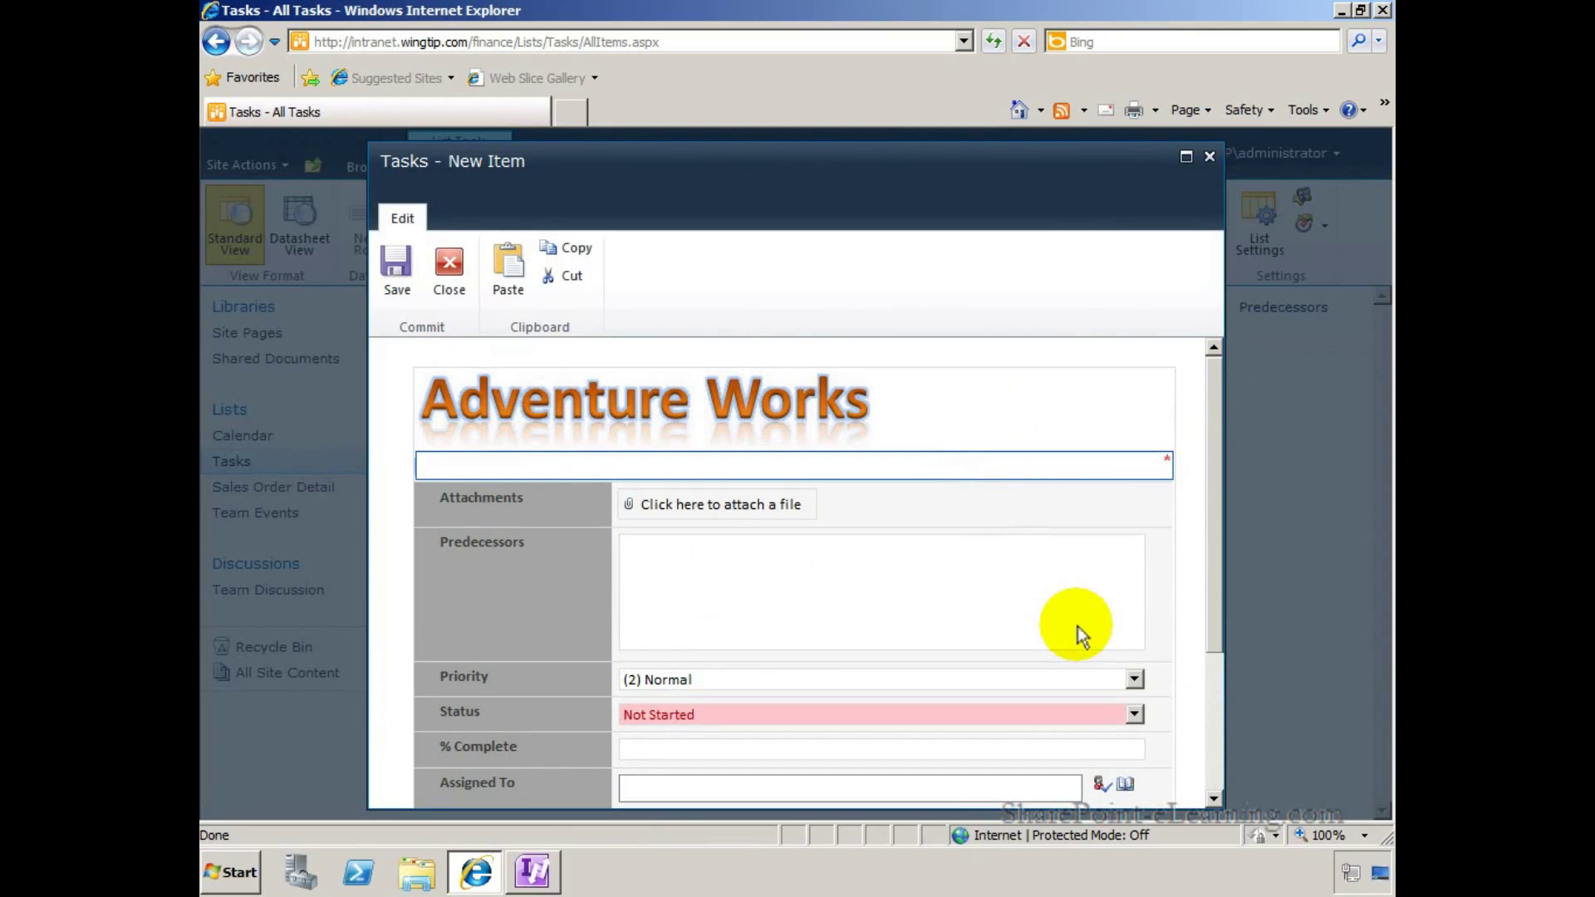
{"action": "type", "text": "Create HR Policy"}
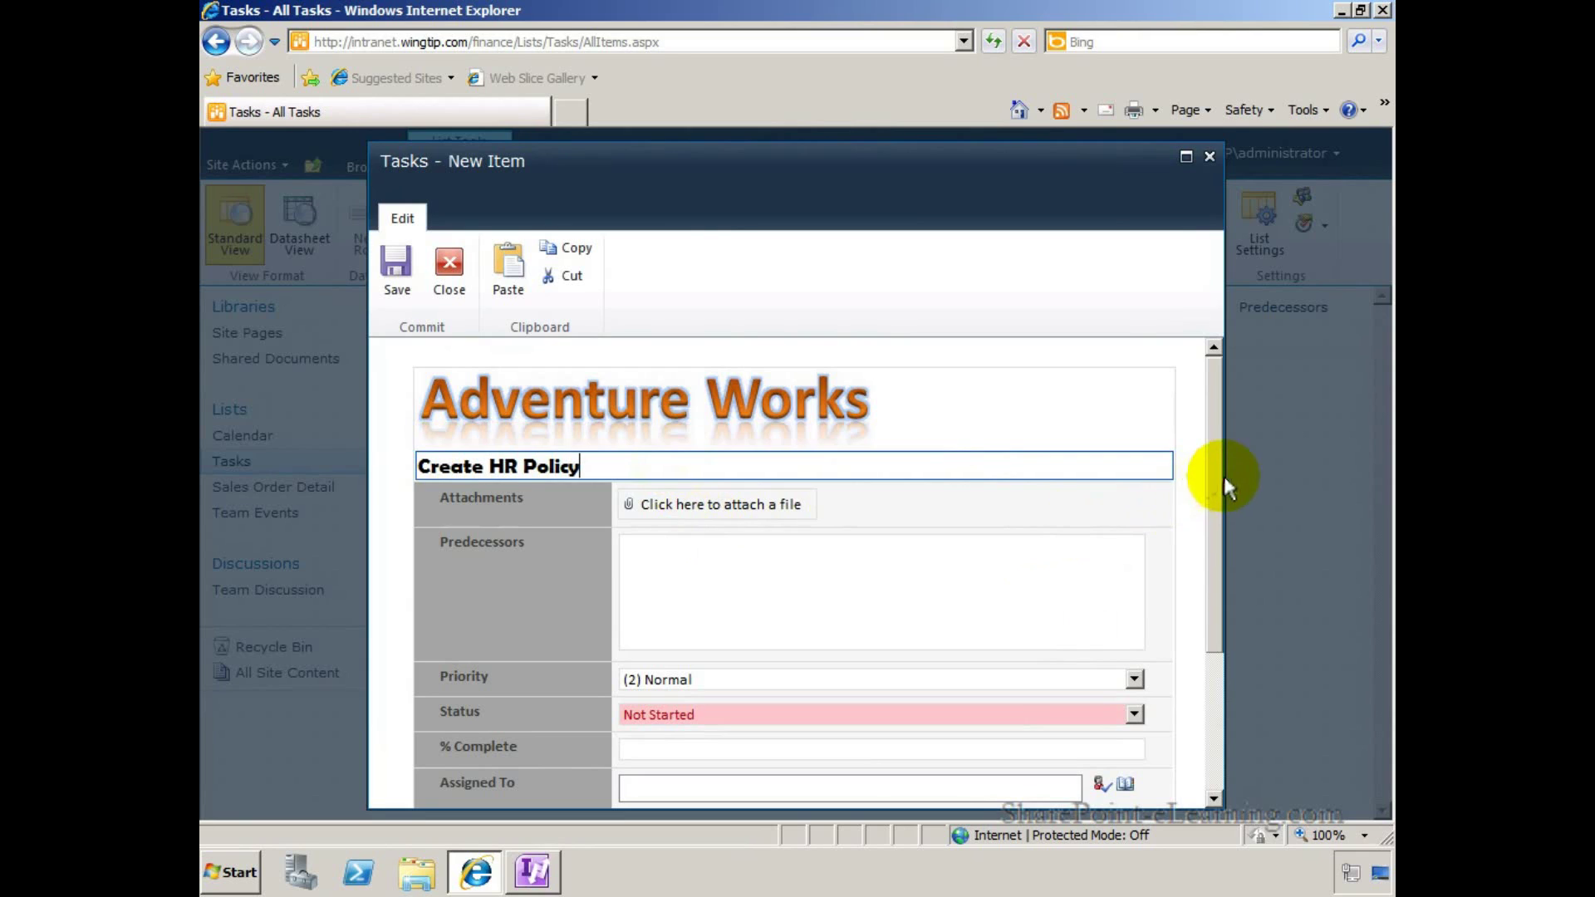
Set Status to Completed and enter Description 'HR Policy document needs to be created'
{"action": "scroll", "coordinate": [1214, 490], "scroll_direction": "down", "scroll_amount": 1}
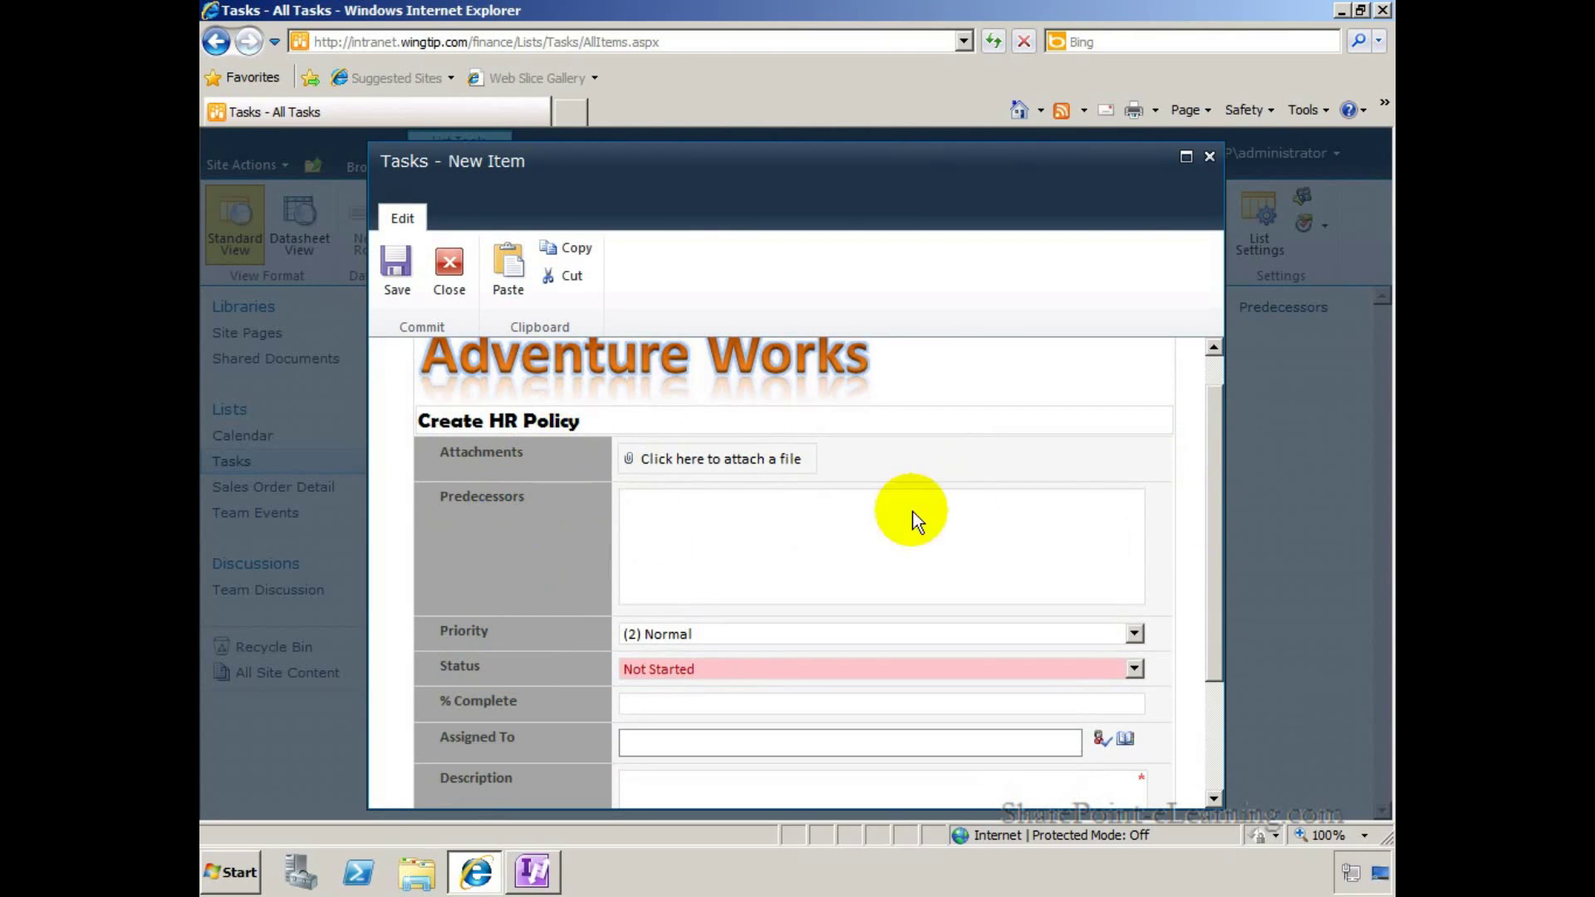
{"action": "left_click_drag", "start_coordinate": [1213, 462], "coordinate": [1204, 581]}
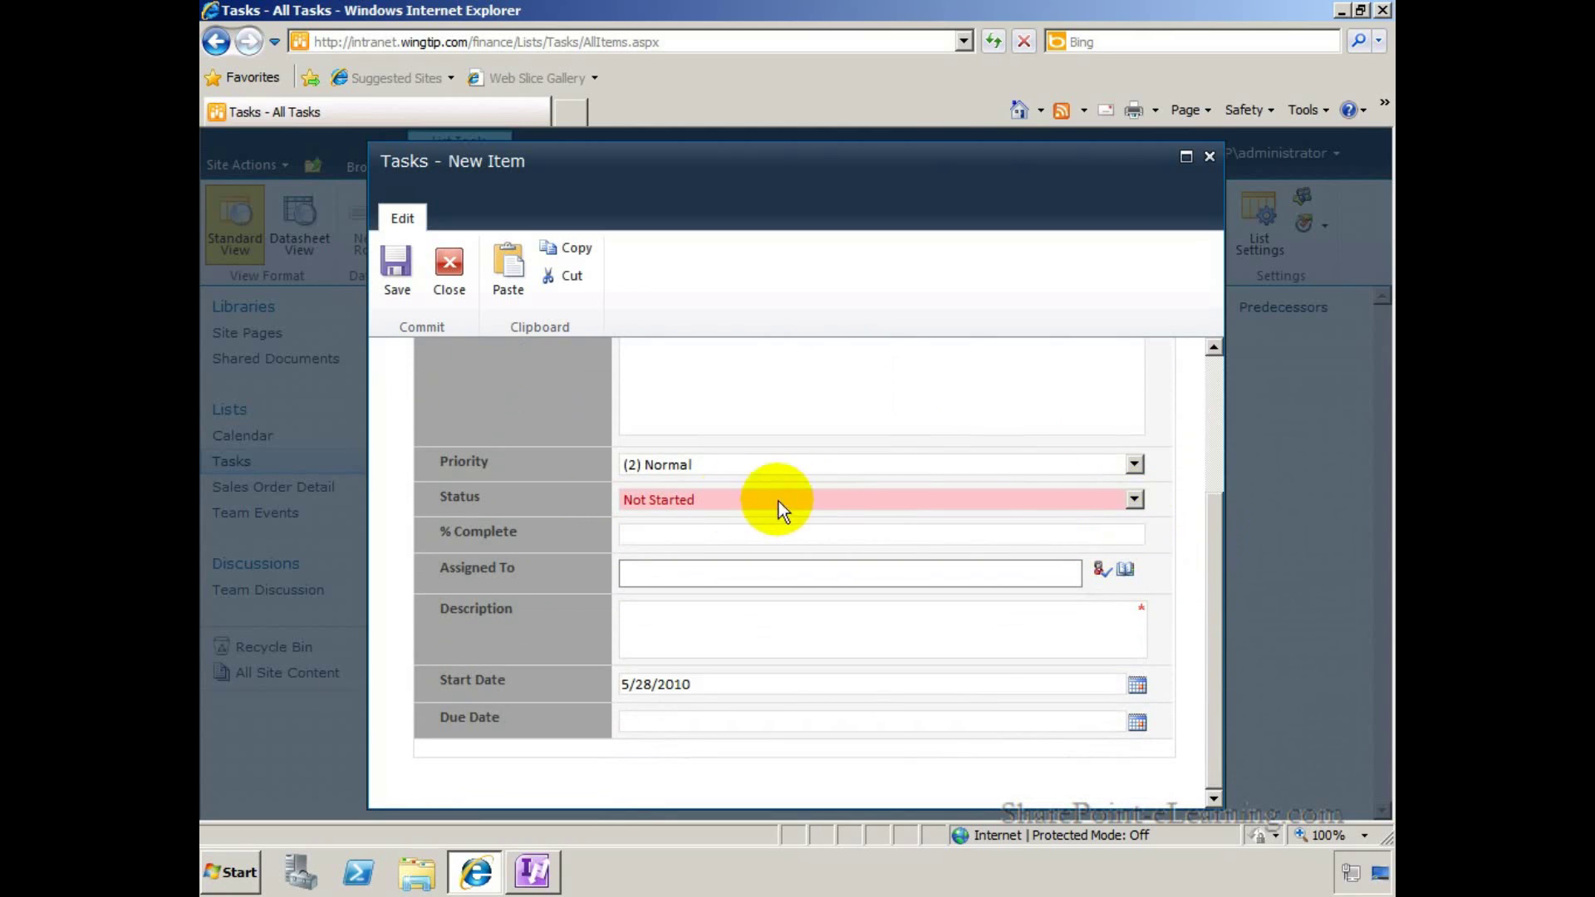
{"action": "left_click", "coordinate": [1134, 501]}
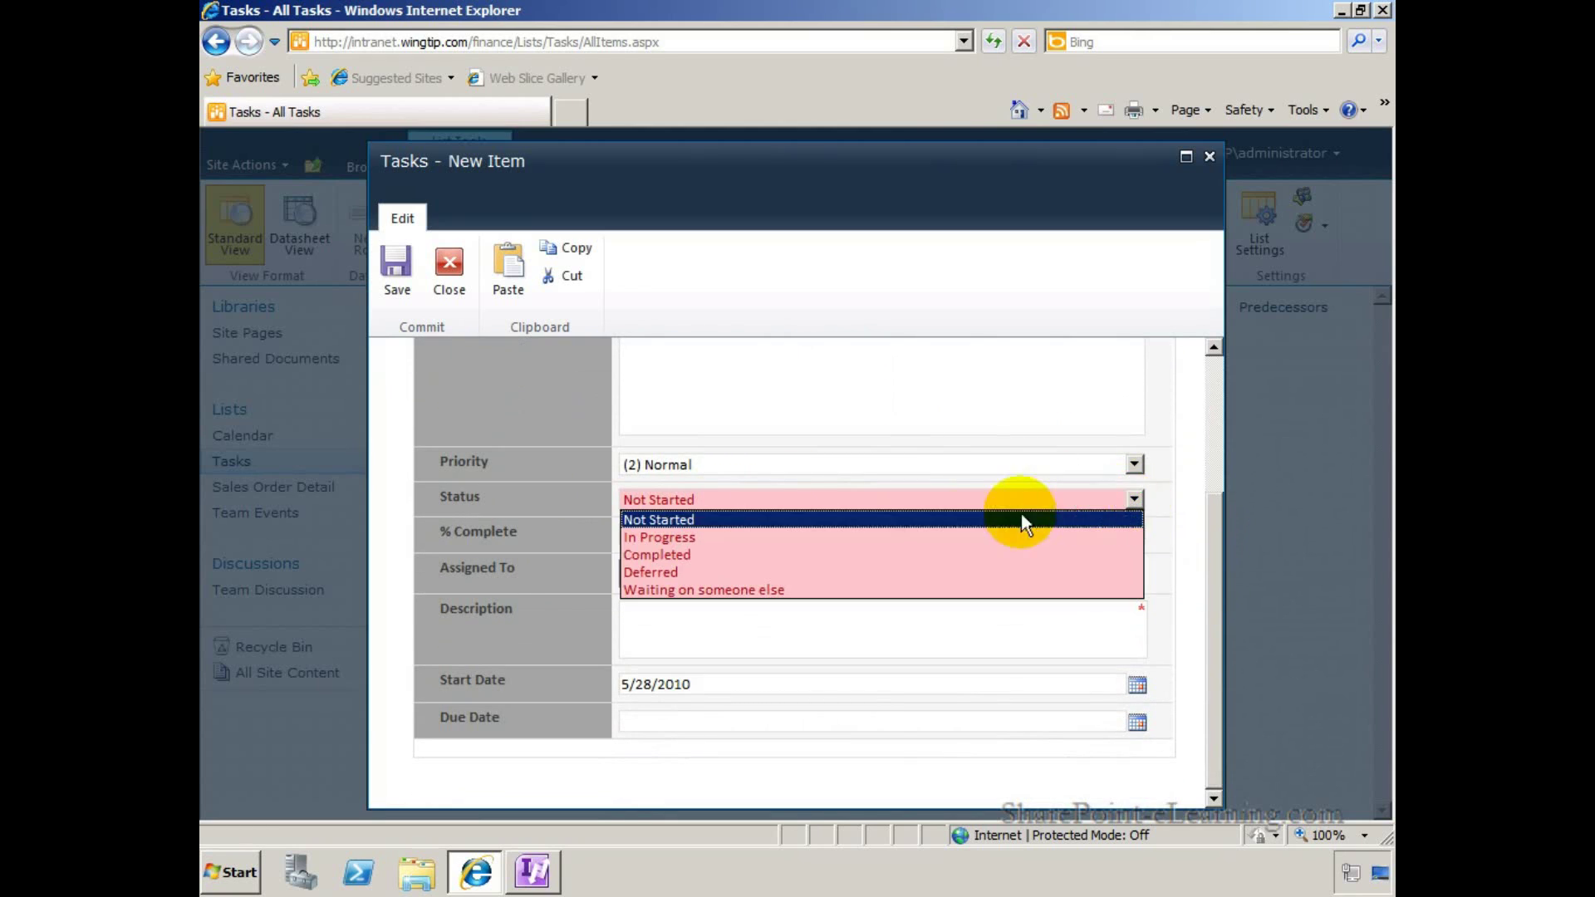
{"action": "left_click", "coordinate": [925, 535]}
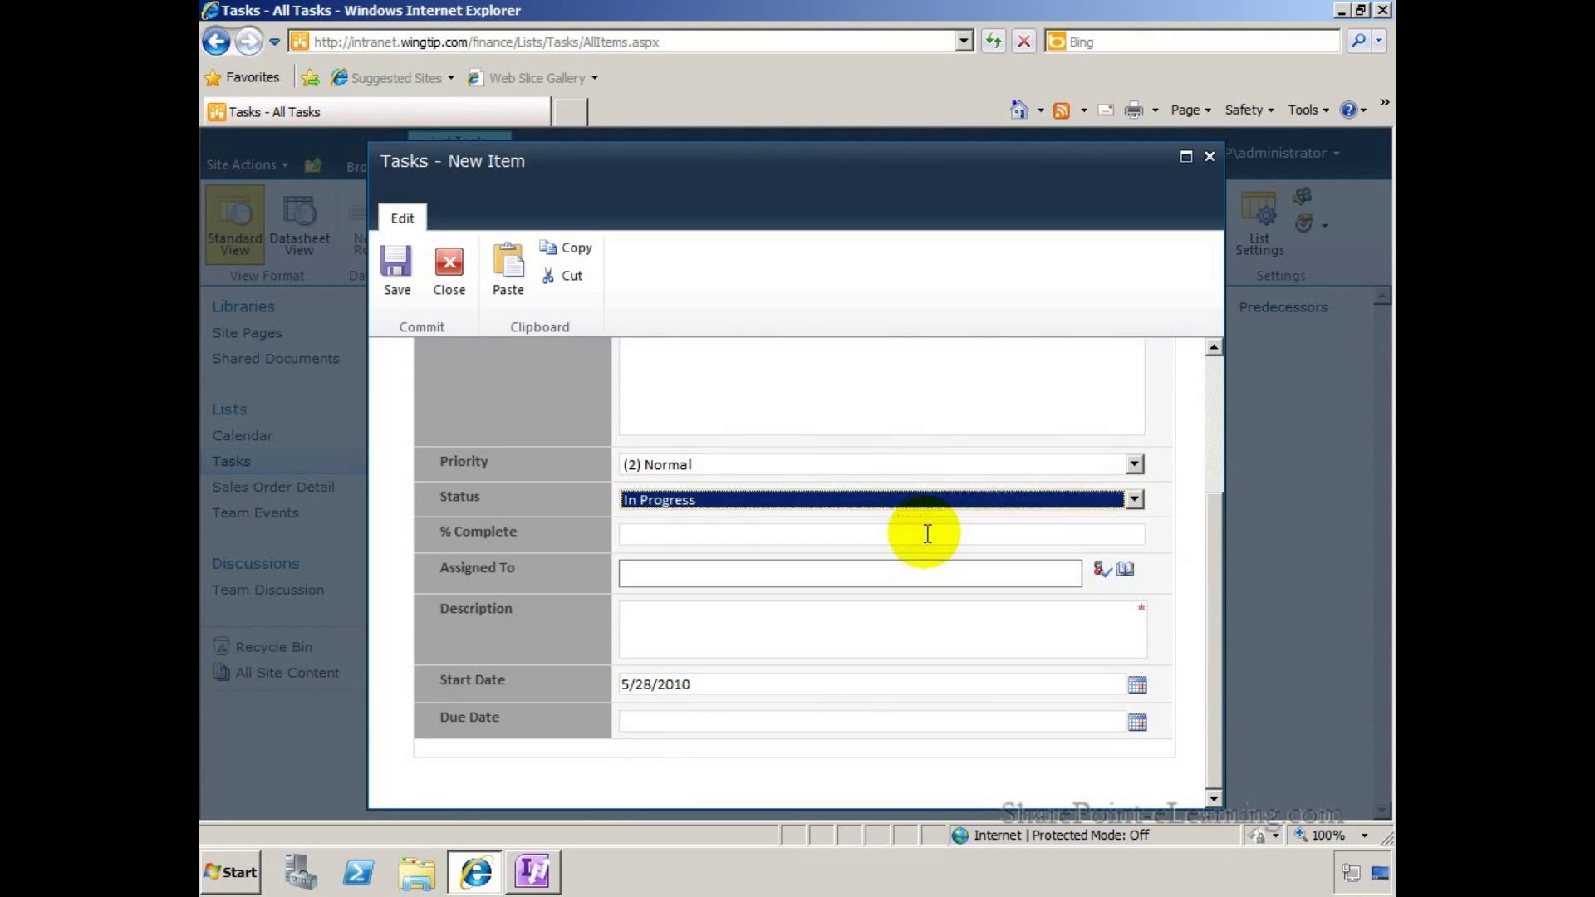
{"action": "left_click", "coordinate": [1117, 501]}
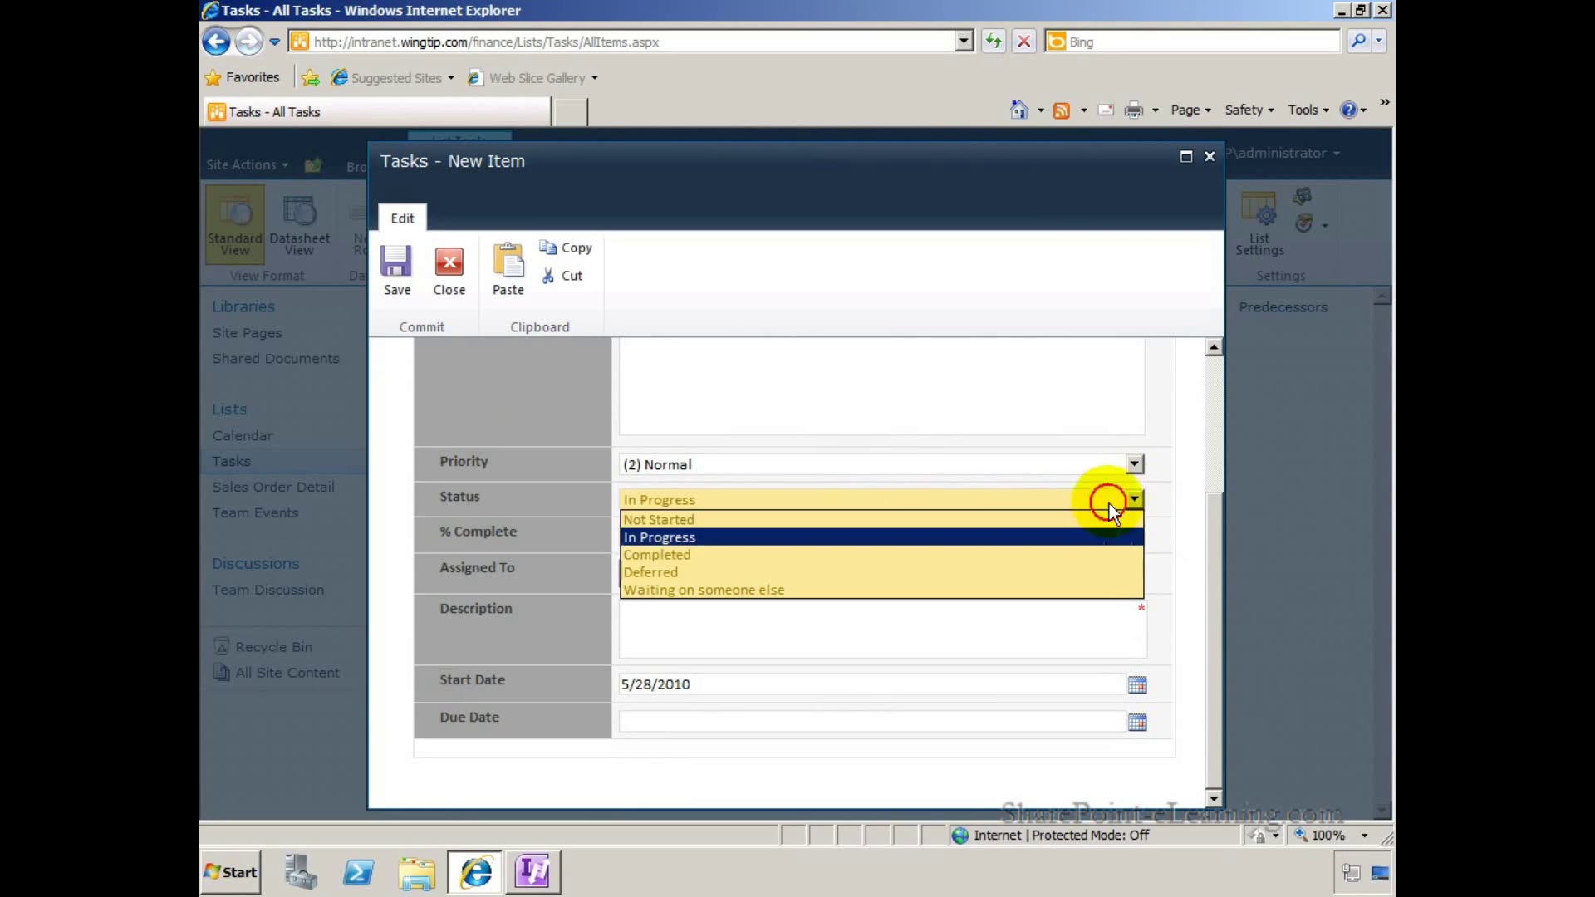
{"action": "left_click", "coordinate": [1030, 555]}
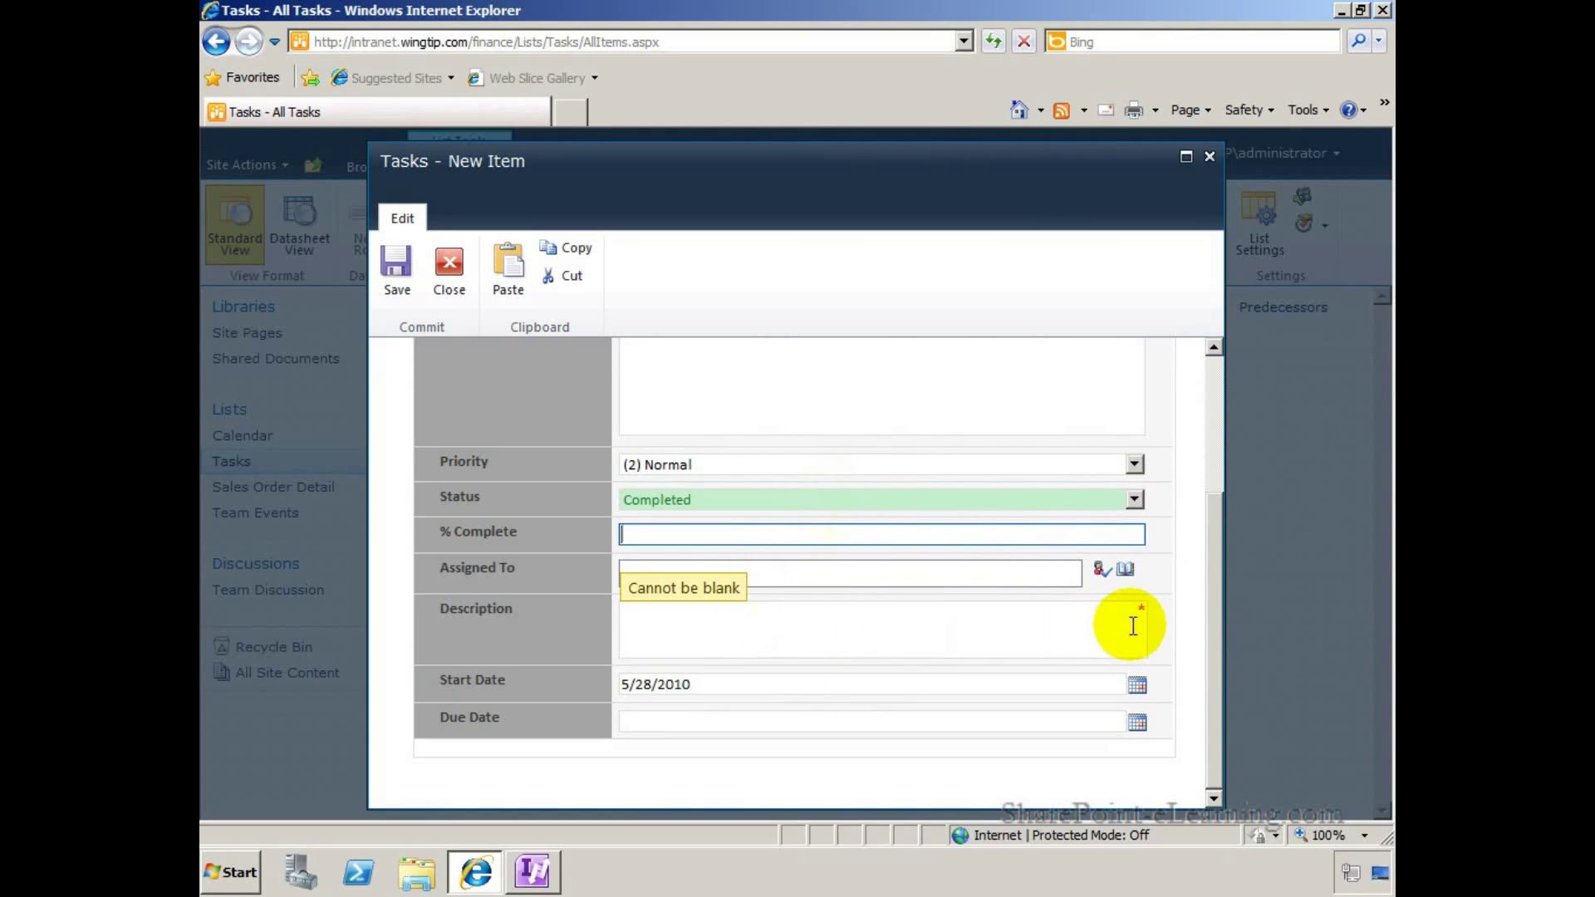
{"action": "left_click", "coordinate": [1006, 626]}
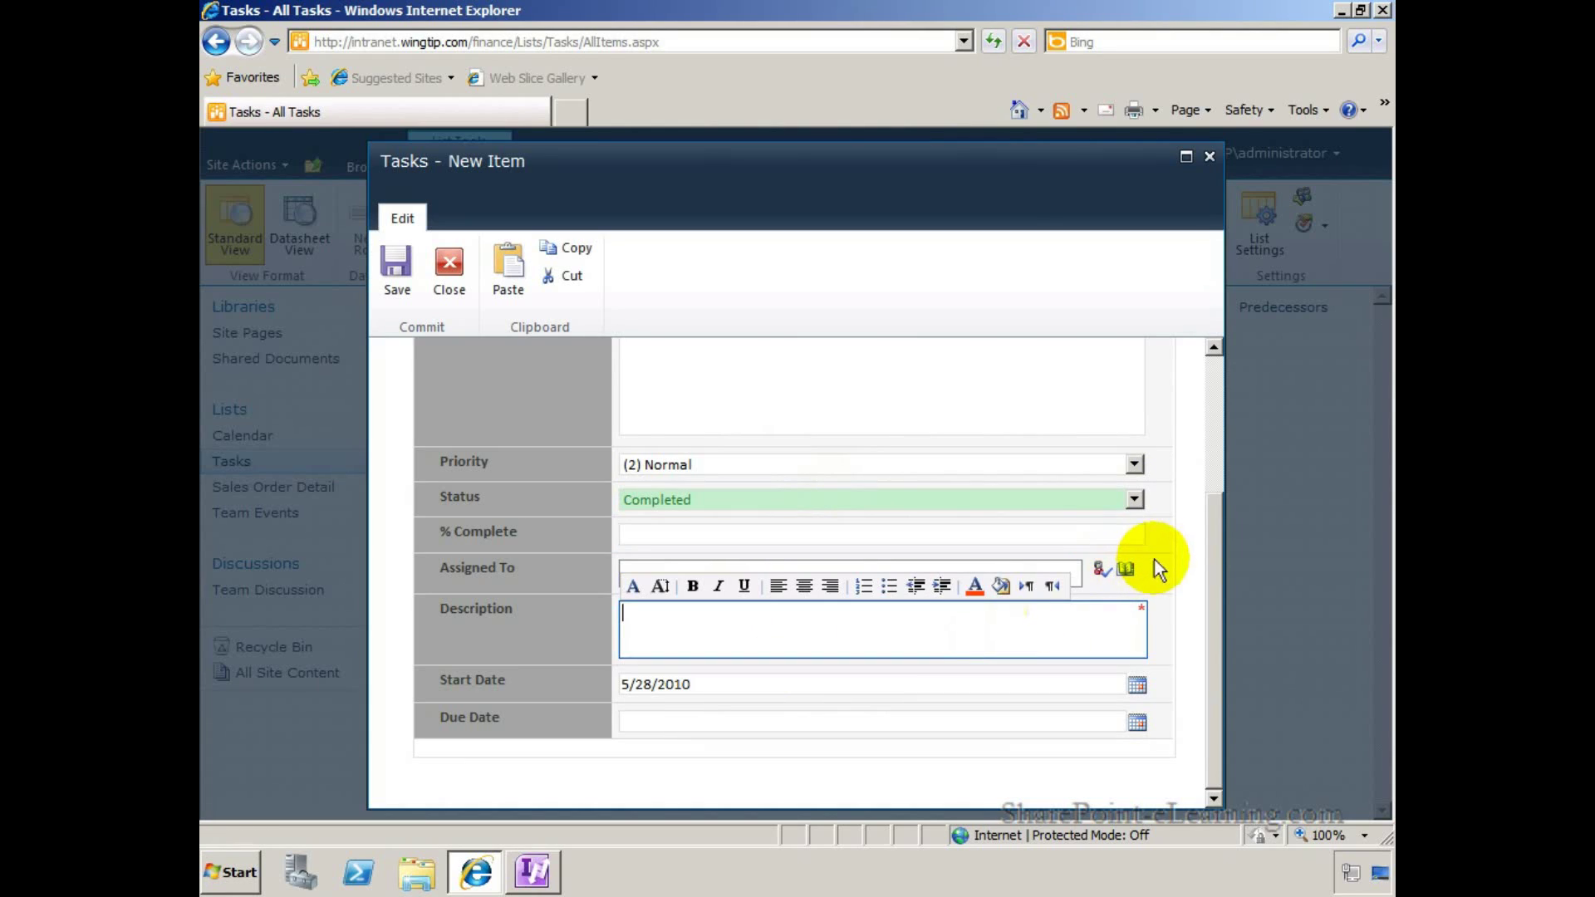
{"action": "type", "text": "HR Policy d"}
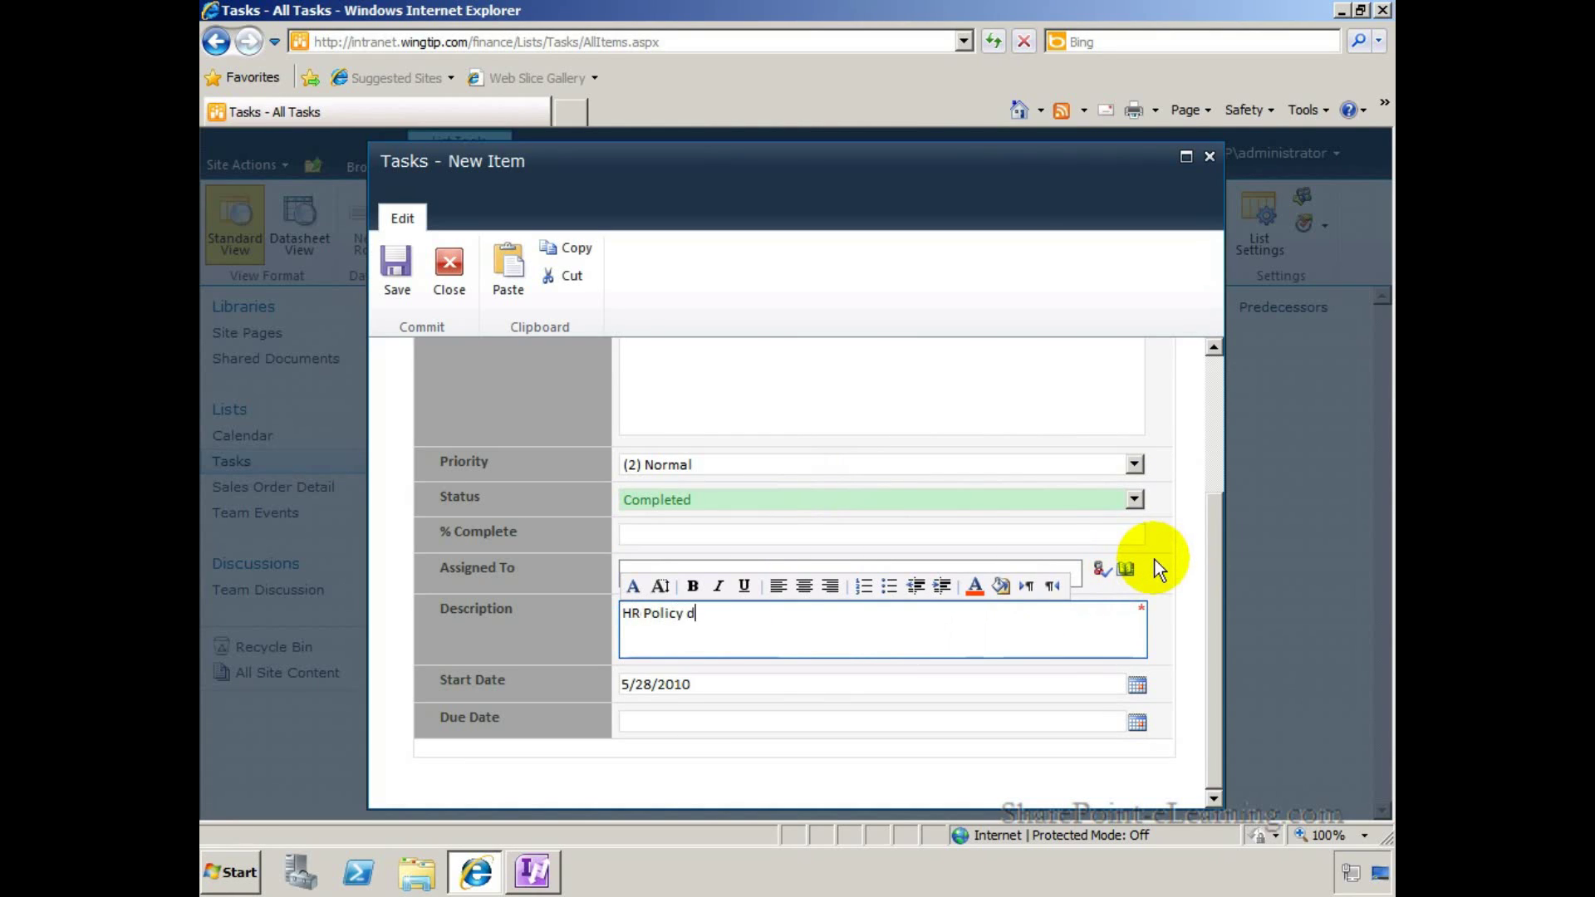
{"action": "type", "text": "ocument nee"}
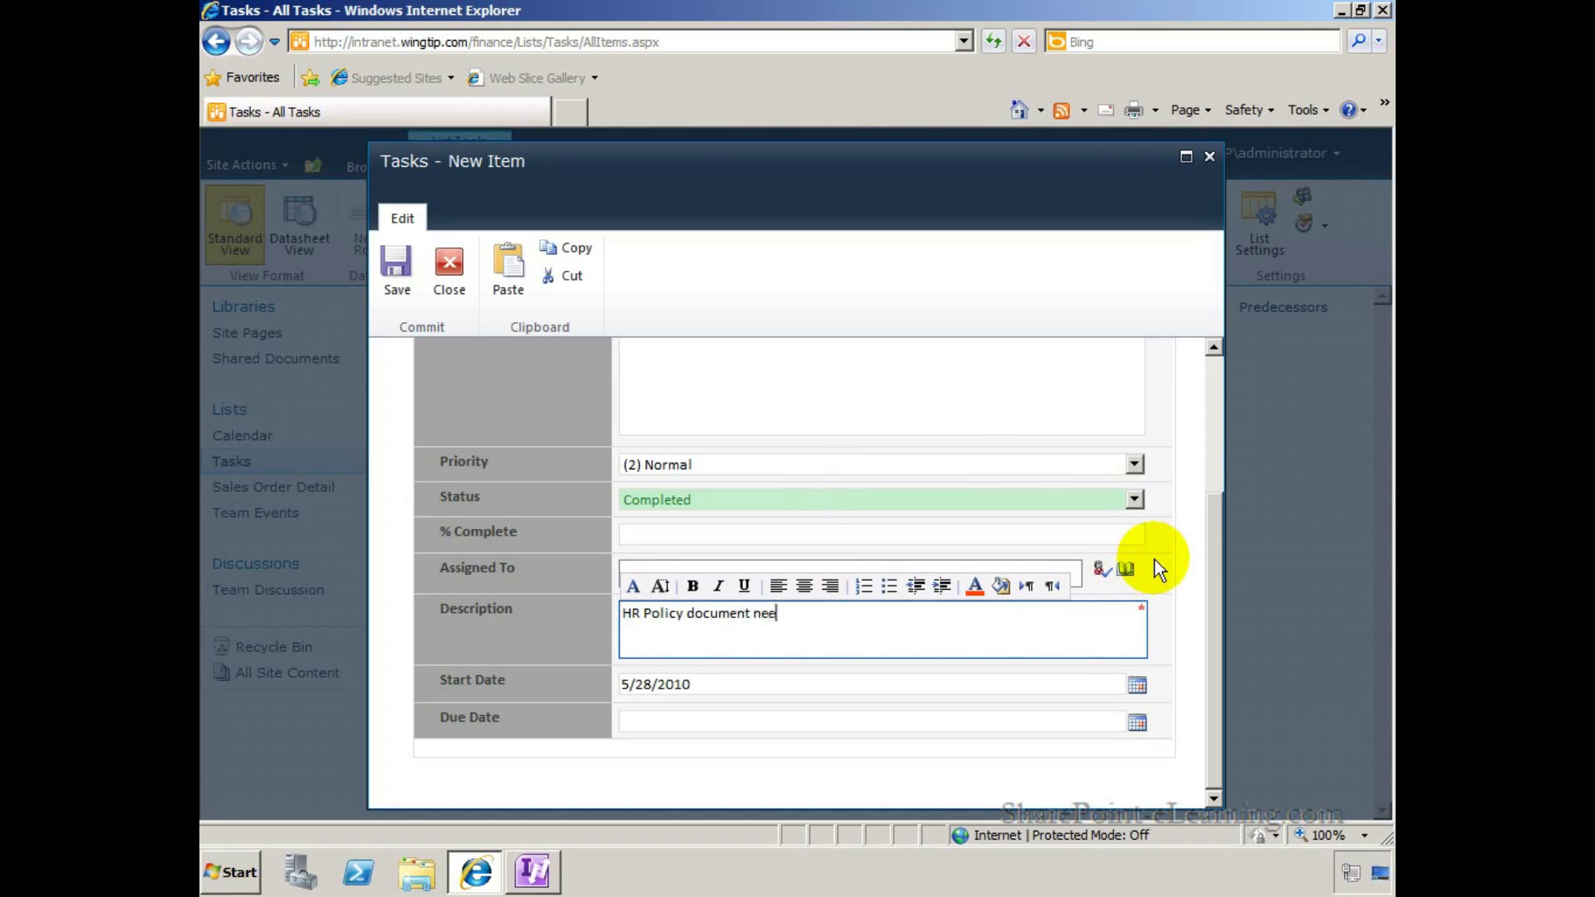
{"action": "type", "text": "ds to be created"}
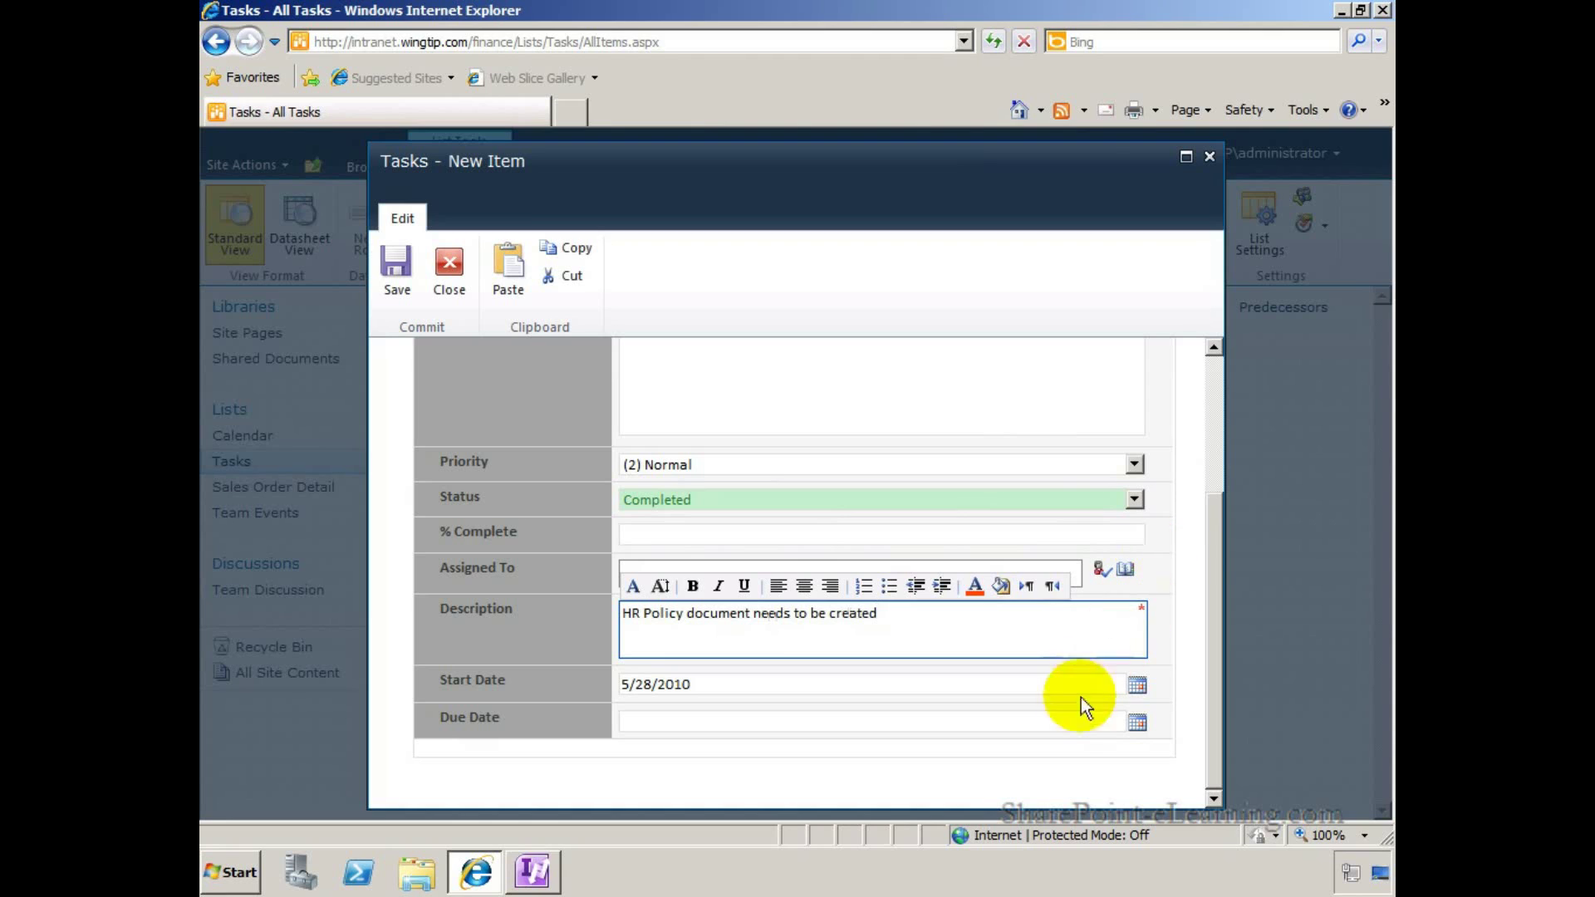
Pick past date May 14 to trigger the error, then set Due Date to May 29
{"action": "left_click", "coordinate": [1058, 728]}
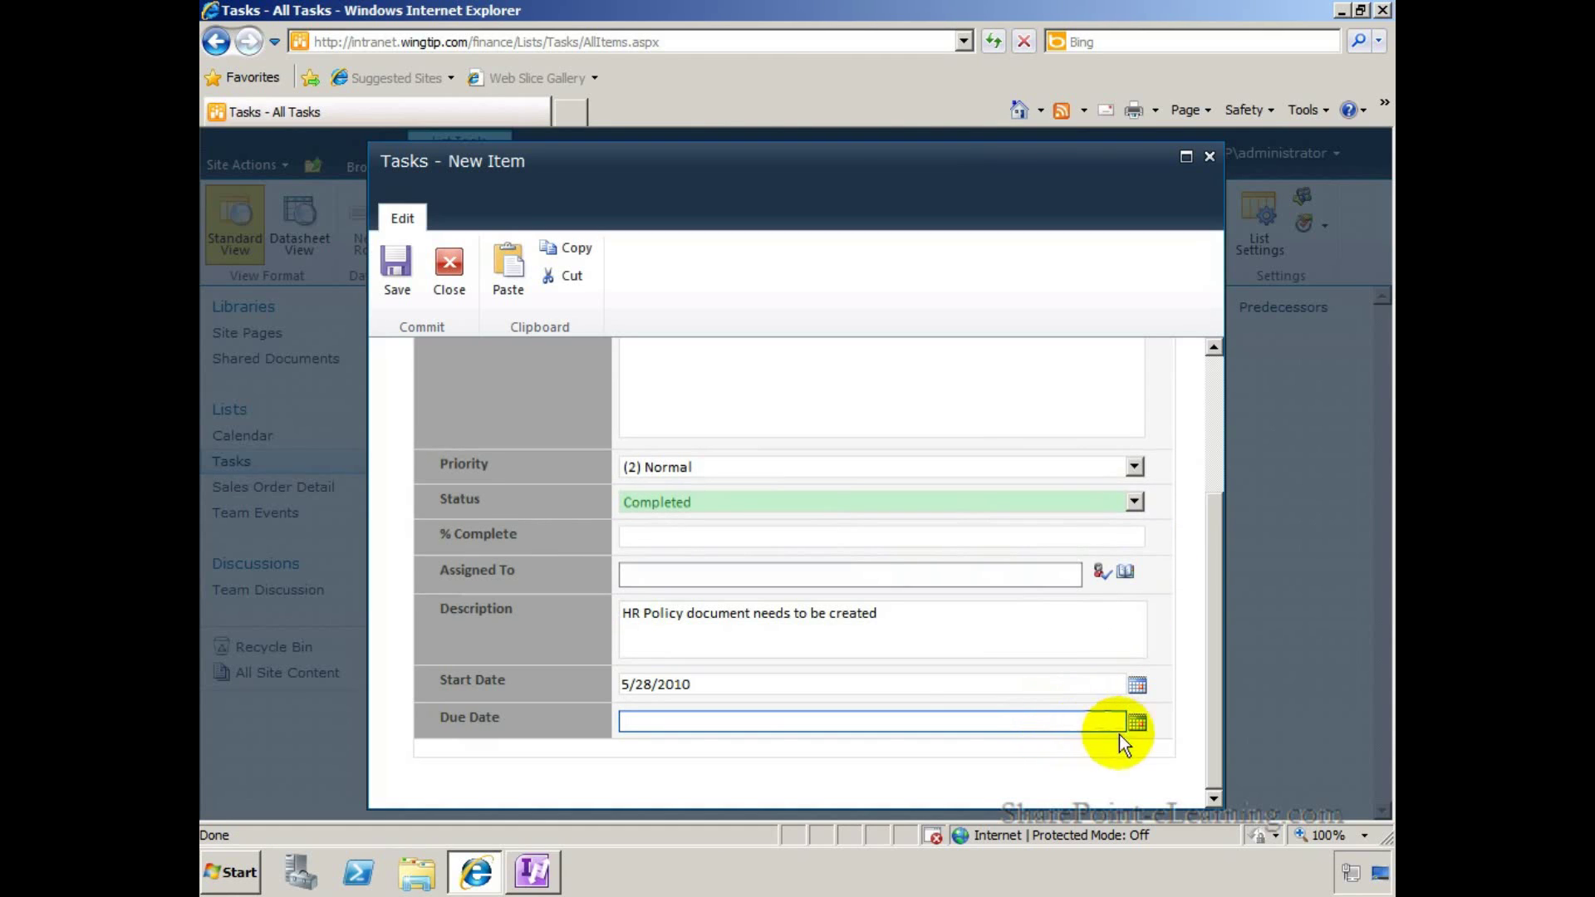
{"action": "left_click", "coordinate": [1137, 725]}
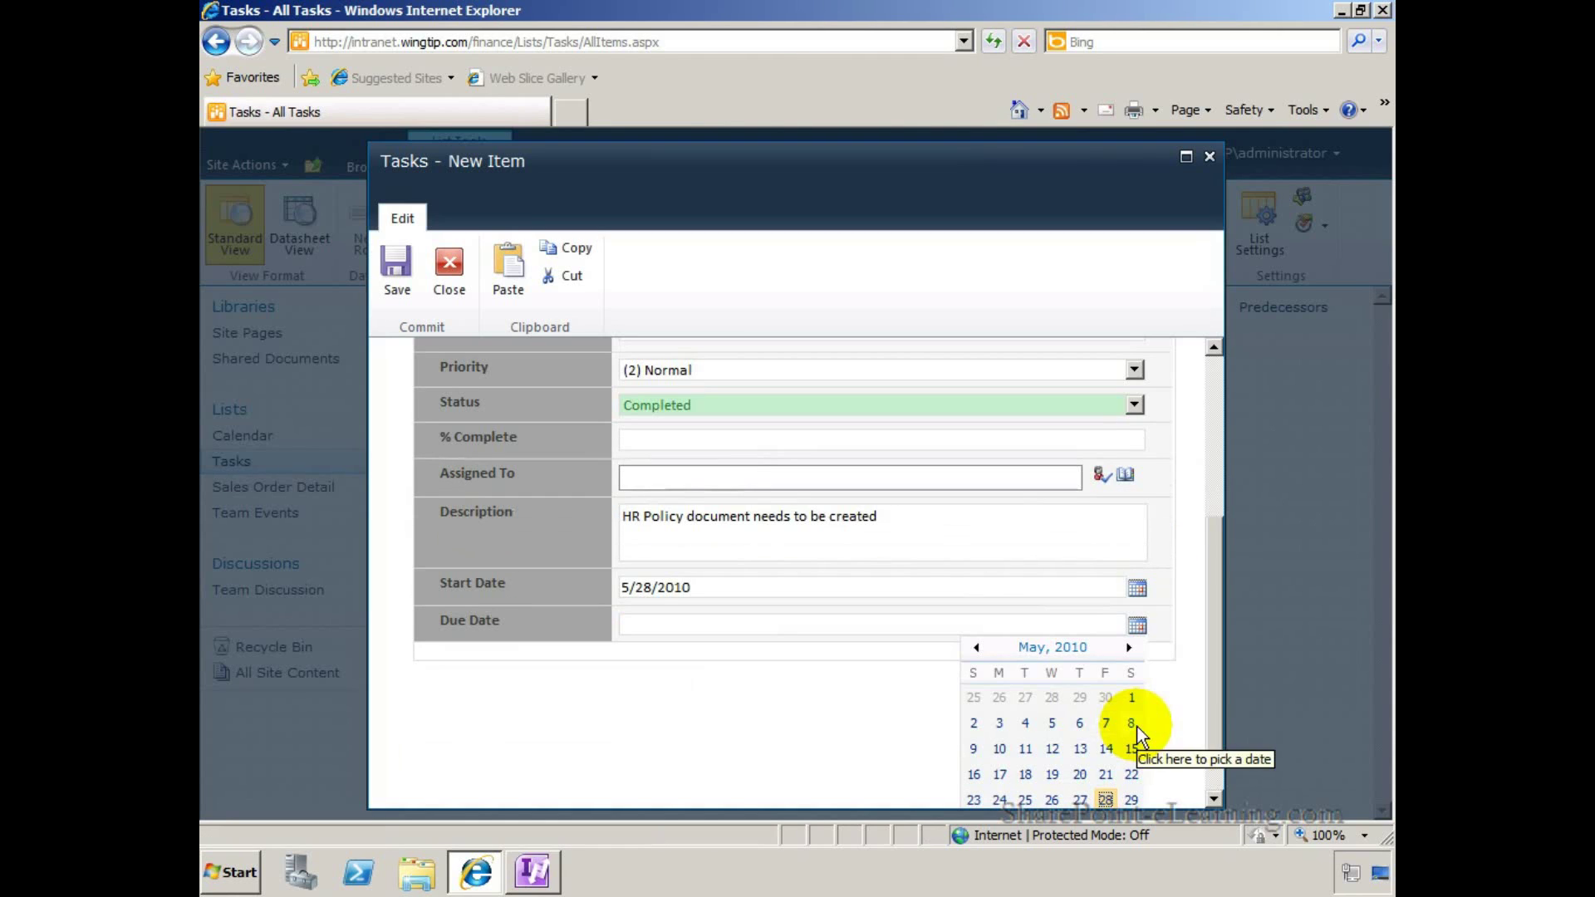
{"action": "left_click", "coordinate": [1107, 748]}
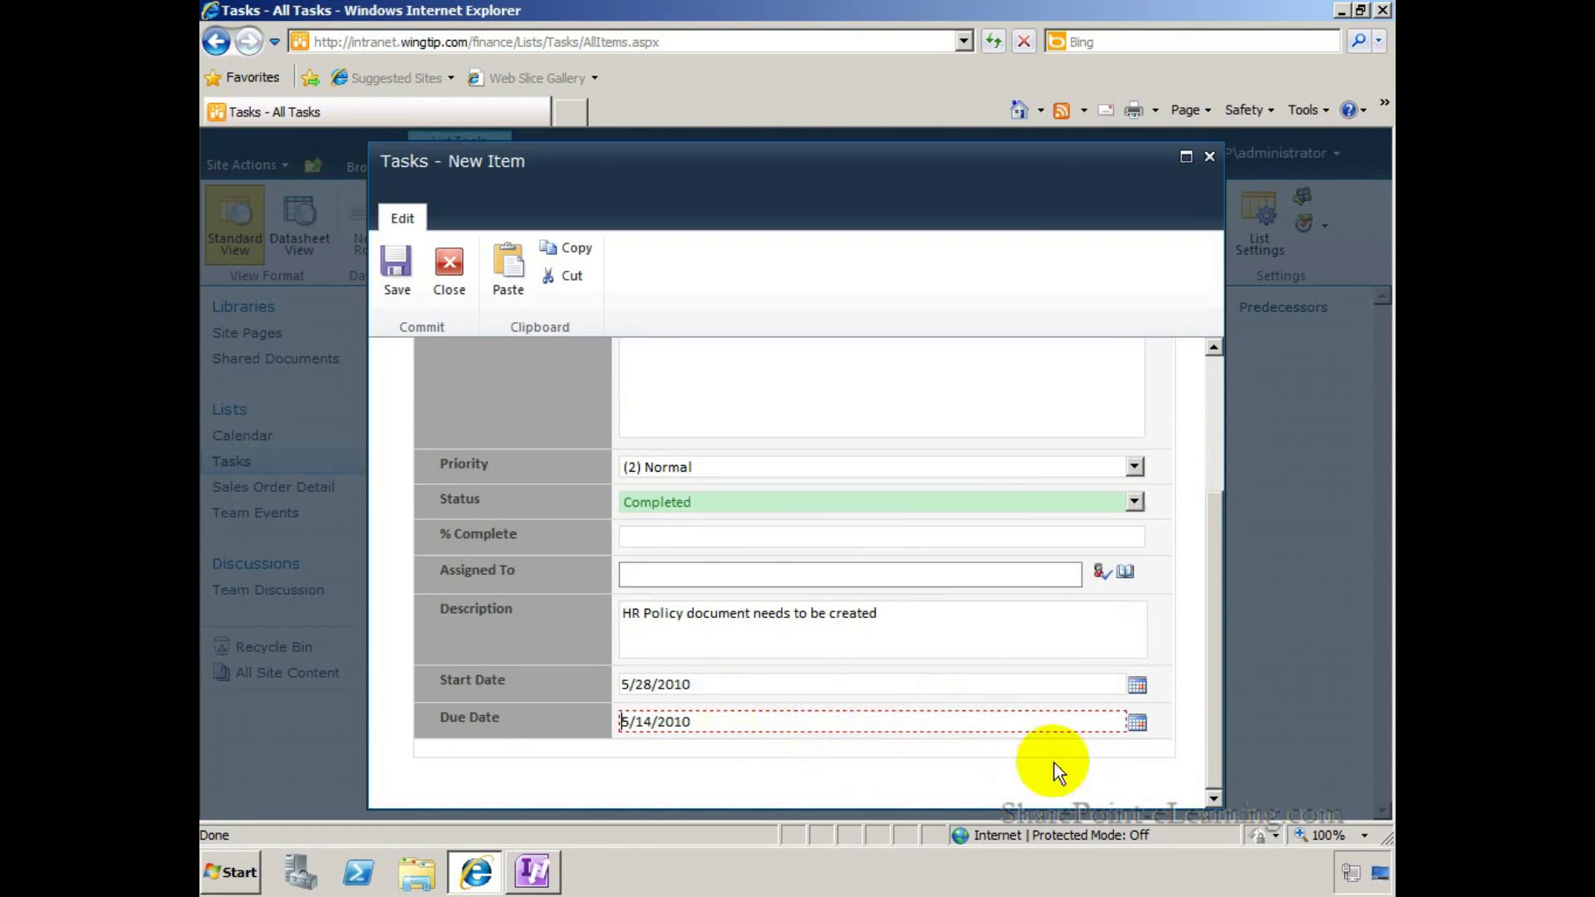
{"action": "left_click", "coordinate": [1137, 723]}
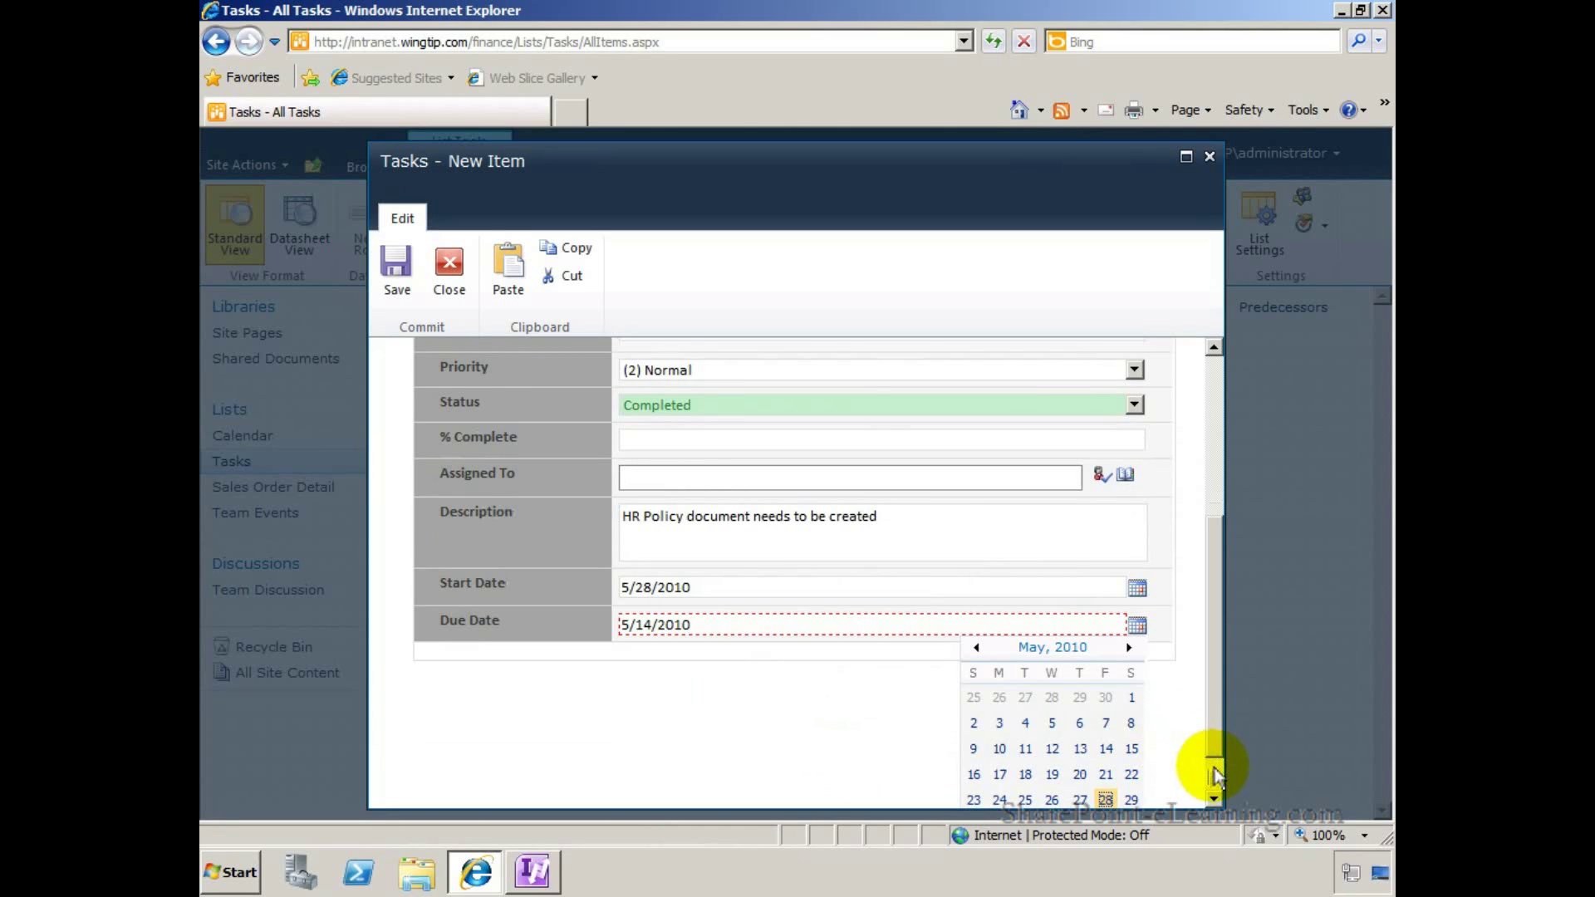
{"action": "left_click", "coordinate": [1211, 765]}
{"action": "left_click", "coordinate": [1133, 746]}
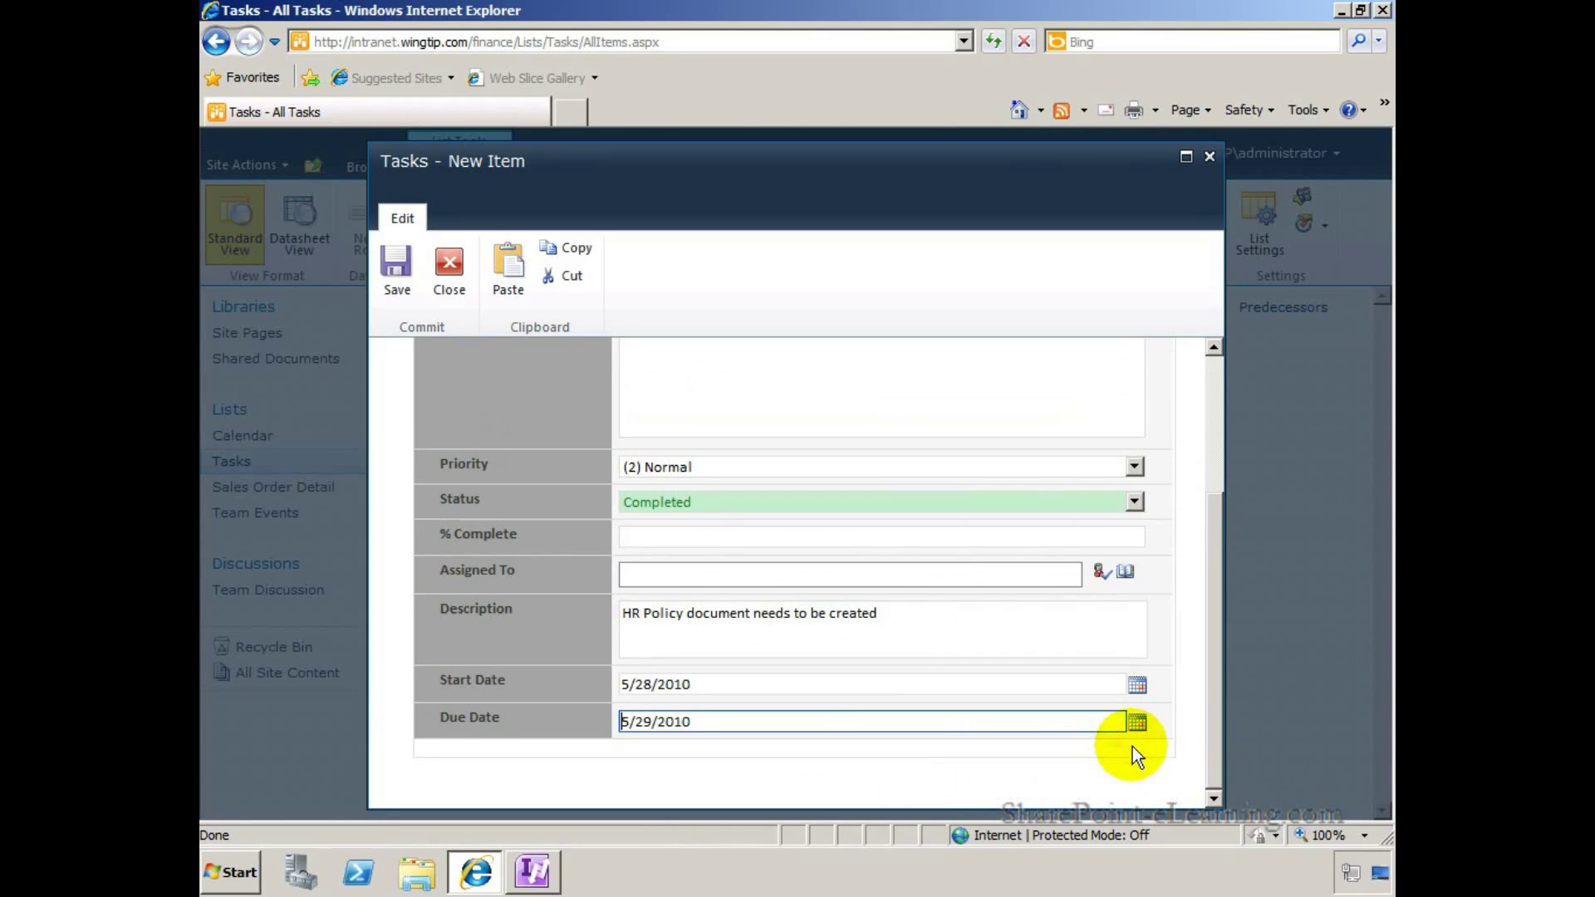
{"action": "left_click", "coordinate": [911, 714]}
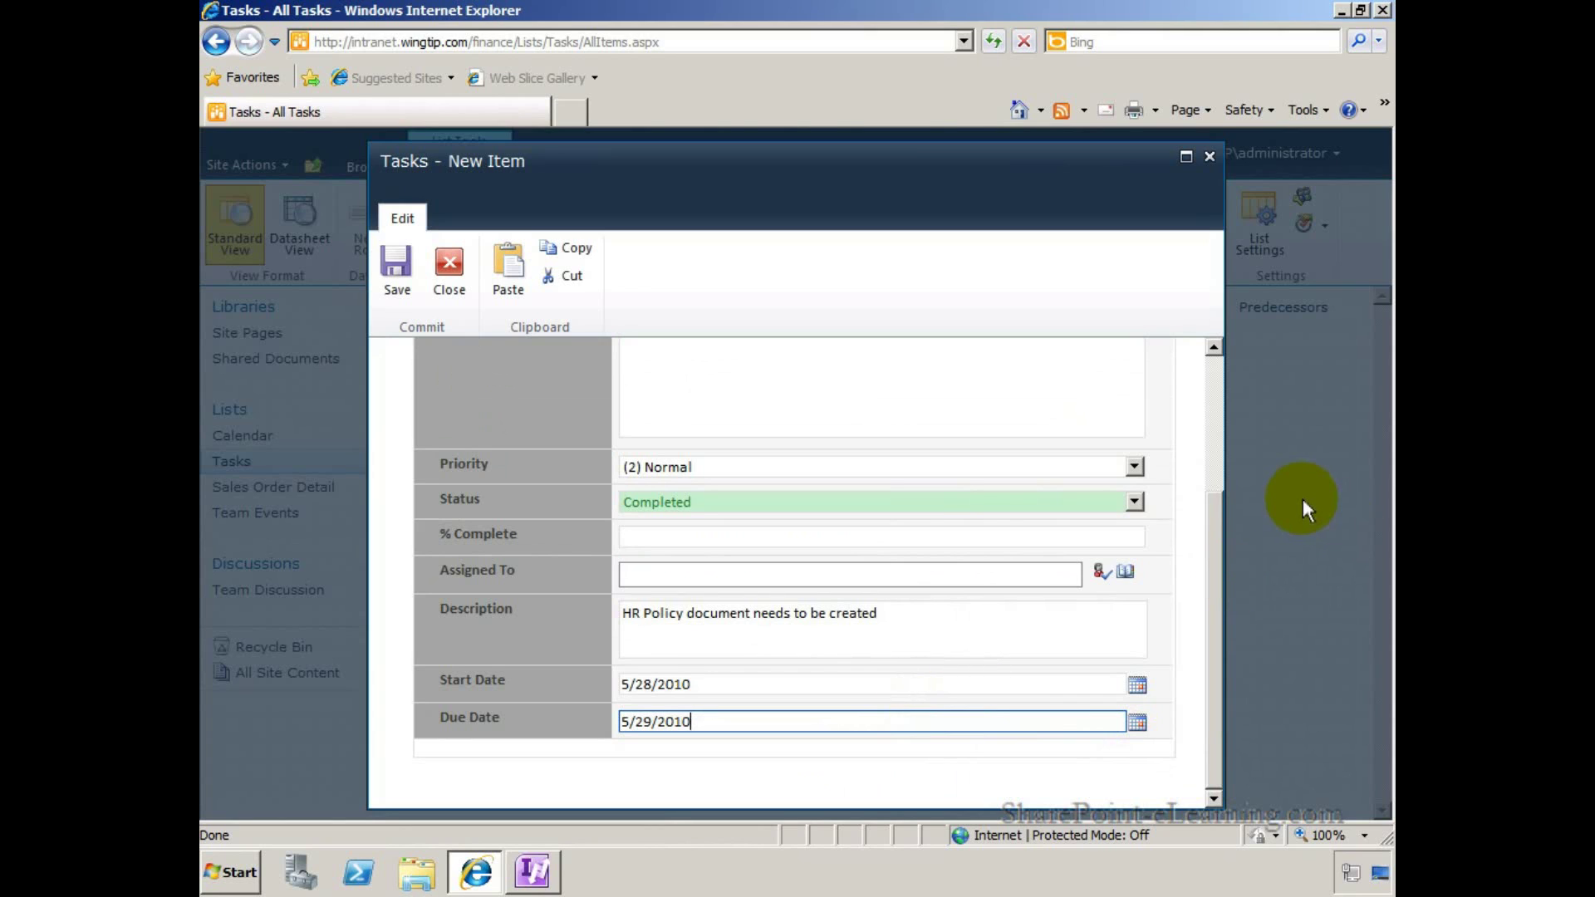
Save the Create HR Policy task from the top of the form
{"action": "left_click", "coordinate": [1216, 417]}
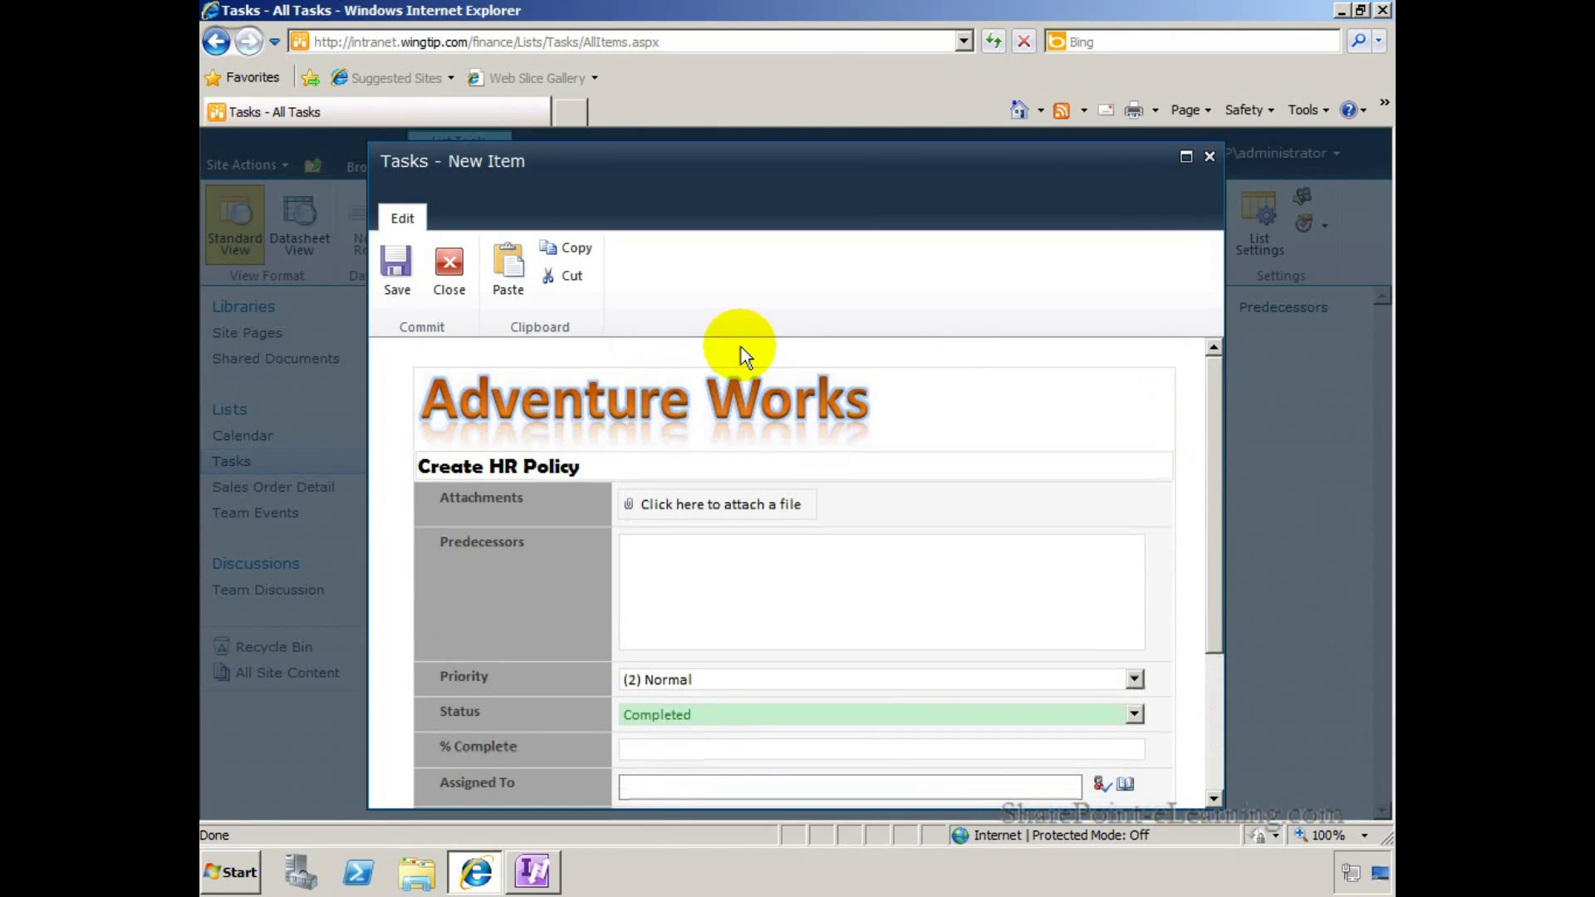
{"action": "left_click", "coordinate": [404, 280]}
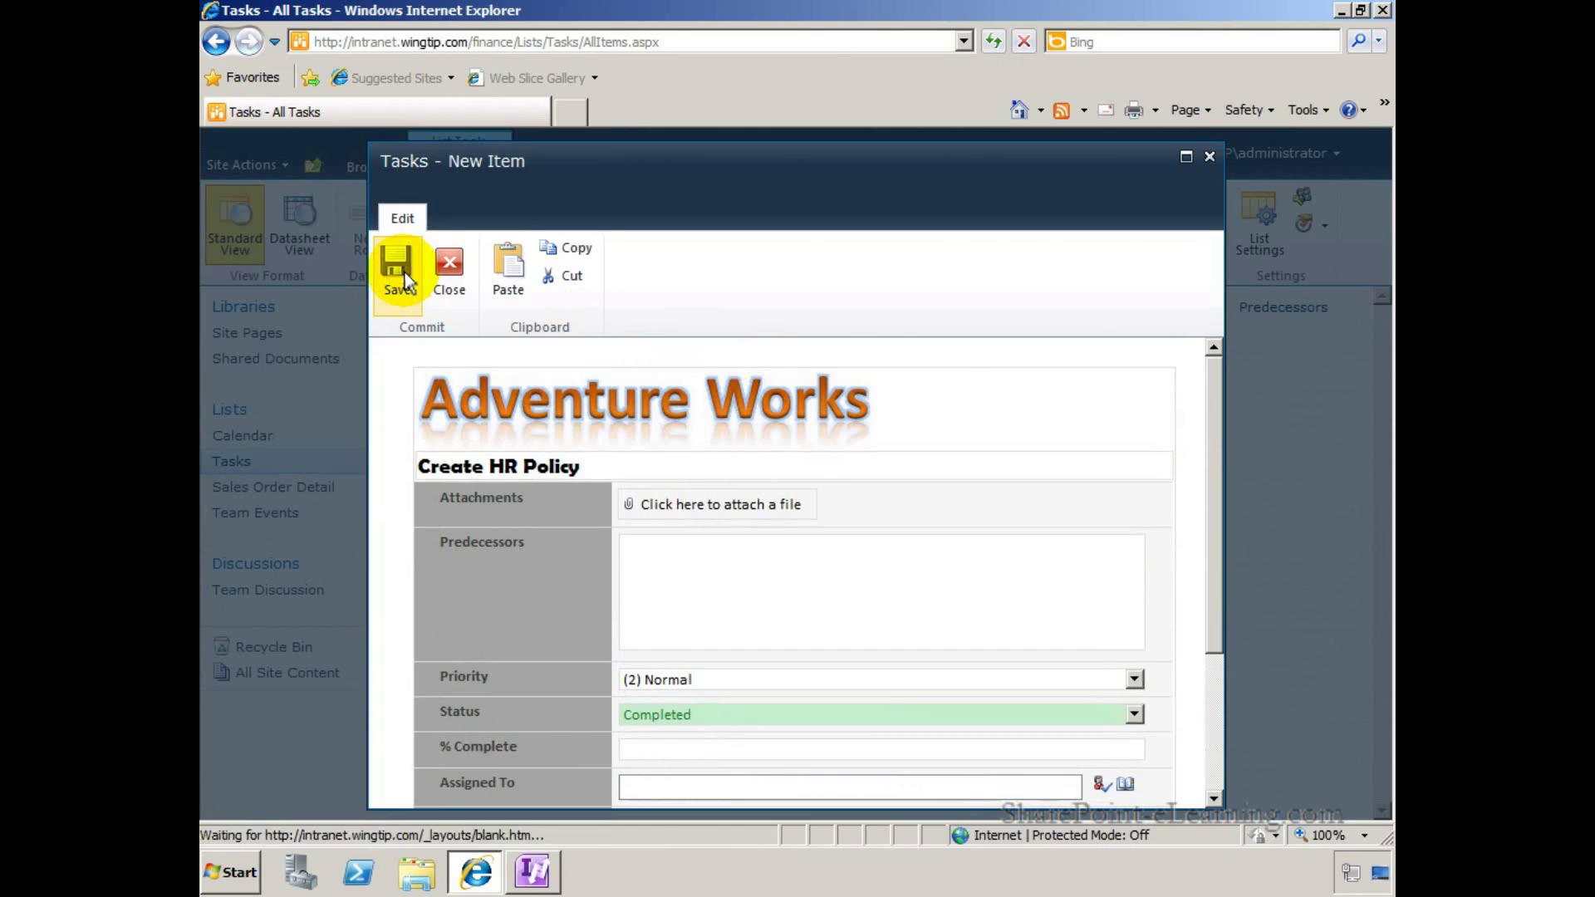